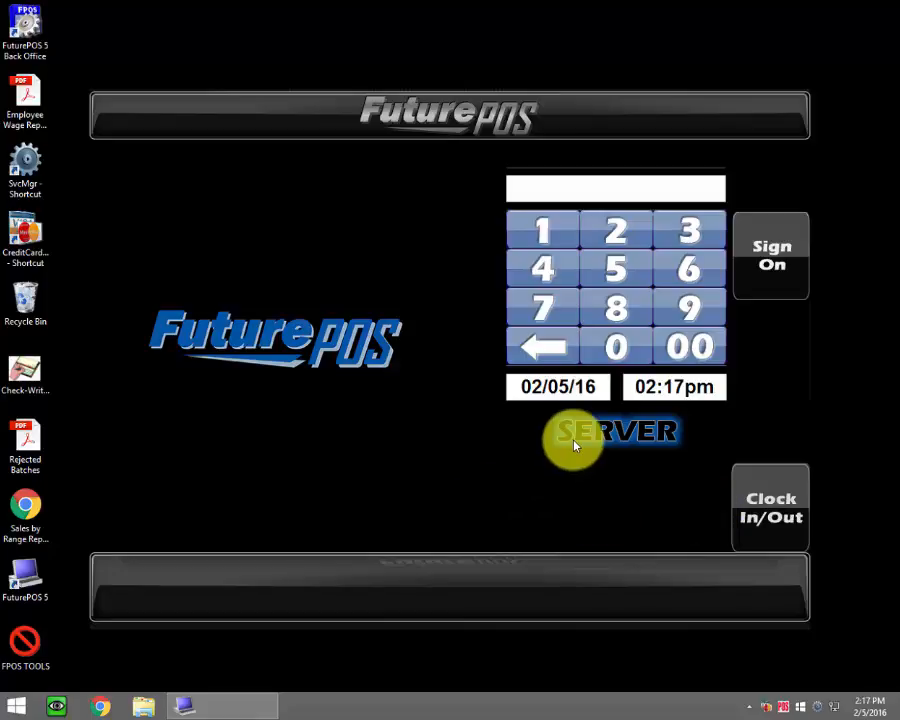
Open FuturePOS 5 Back Office and sign on with the employee ID and password
double_click(38, 39)
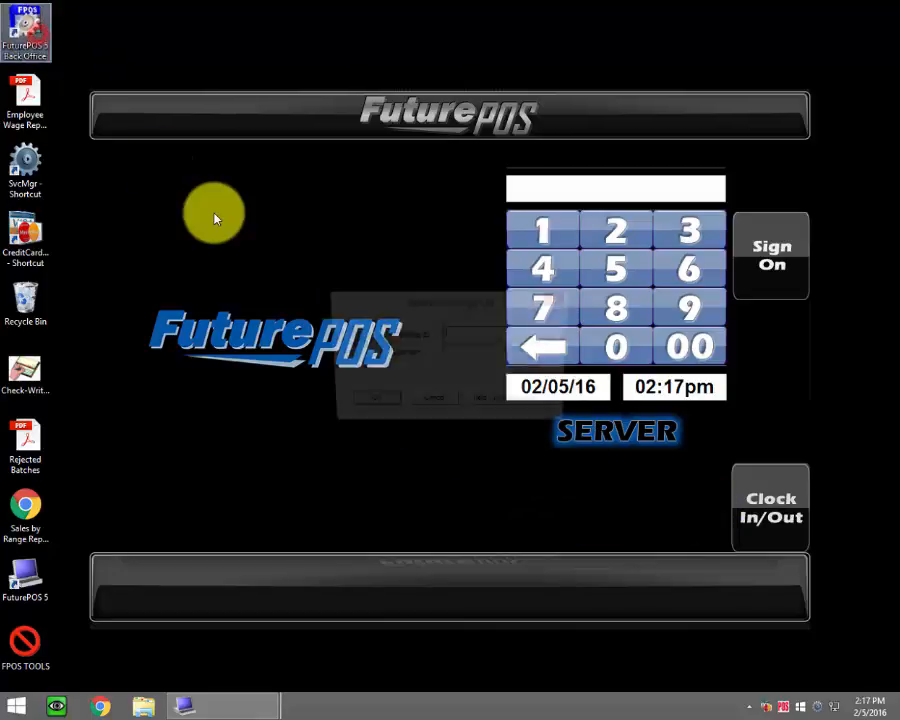
text(4848)
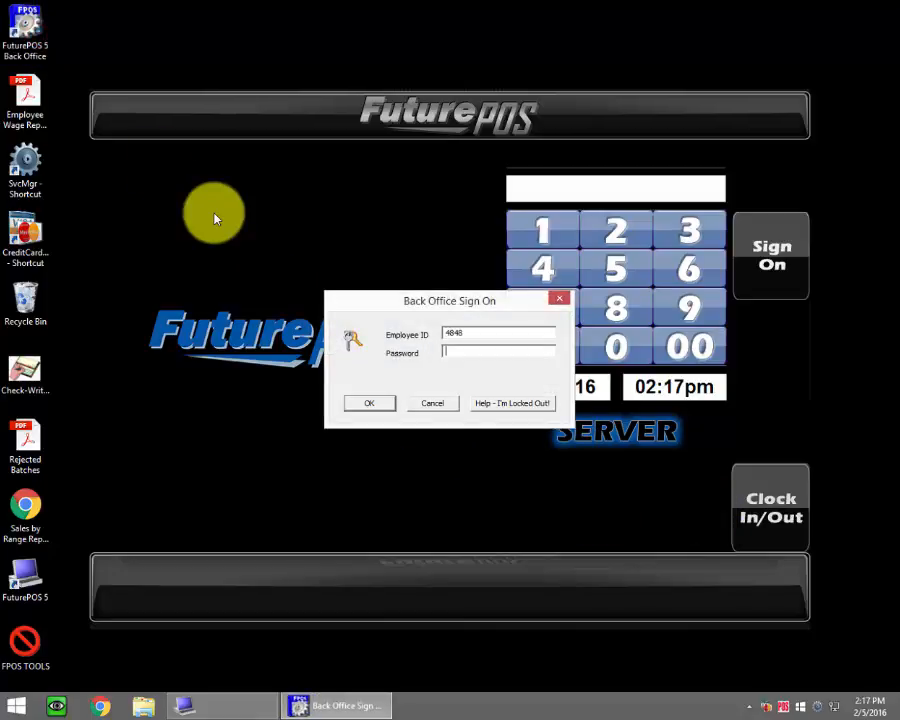
key(Tab)
text(********)
key(Return)
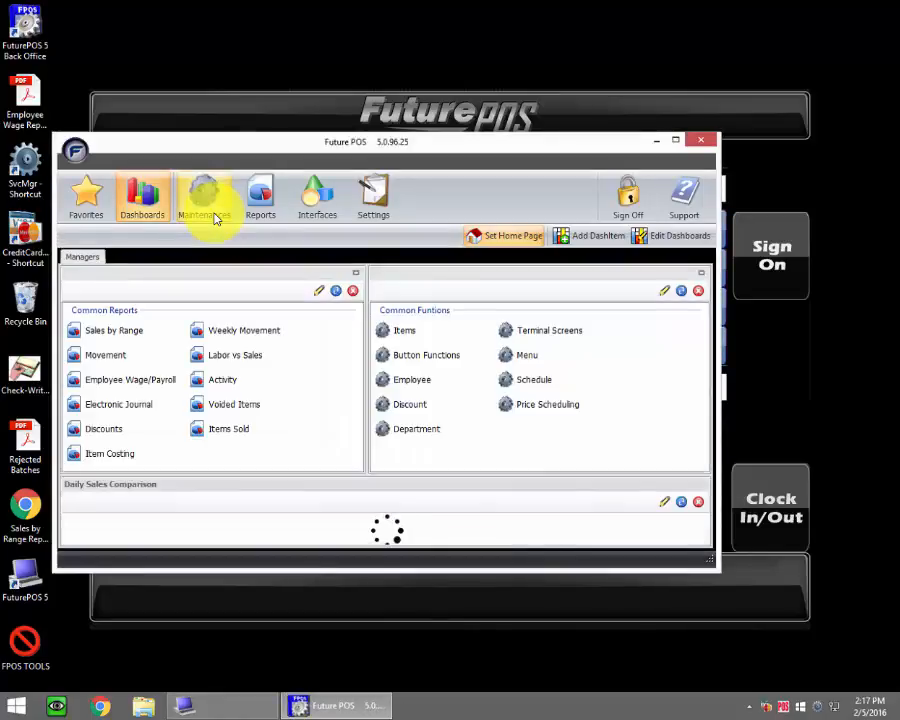
Open the Item maintenance window from the back office maintenances
click(130, 192)
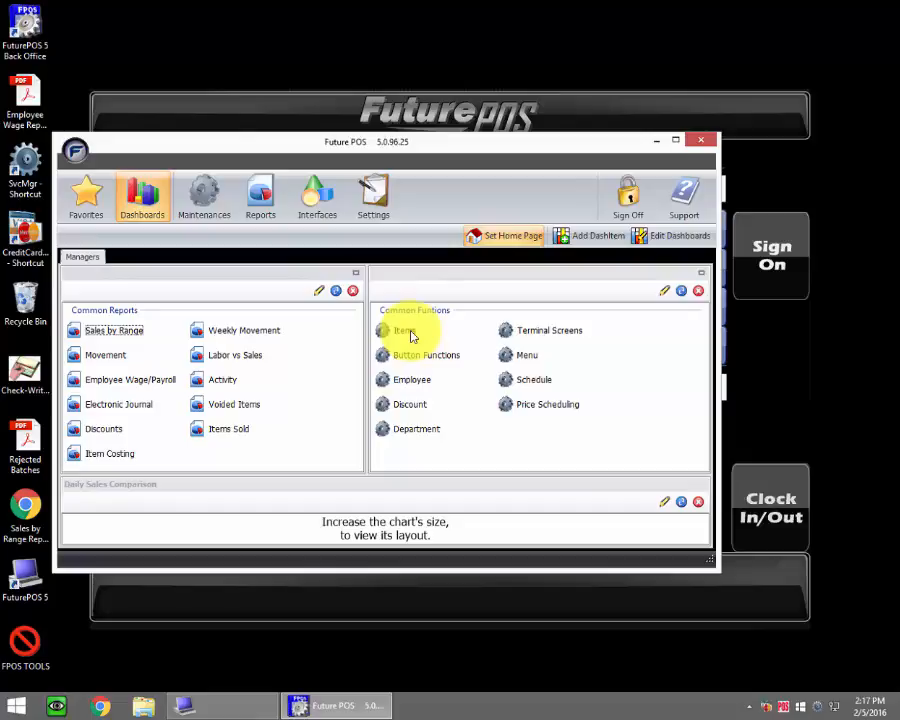
click(209, 198)
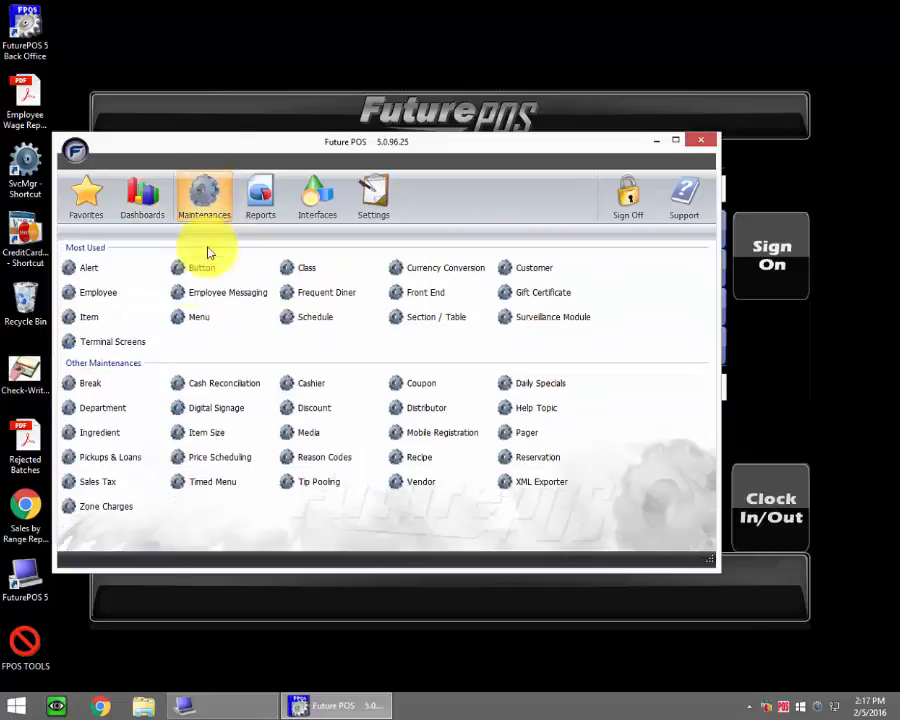
click(80, 316)
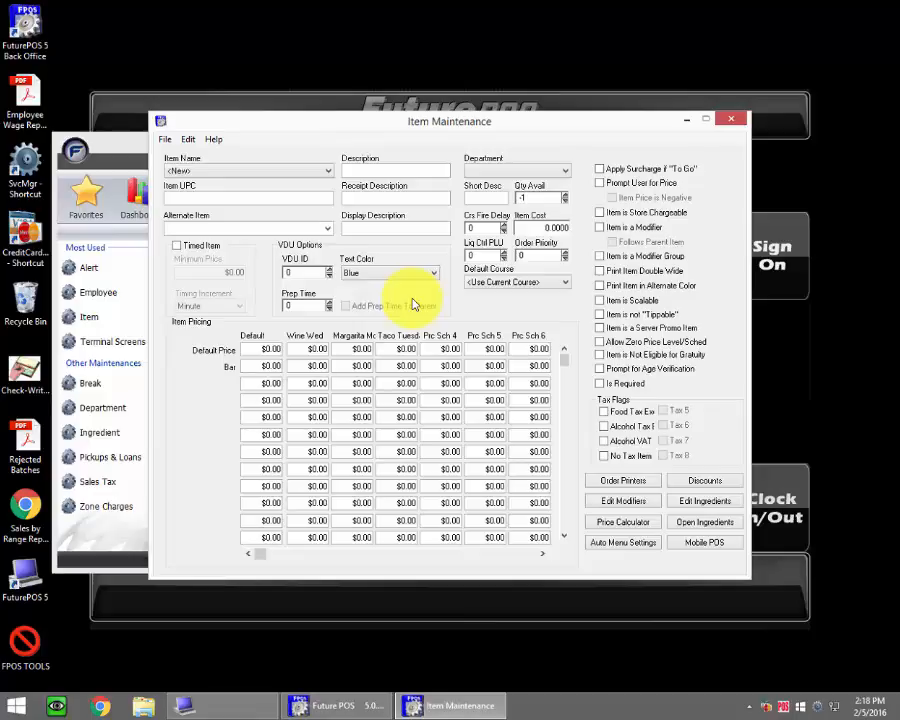
Look through the existing item names to examine the naming prefixes for beverages, food, liquor and modifiers
click(328, 170)
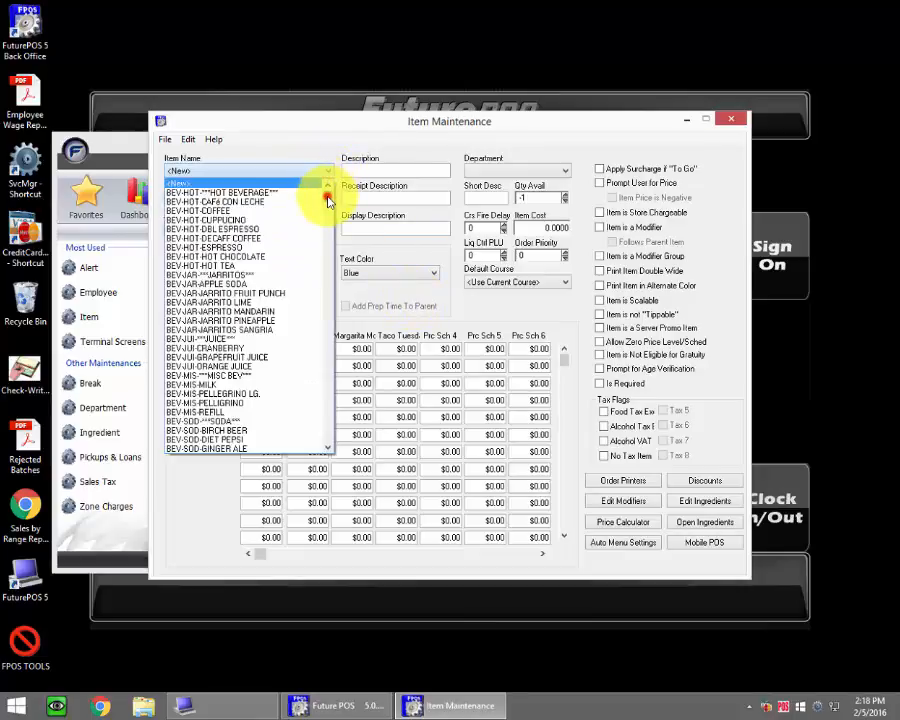
scroll(326, 215, down, 20)
scroll(323, 208, up, 20)
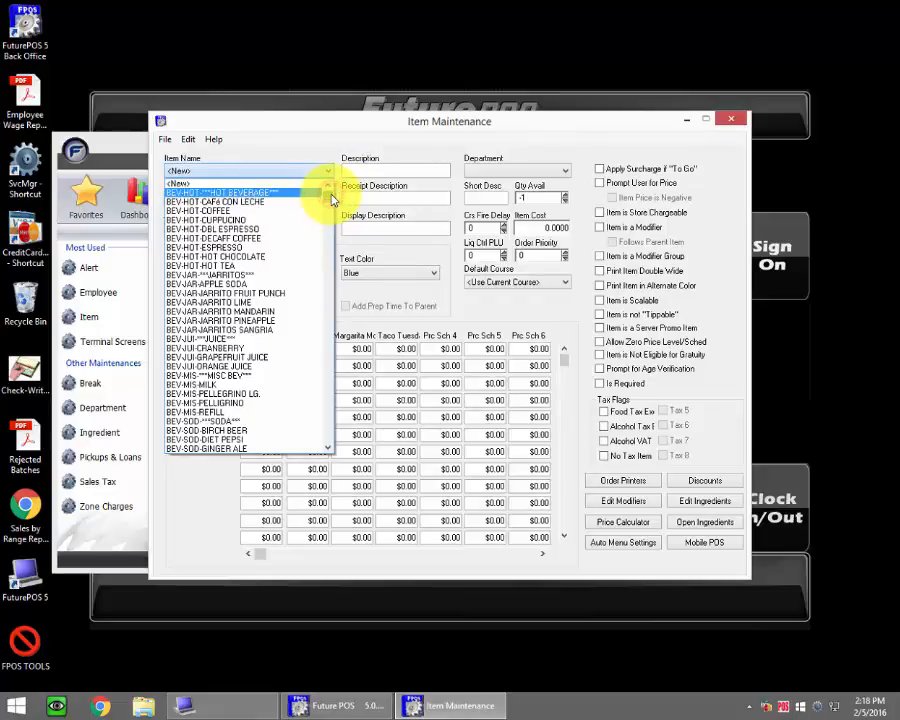
drag(332, 197, 333, 210)
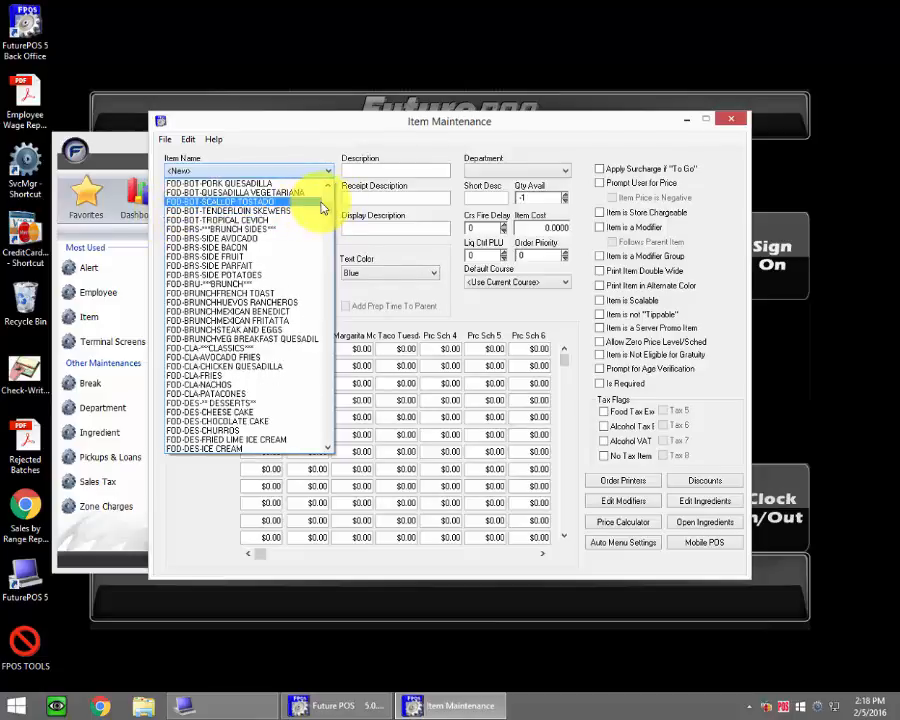
drag(321, 207, 316, 279)
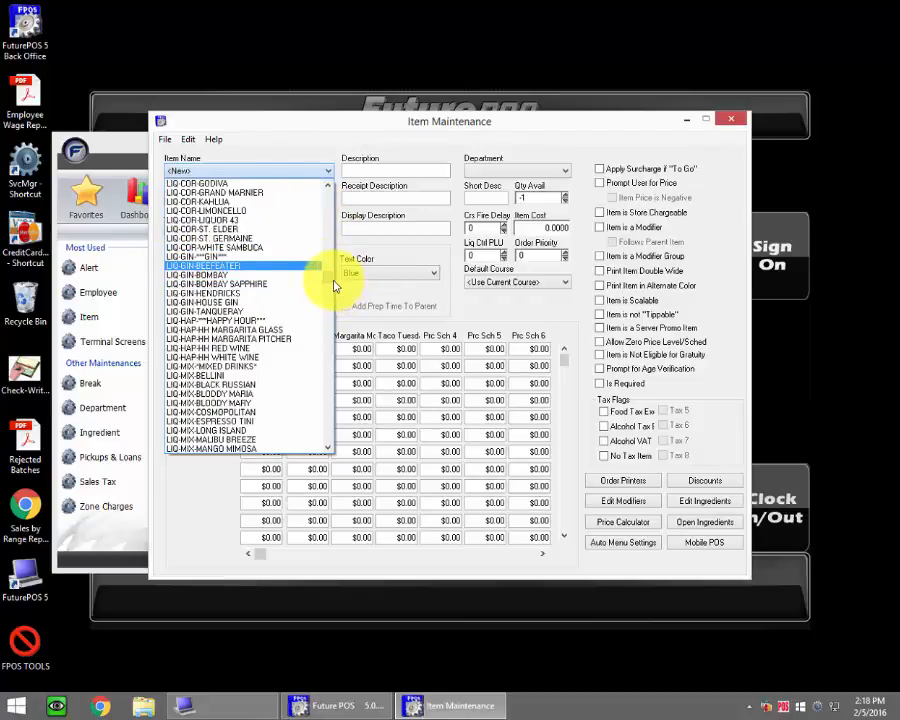
scroll(327, 266, up, 15)
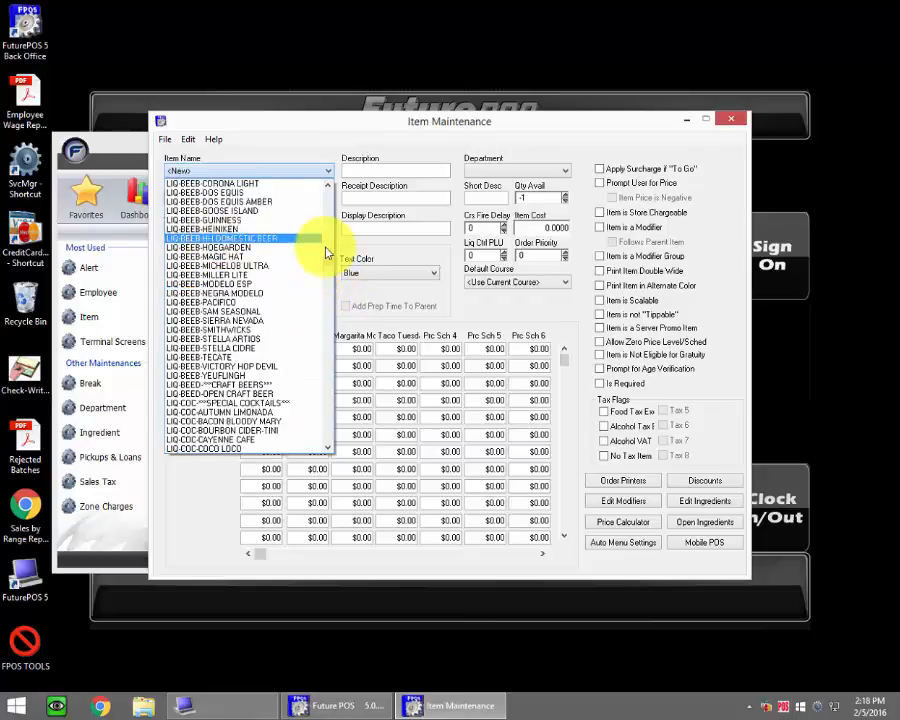
drag(331, 258, 325, 330)
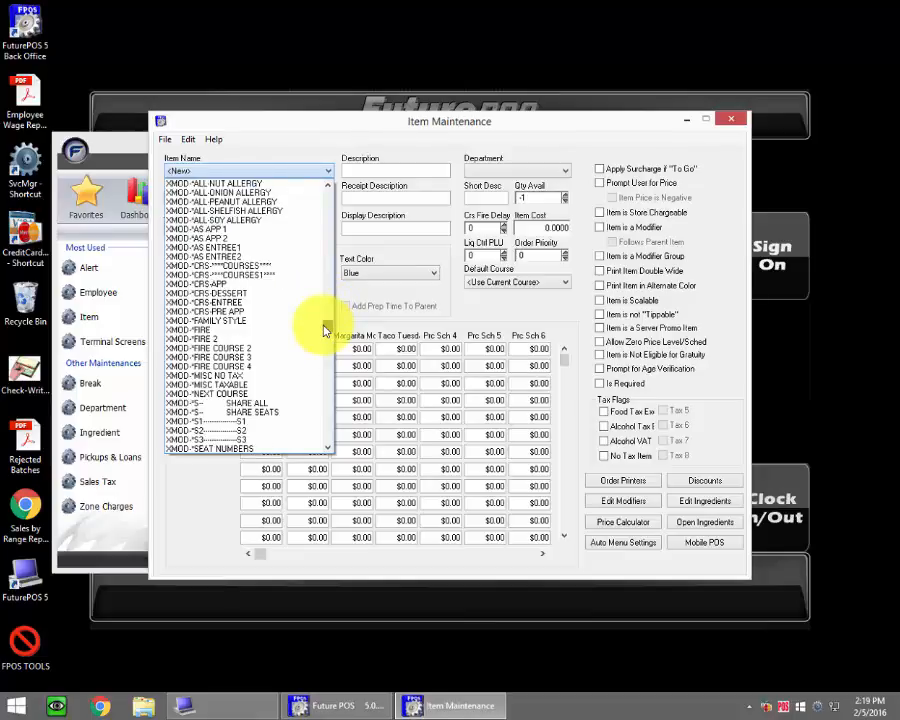
drag(325, 330, 310, 384)
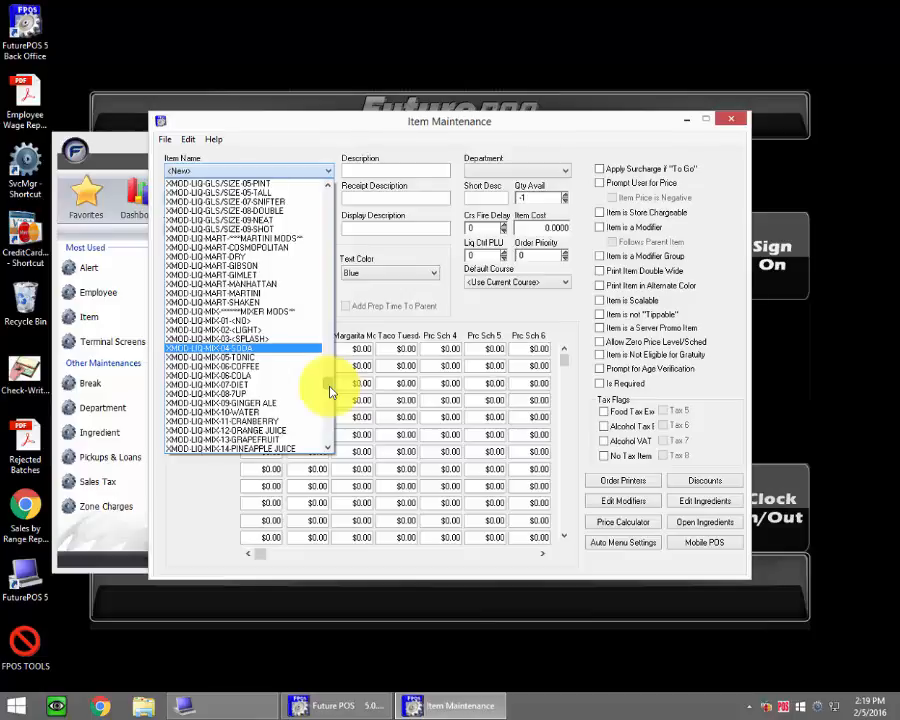
click(404, 314)
Load the existing item BEV-JUI-CRANBERRY and set its description to Apple Juice
click(323, 174)
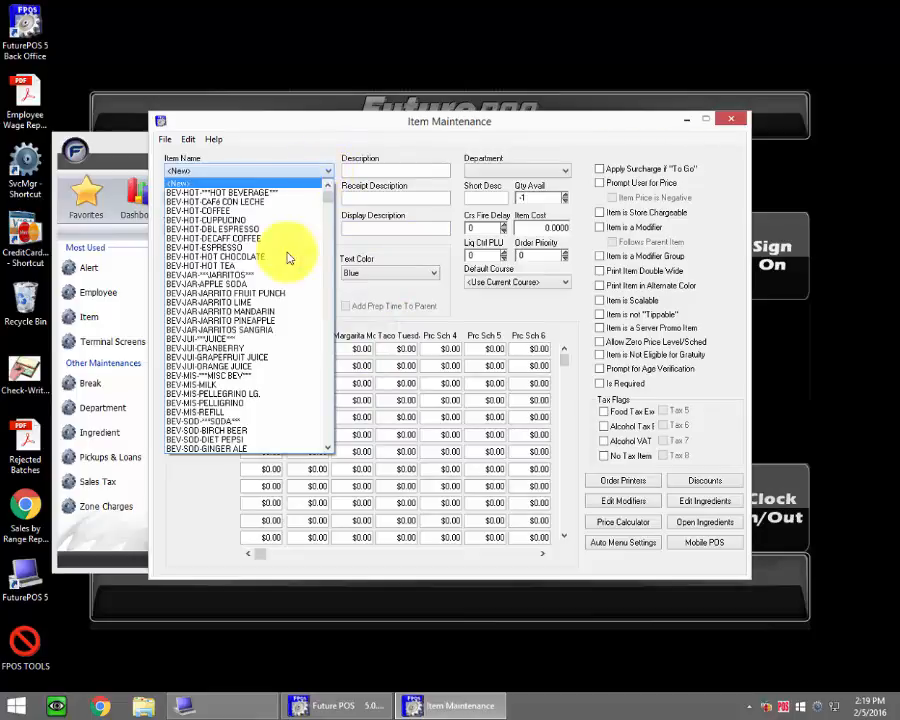
click(247, 353)
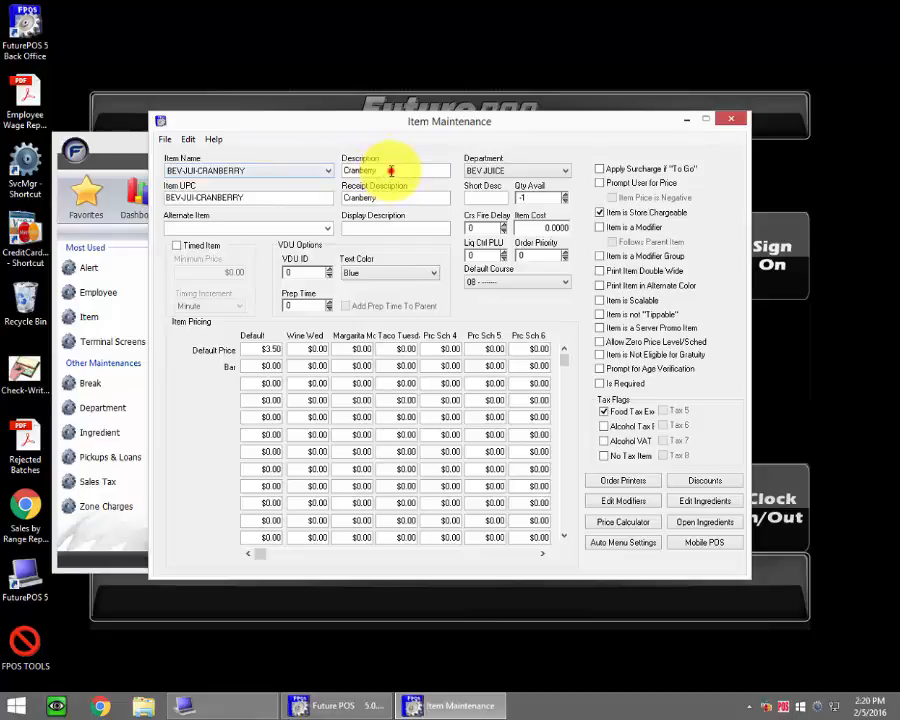
double_click(396, 171)
text(Ap)
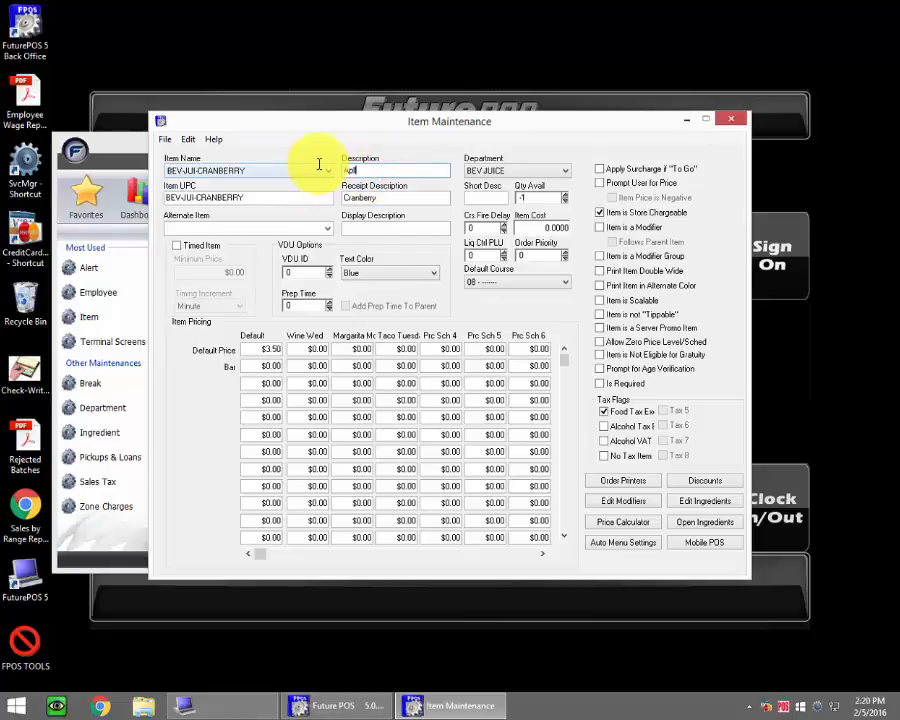
text(ple Juice)
Copy the Apple Juice description into the receipt description, replacing its existing text
drag(390, 170, 339, 170)
key(ctrl+c)
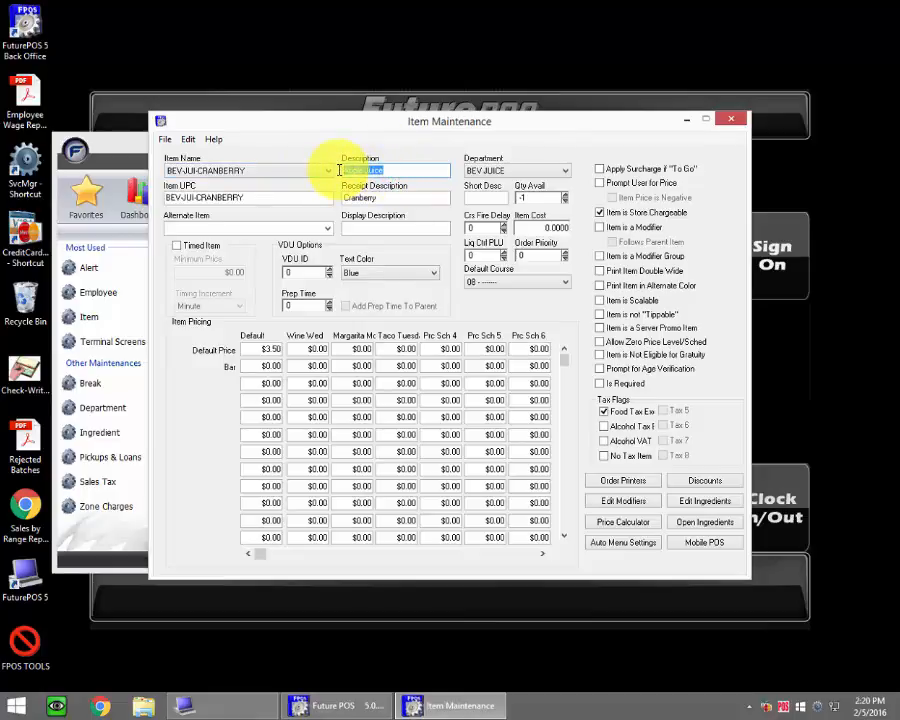
right_click(380, 169)
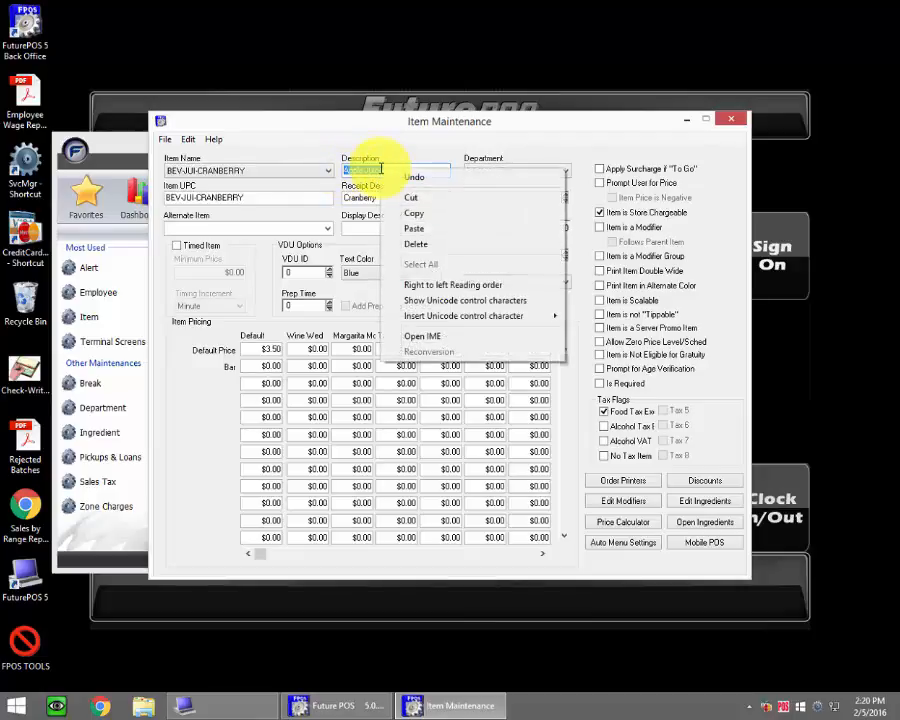
click(420, 213)
drag(405, 197, 315, 200)
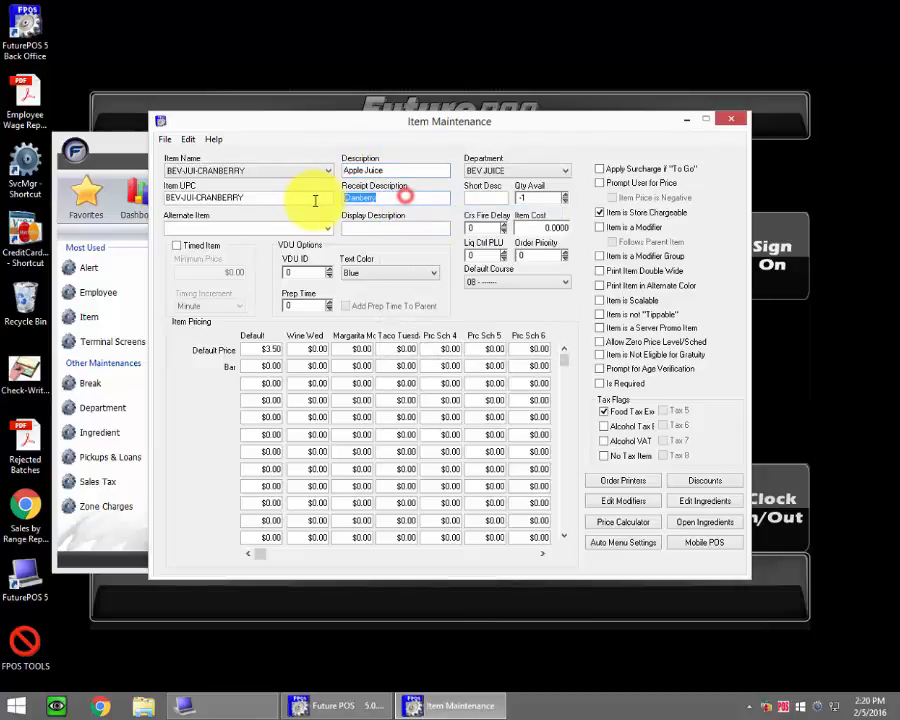
key(ctrl+v)
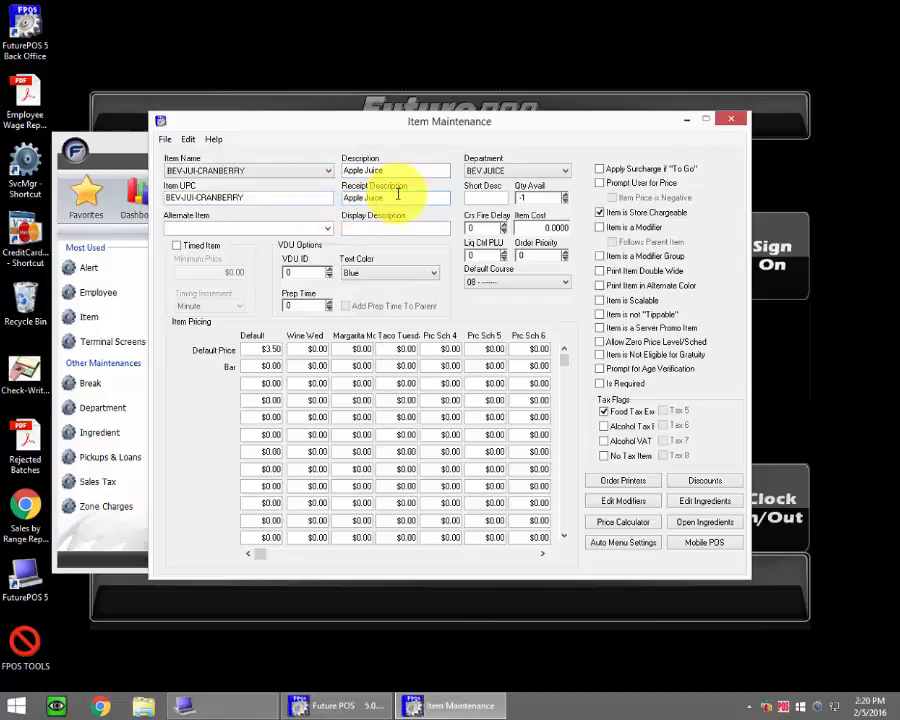
right_click(395, 196)
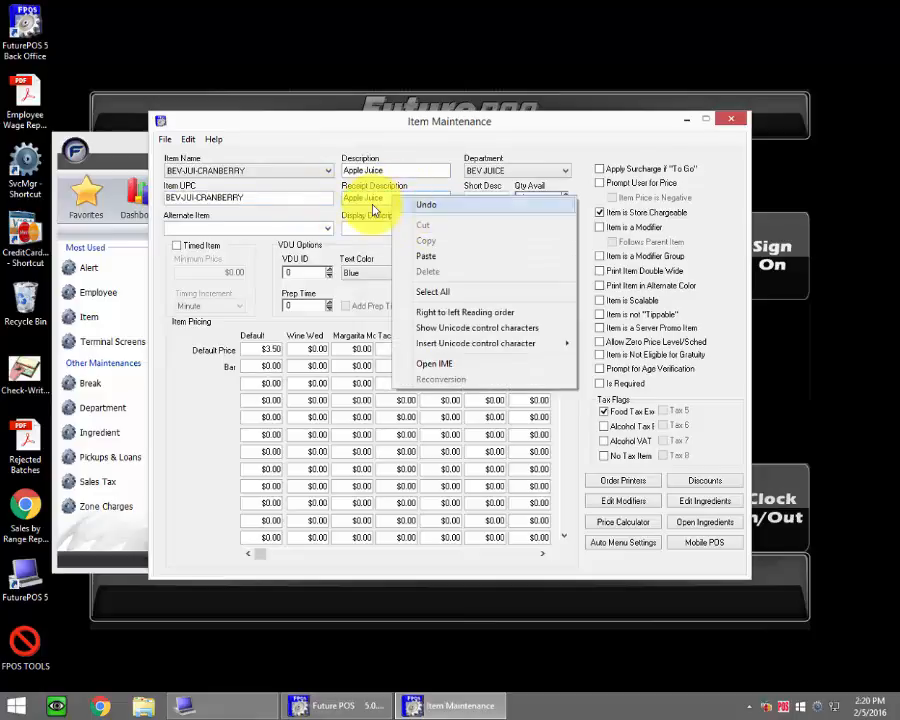
click(368, 216)
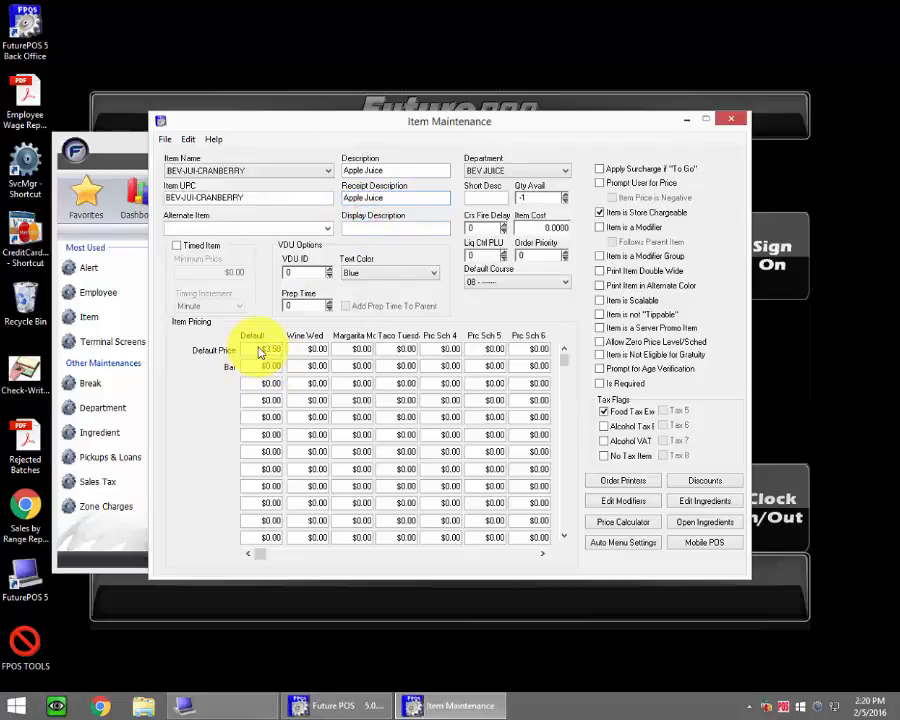
Set the item's default price to 2.95
click(262, 350)
text(2)
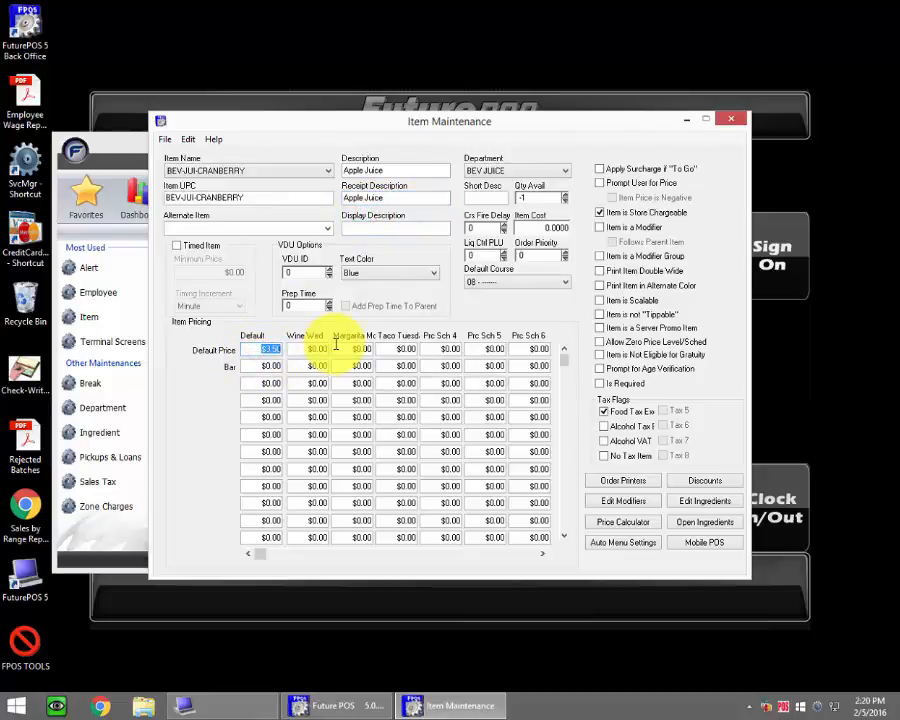
text(.95)
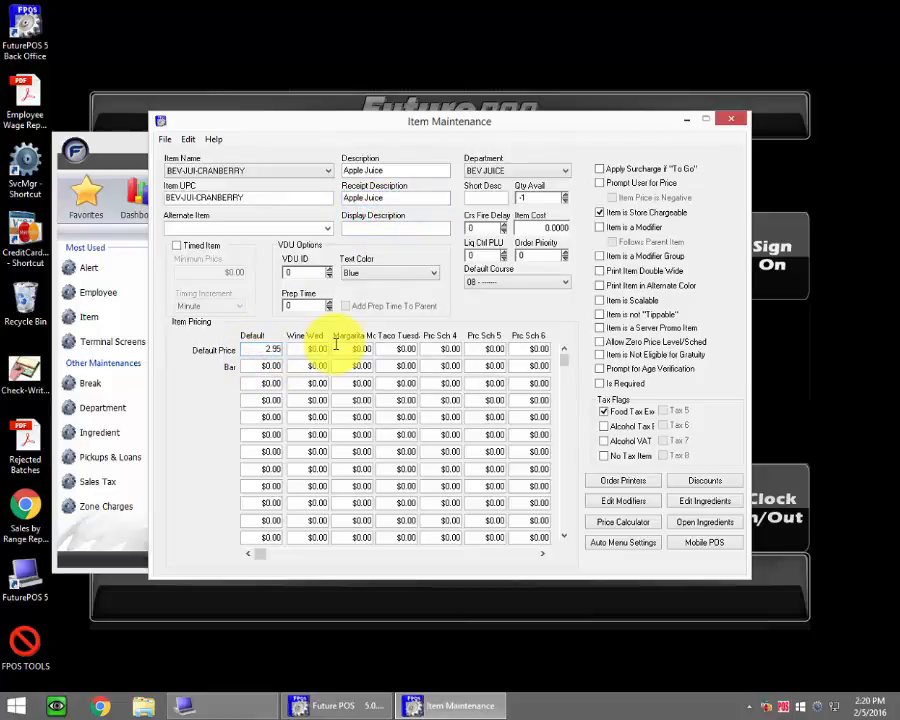
Save the edited item as a new item named BEV-JUI-APPLE JUICE
click(161, 138)
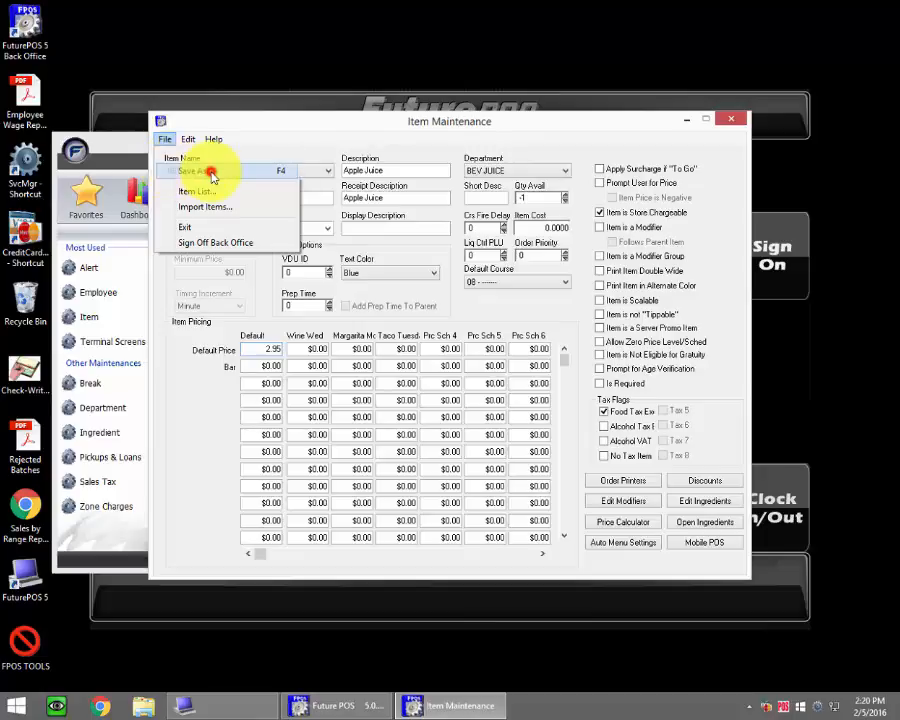
click(208, 172)
click(294, 215)
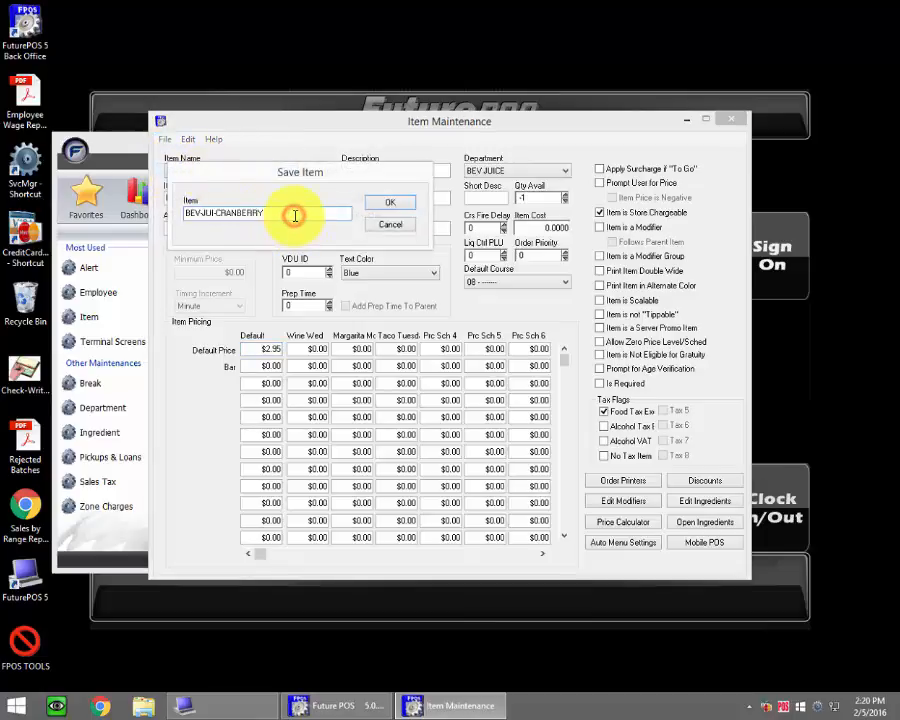
key(BackSpace)
key(BackSpace)
key(BackSpace)
key(BackSpace)
key(BackSpace)
key(BackSpace)
key(BackSpace)
key(BackSpace)
key(BackSpace)
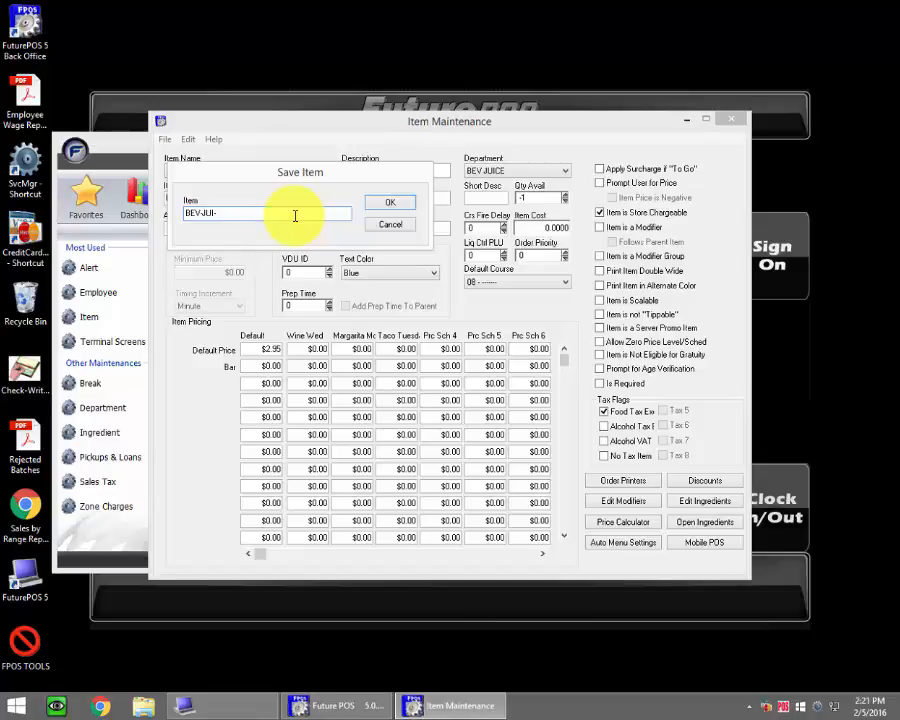
right_click(295, 215)
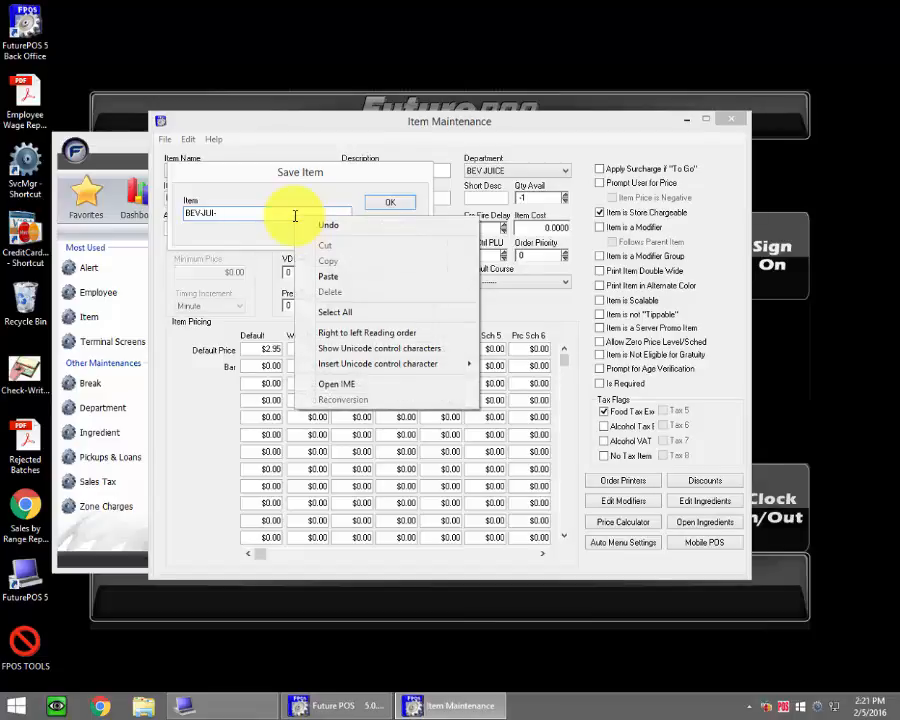
click(320, 275)
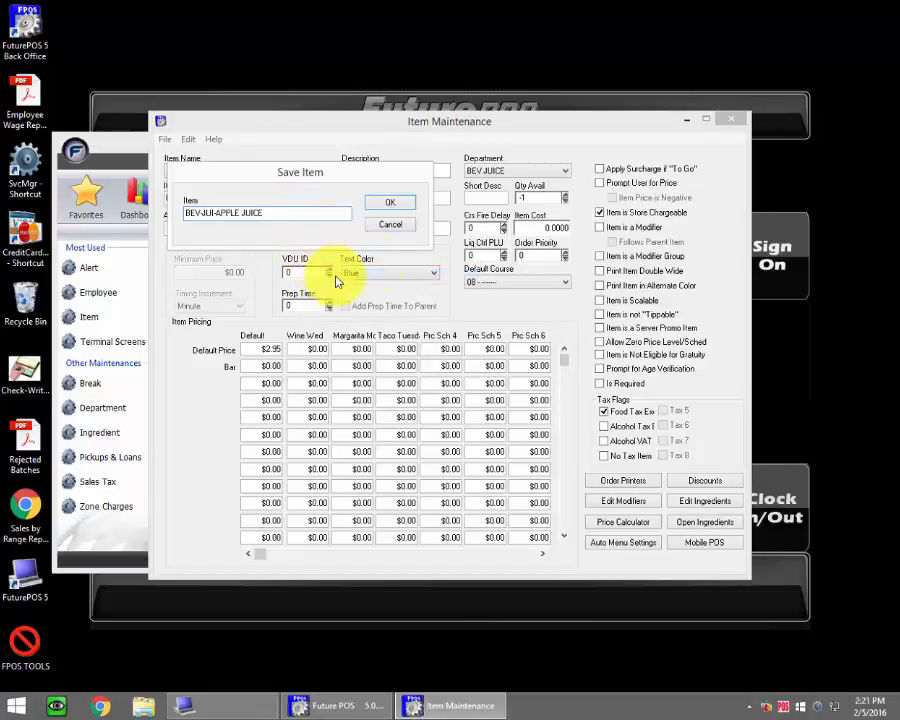
click(394, 203)
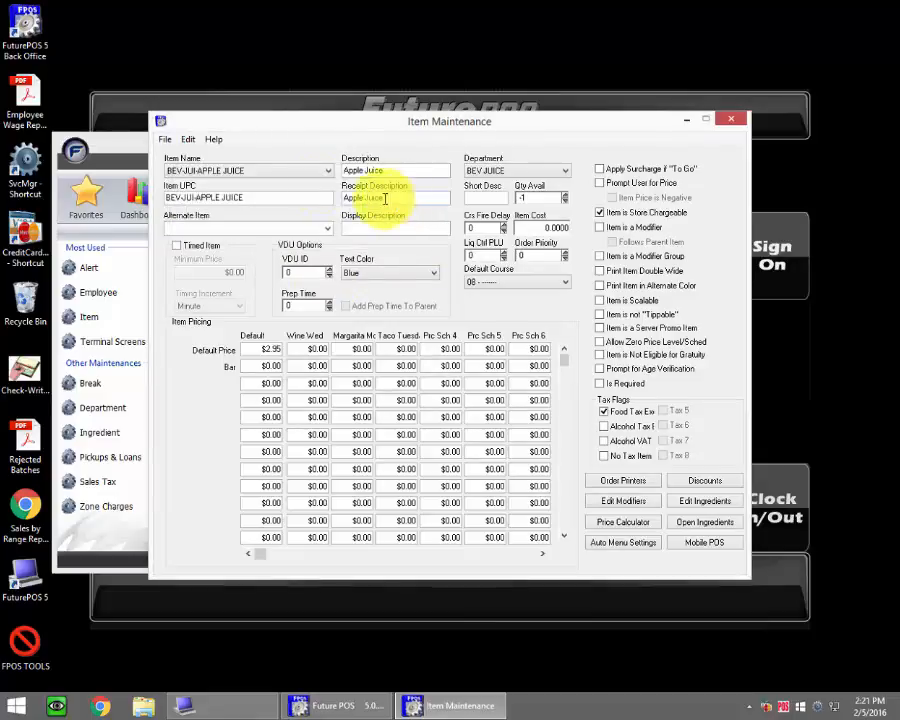
Review the item list around the BEV-JUI juice entries to check where the apple juice item is listed
click(162, 141)
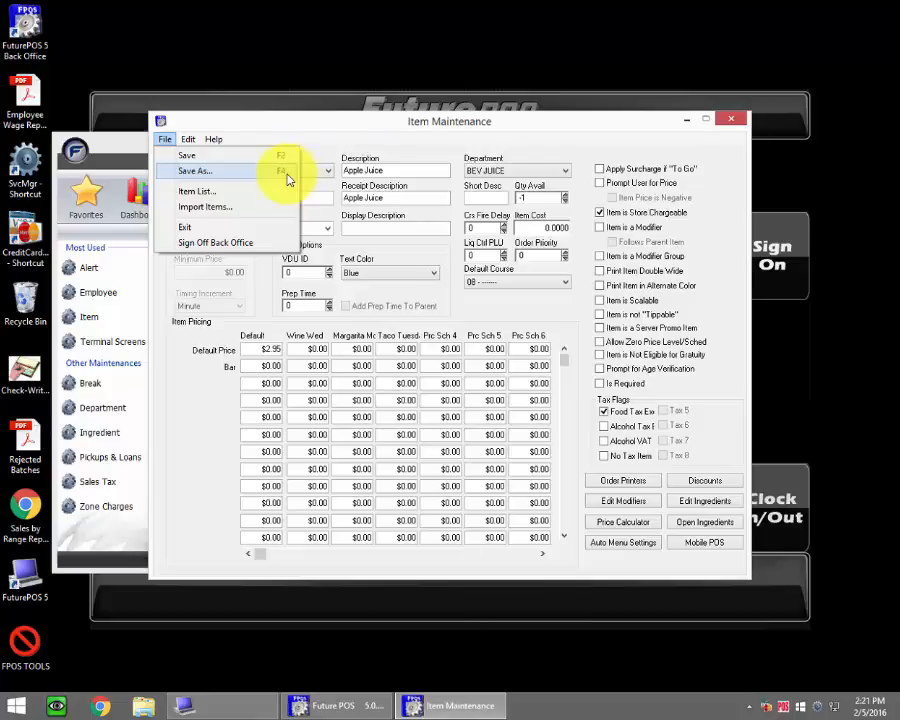
click(534, 214)
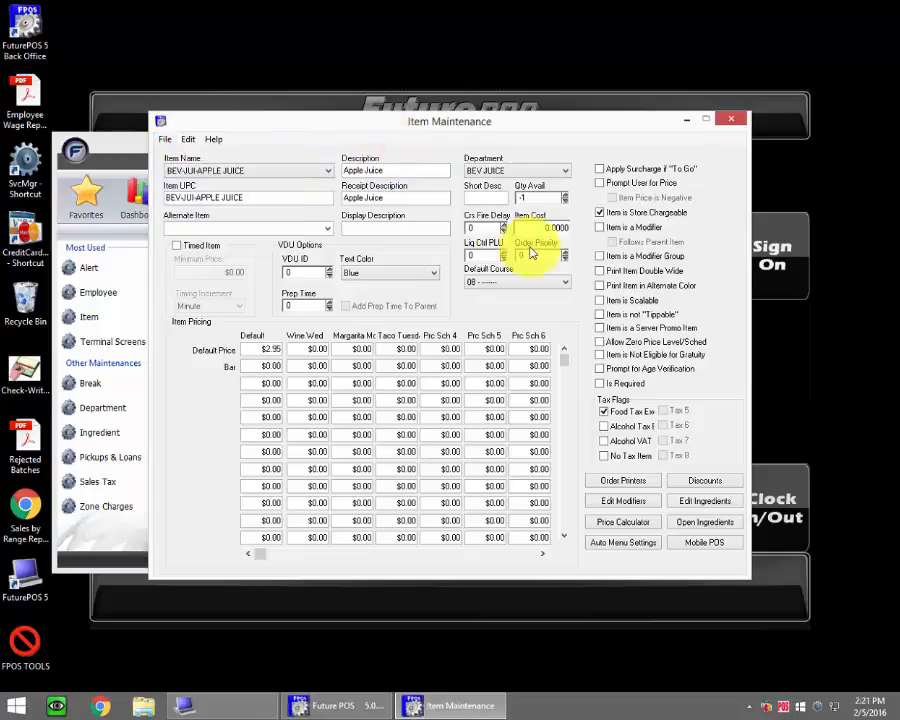
click(322, 172)
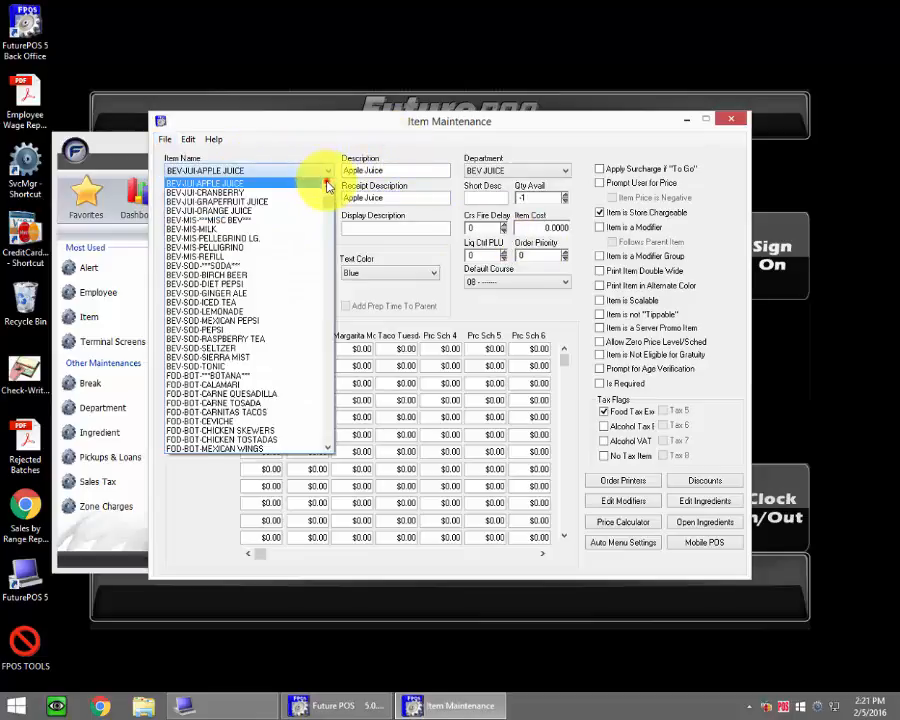
scroll(325, 182, up, 3)
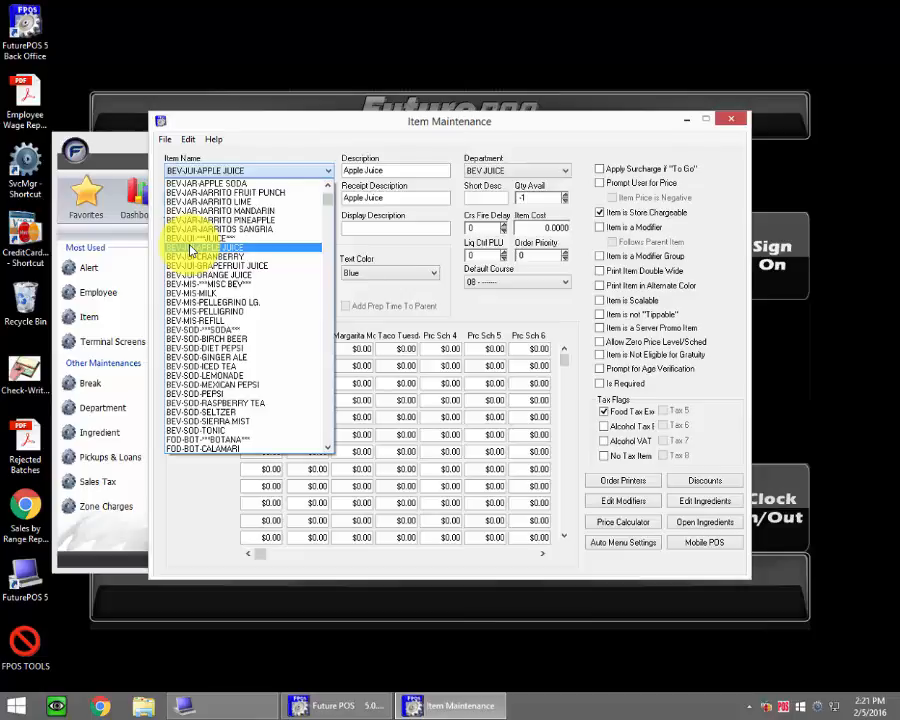
scroll(190, 240, up, 4)
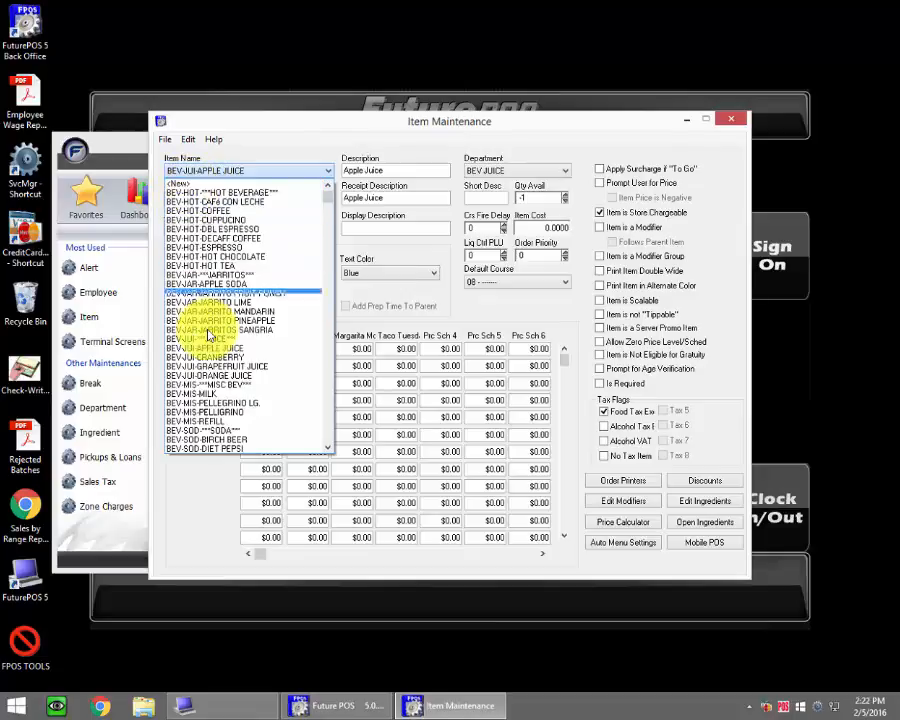
Examine the juice entries in the item list, and the apple juice item's description and receipt description
scroll(200, 330, down, 1)
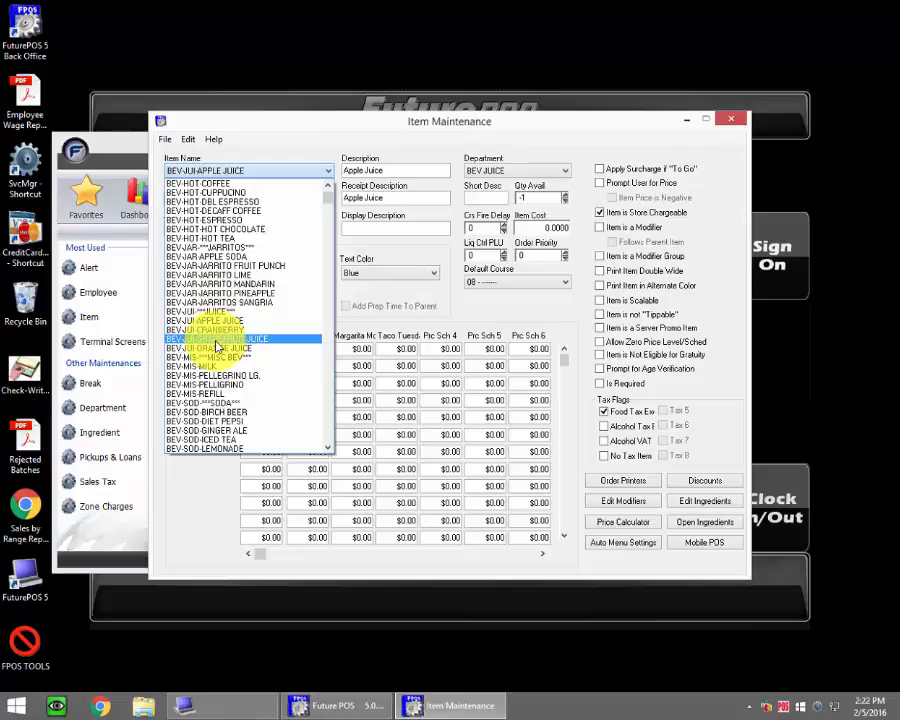
click(412, 294)
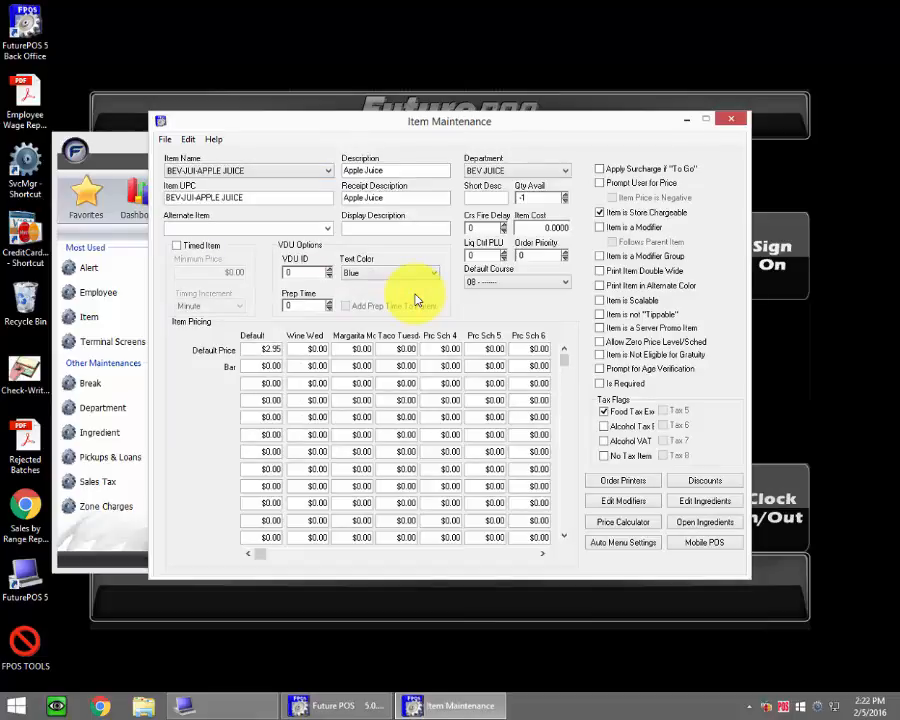
click(404, 170)
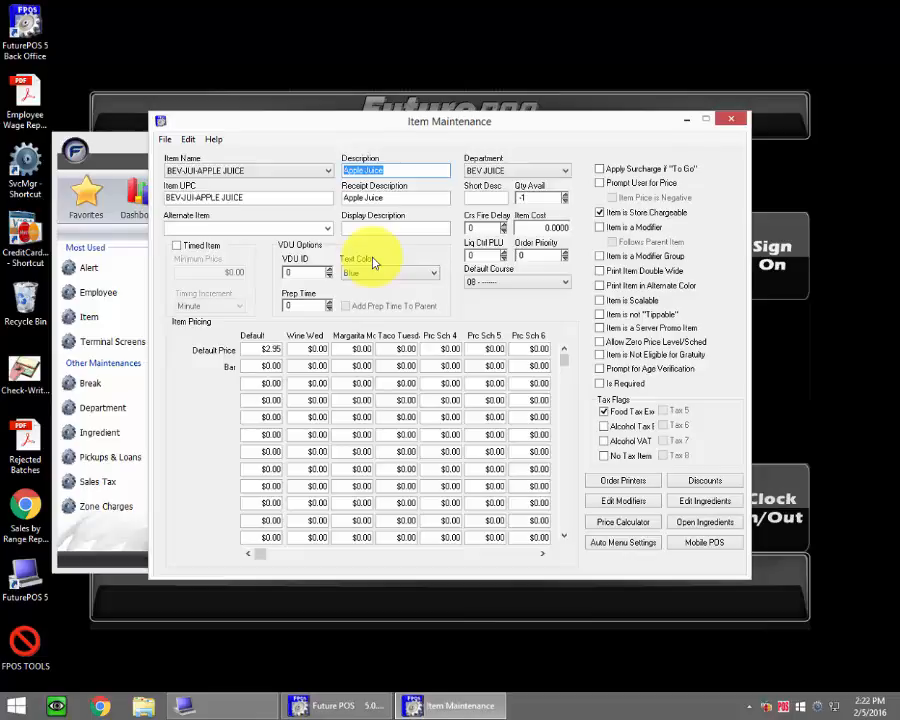
click(375, 198)
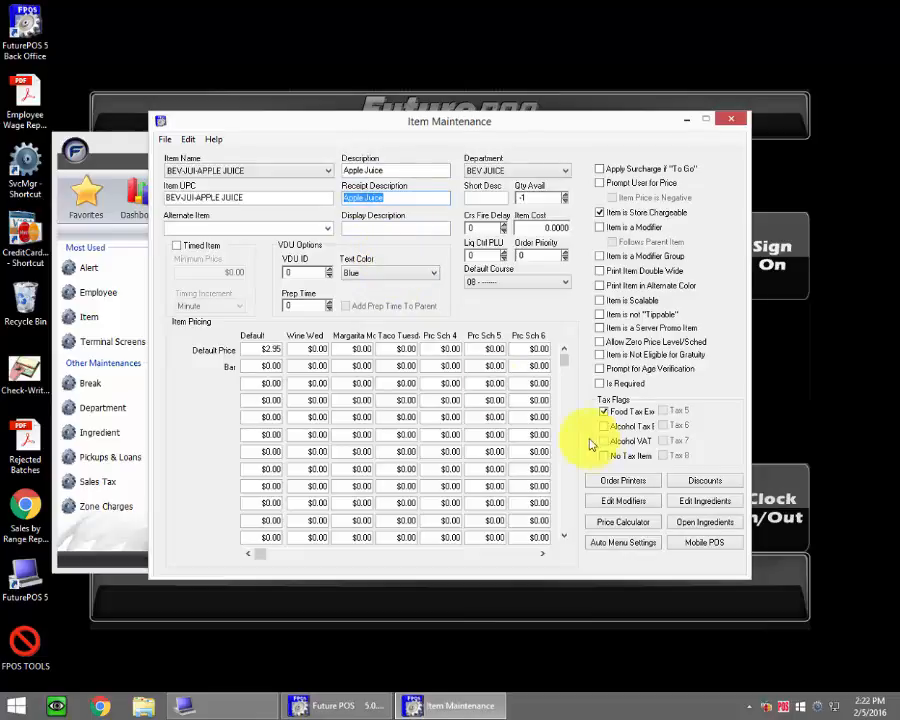
Examine the order printer selection and the order descriptions for the MAIN, SALAD and EXPO printers
click(632, 481)
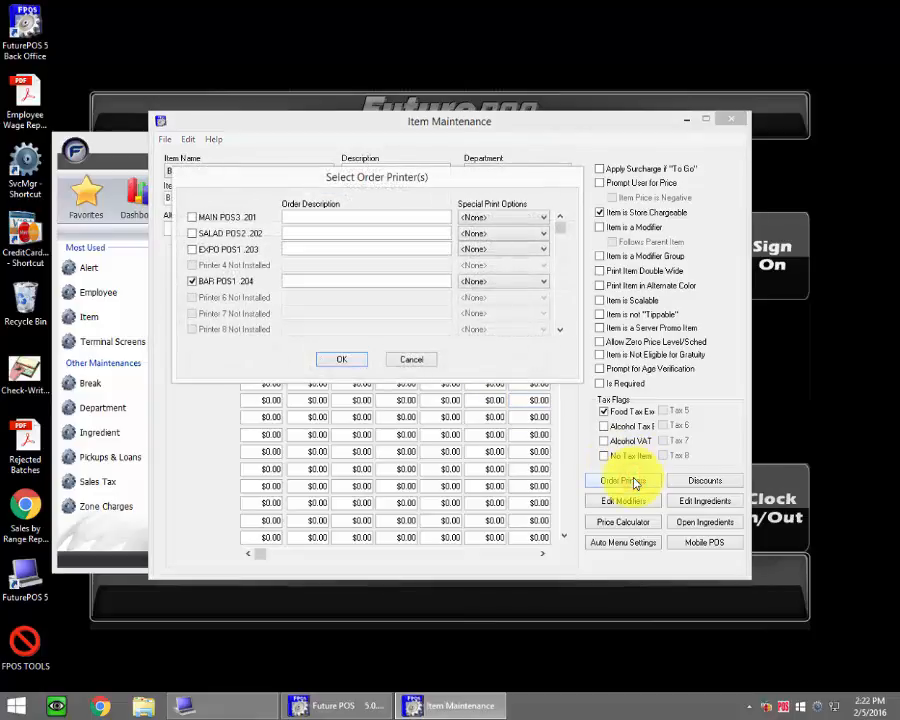
click(299, 215)
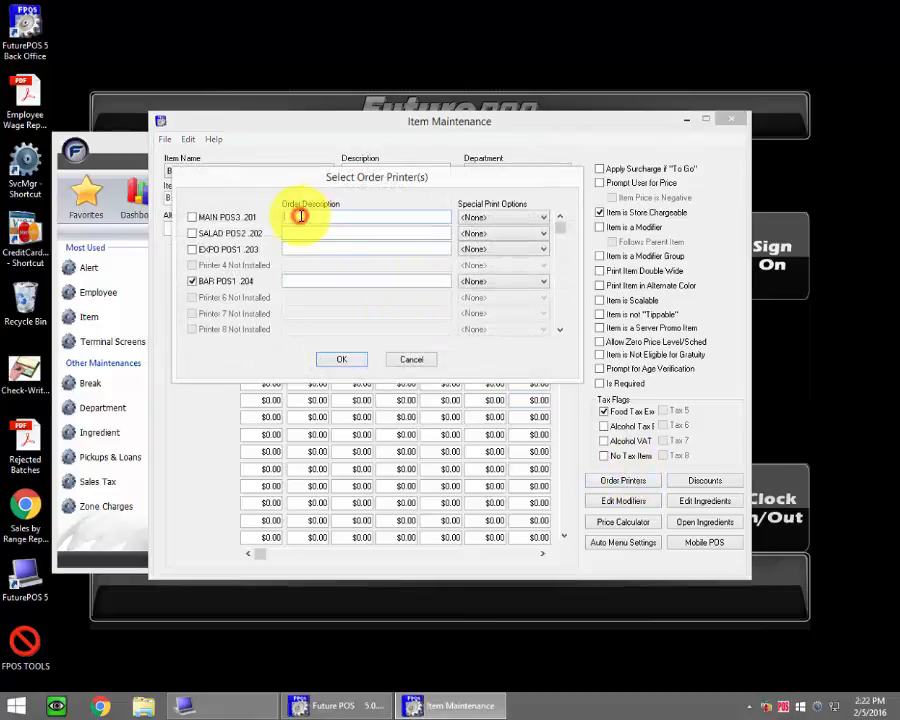
click(302, 233)
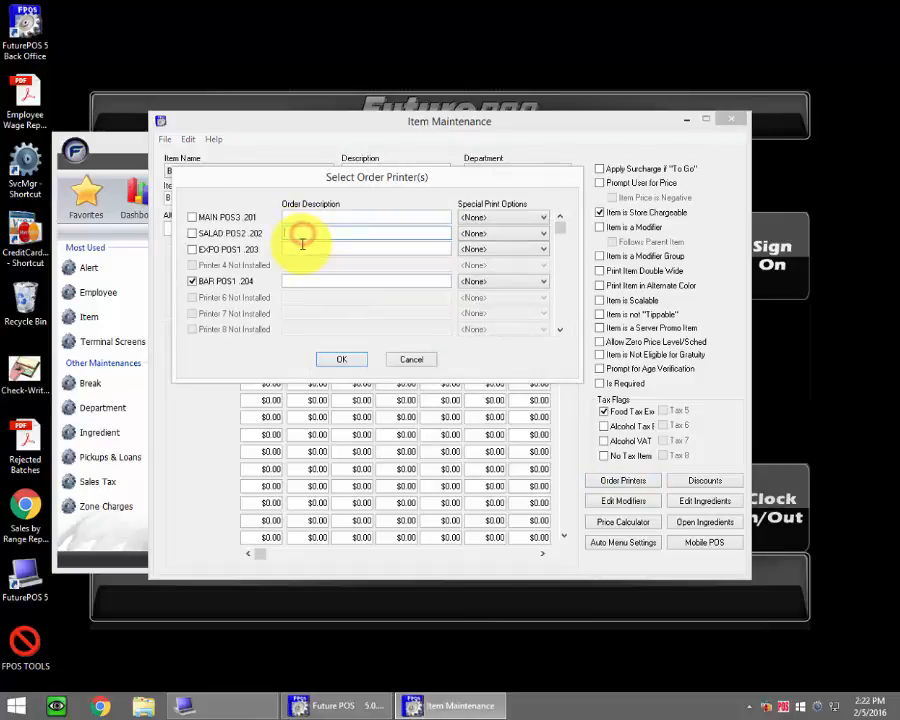
click(301, 247)
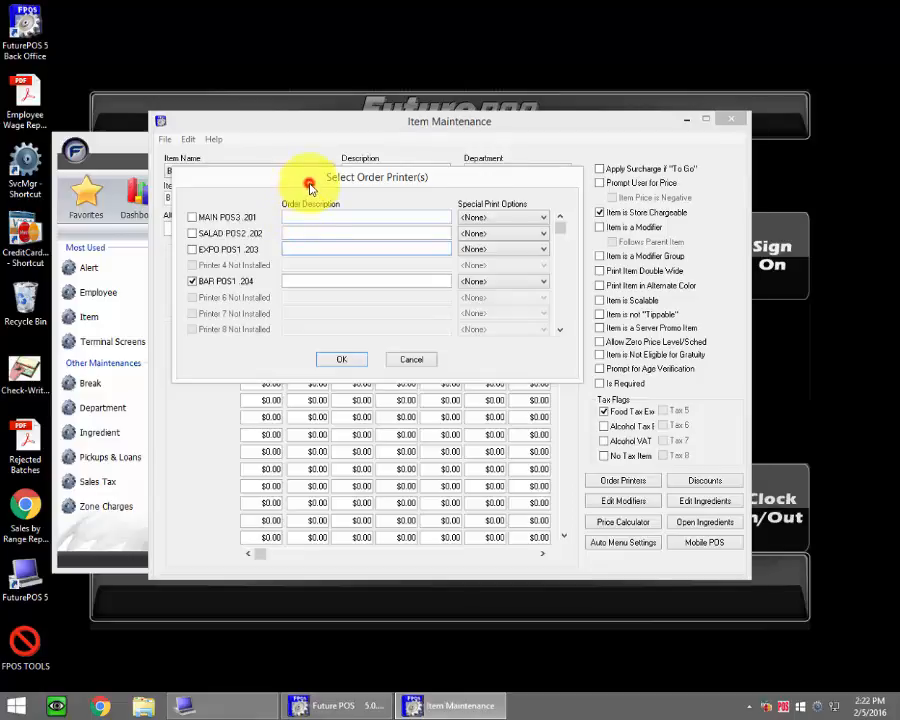
drag(300, 176, 312, 224)
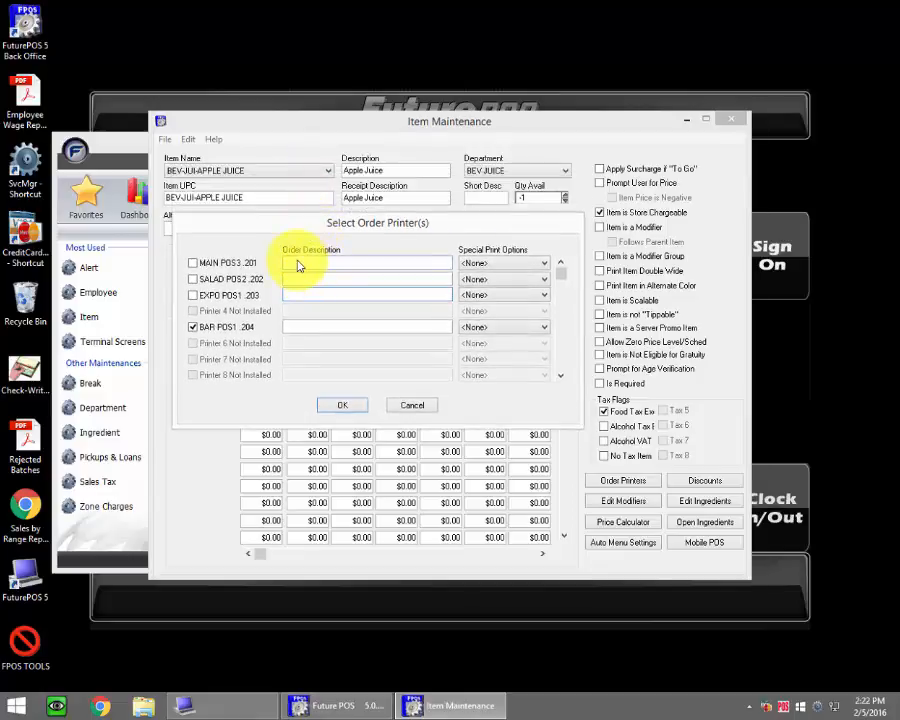
Try the order description "app juice" for the MAIN POS3 .201 printer and discard the printer changes
click(297, 263)
text(apple juice)
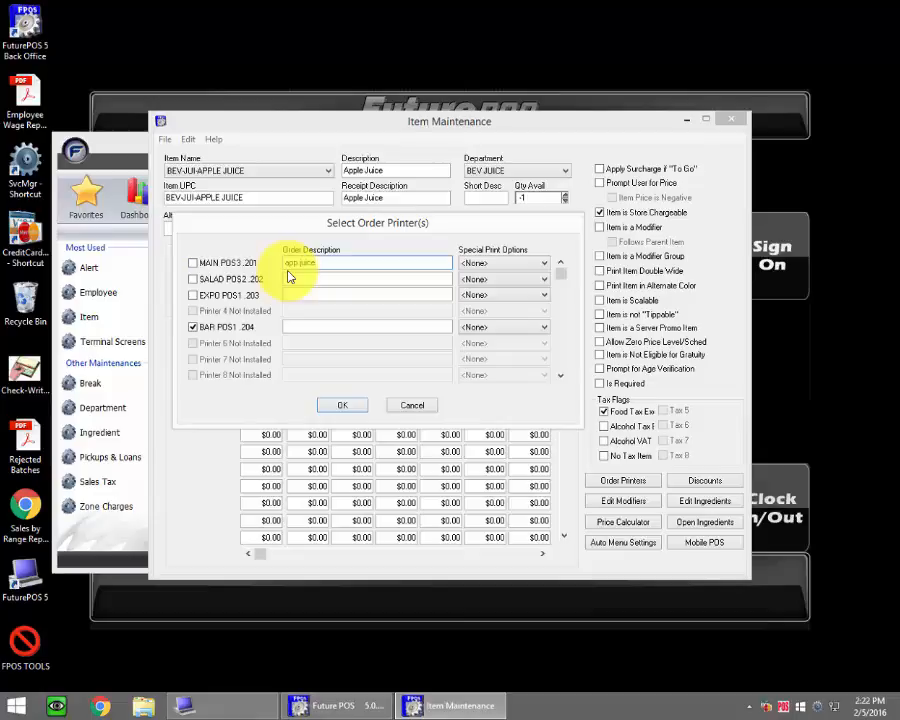
click(409, 408)
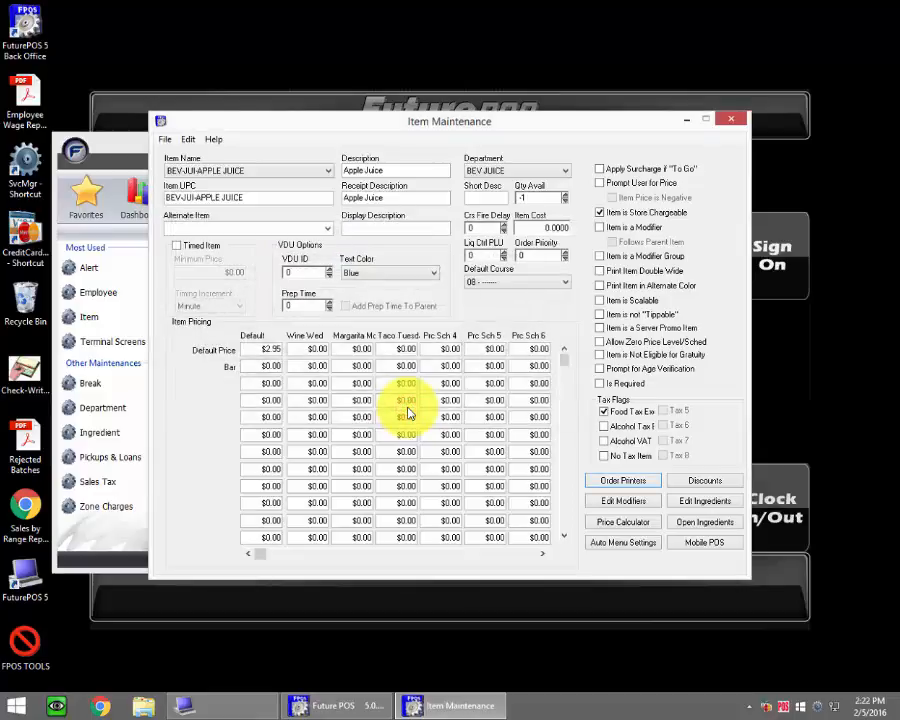
Shorten the apple juice item's UPC to BEV-JUI-
click(538, 200)
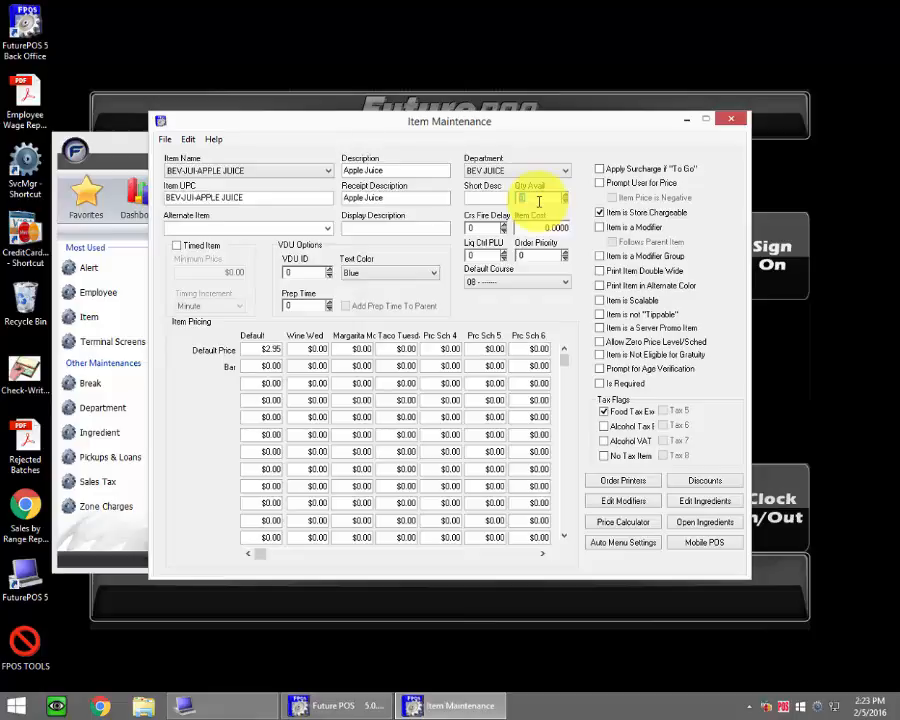
click(258, 197)
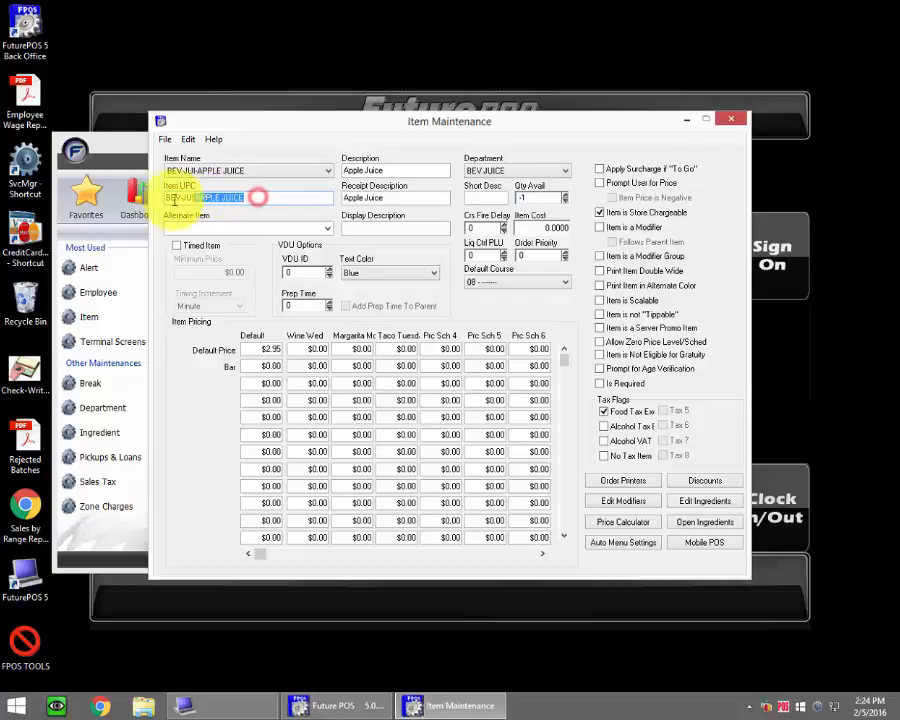
click(275, 195)
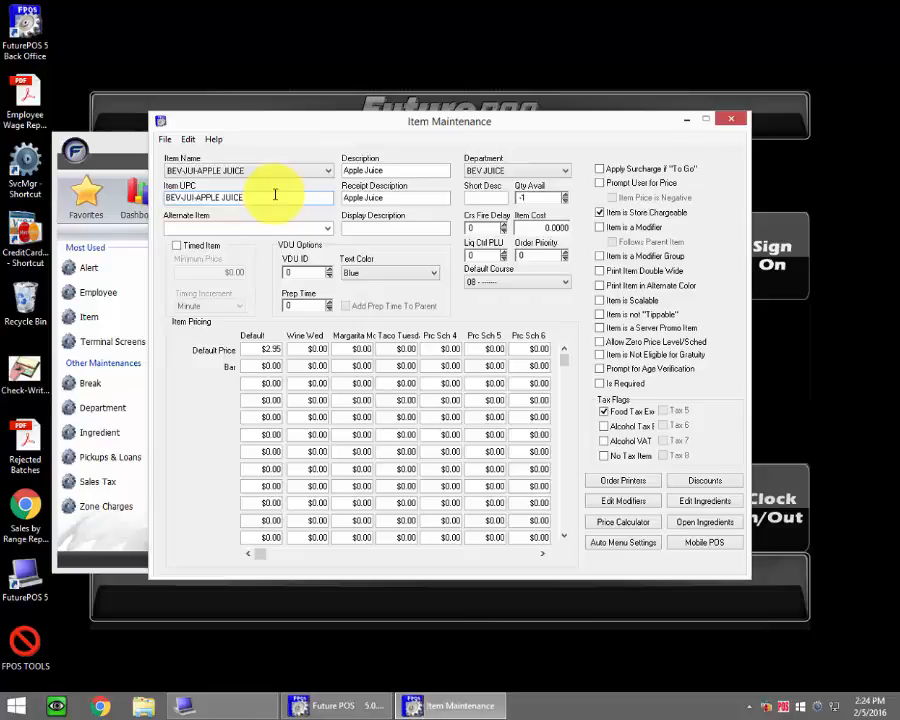
key(BackSpace)
key(BackSpace)
key(BackSpace)
key(BackSpace)
key(BackSpace)
key(BackSpace)
key(BackSpace)
key(BackSpace)
key(BackSpace)
key(BackSpace)
key(BackSpace)
key(BackSpace)
text(-JU)
text(H)
text(-)
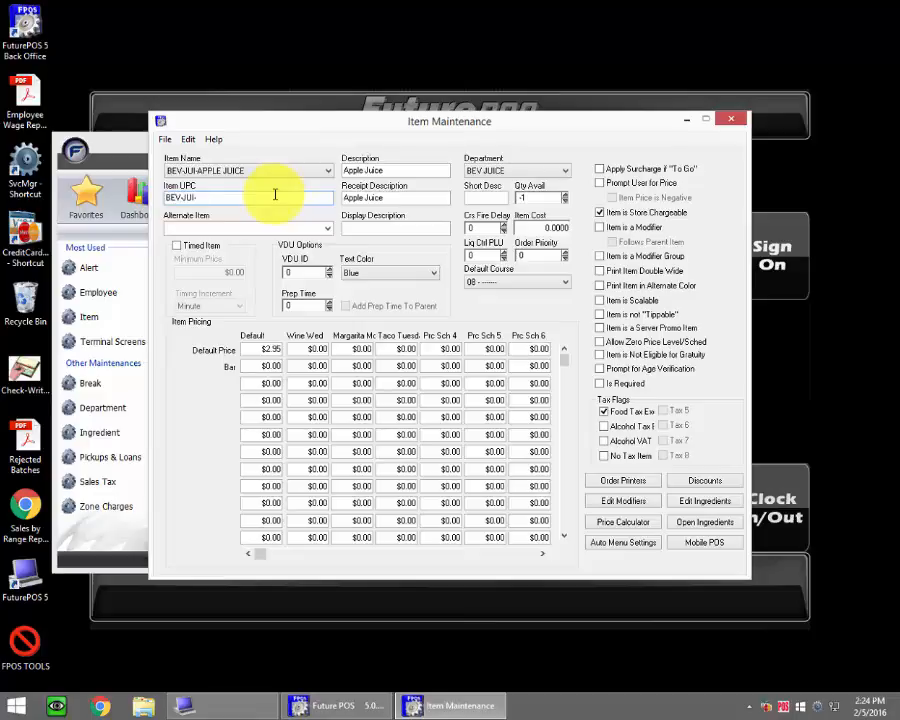
click(417, 172)
click(399, 195)
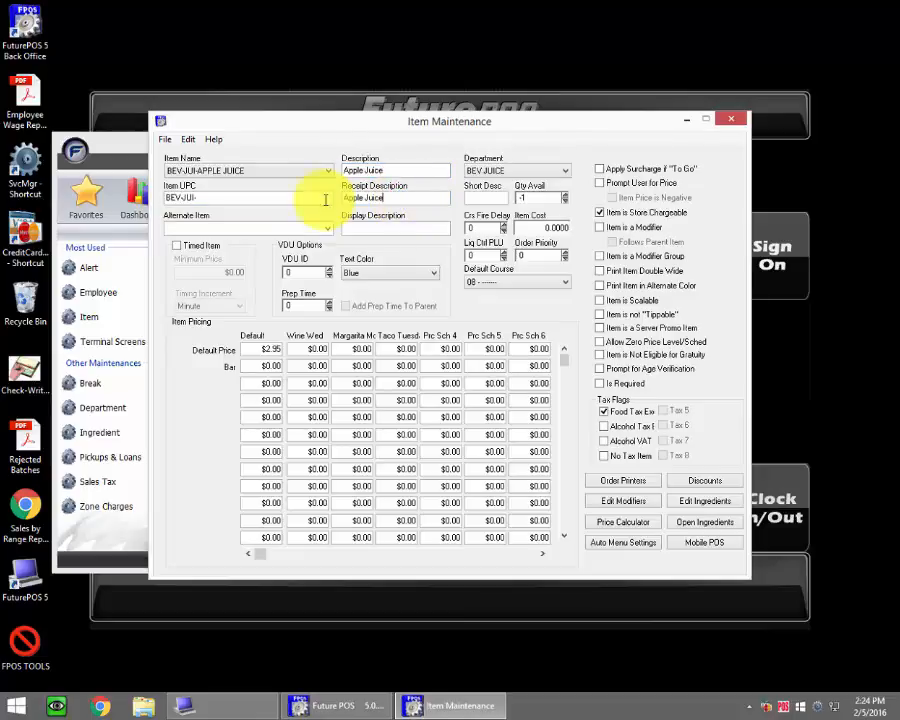
click(214, 195)
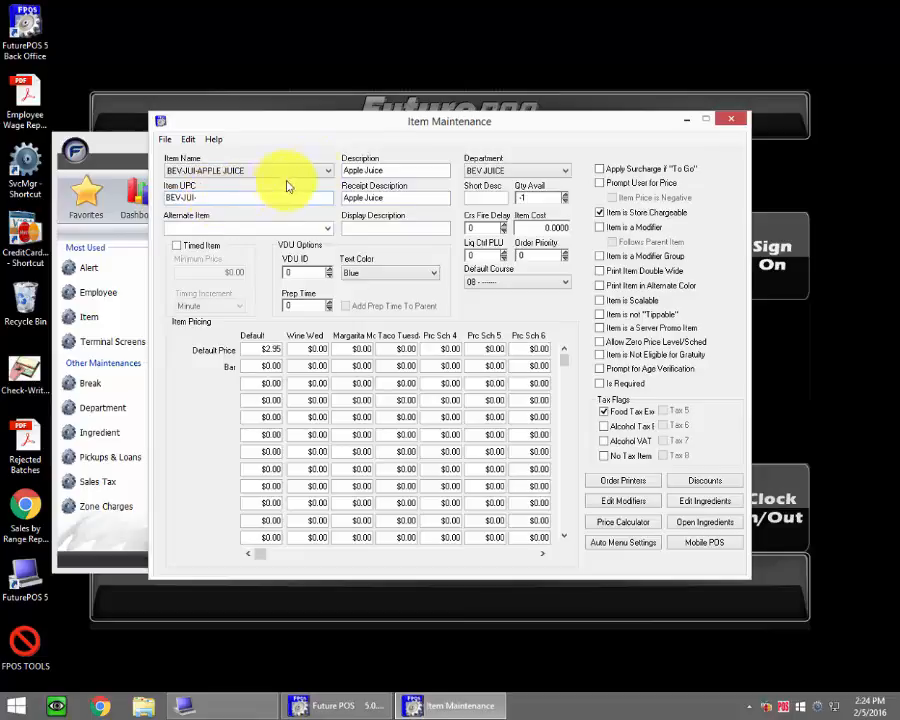
Load the BEV-JUI-CRANBERRY item and answer the prompt about the edited apple juice item
click(327, 170)
click(280, 193)
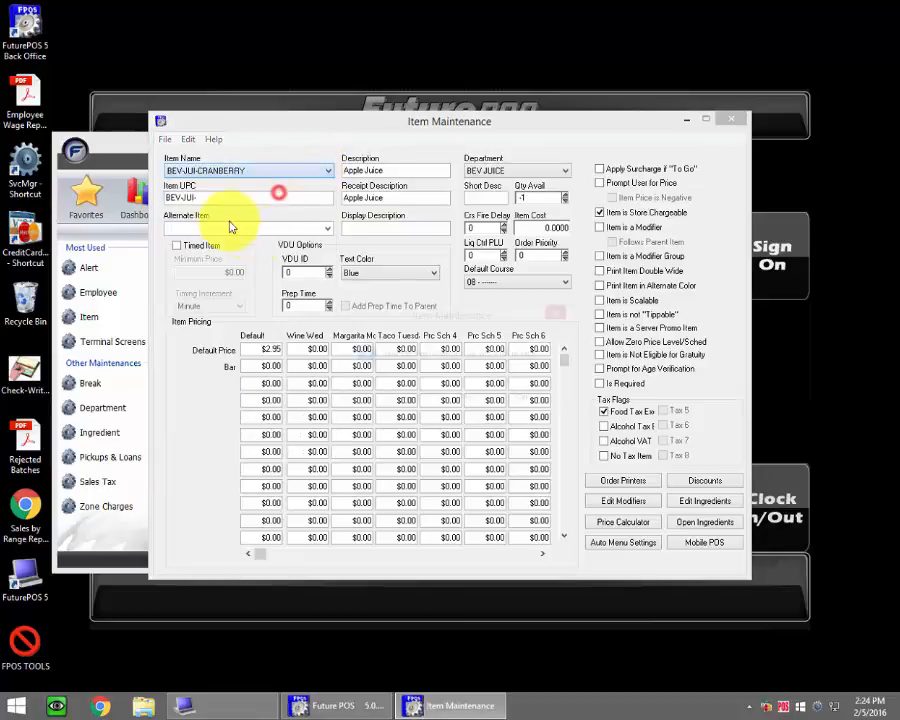
click(466, 401)
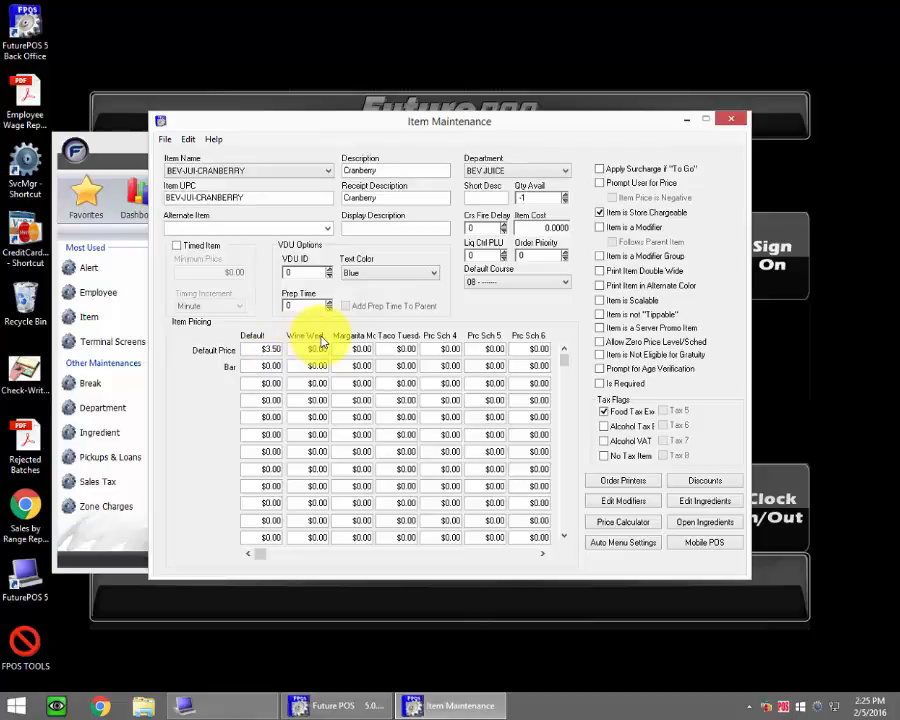
Browse the wine items from WIN-GLR-GL CABERNET to WIN-BTW-BTL REISLING EIFEL to examine their default and Wine Wed prices
click(328, 170)
drag(326, 200, 306, 313)
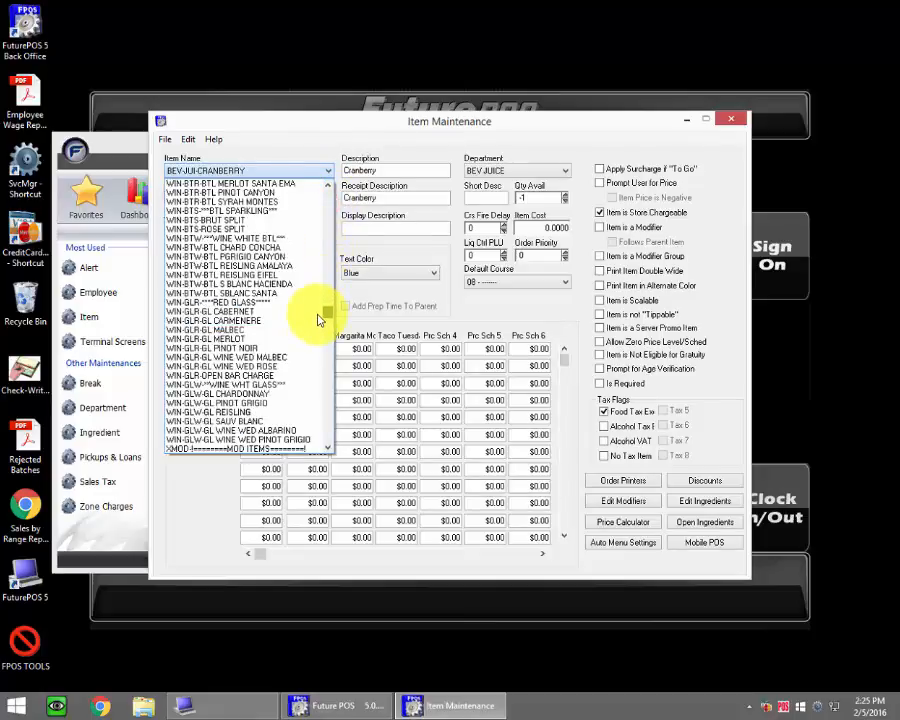
click(236, 312)
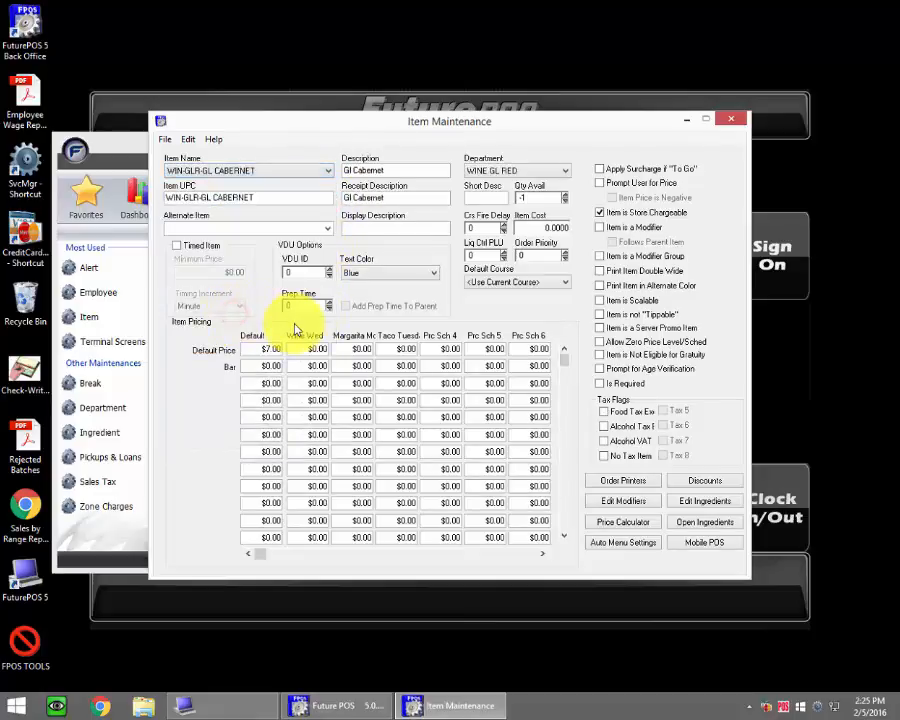
key(Down)
key(Down)
key(Down)
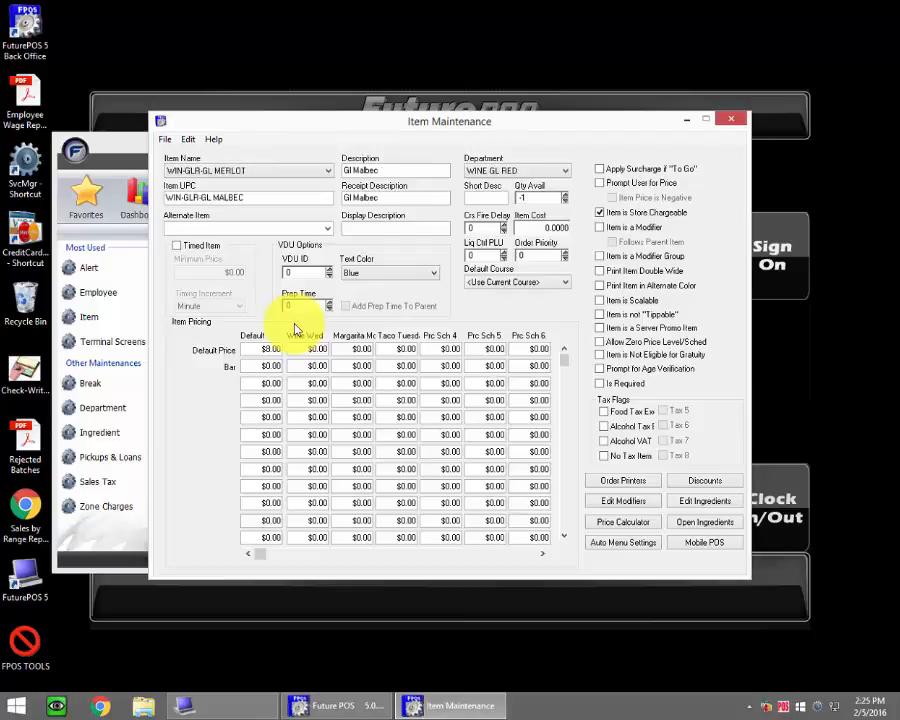
key(Up)
key(Up)
key(Up)
key(Up)
key(Up)
key(Up)
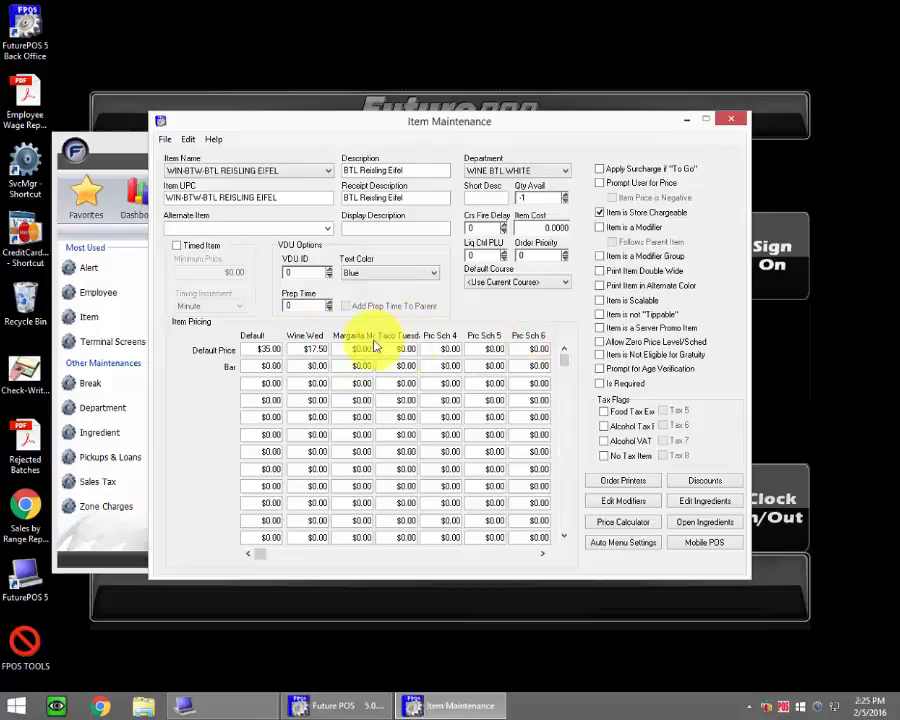
Examine the days and times of the Wine Wed schedule in Price Scheduling Maintenance and return to Item Maintenance
click(337, 707)
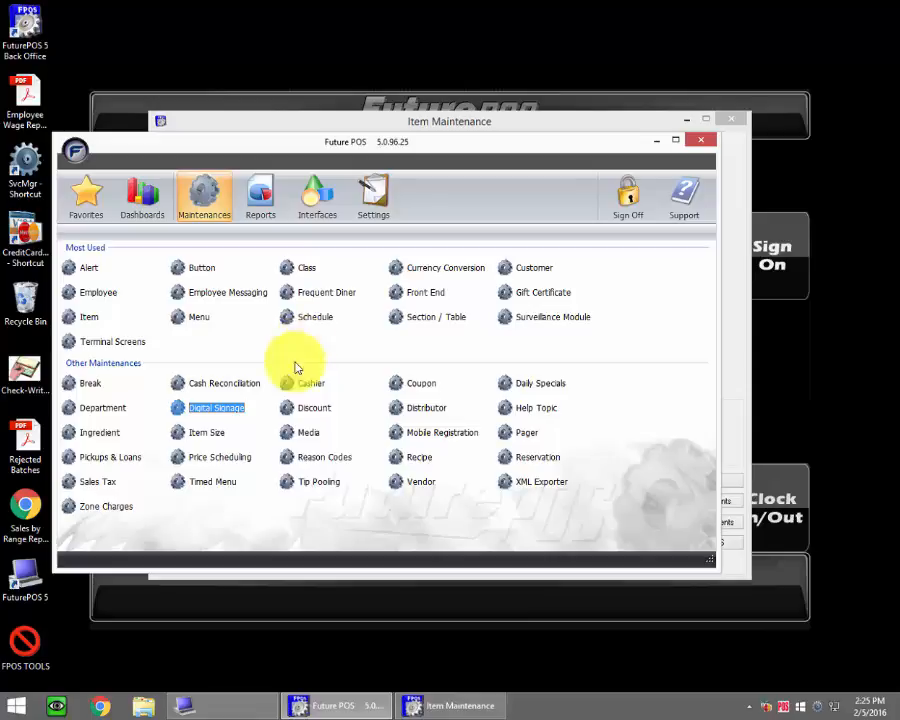
click(230, 466)
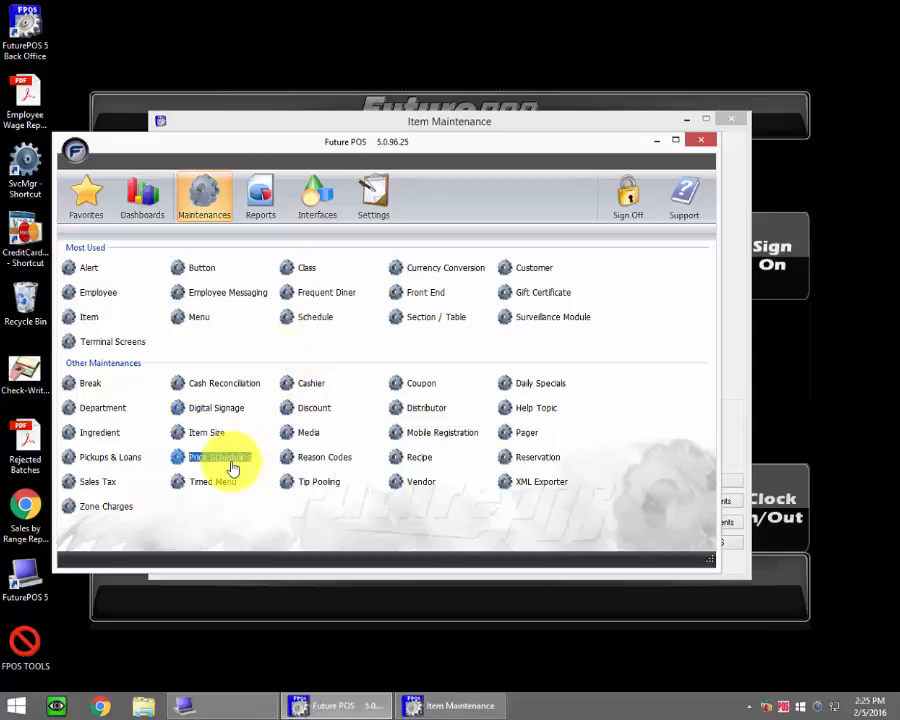
double_click(231, 467)
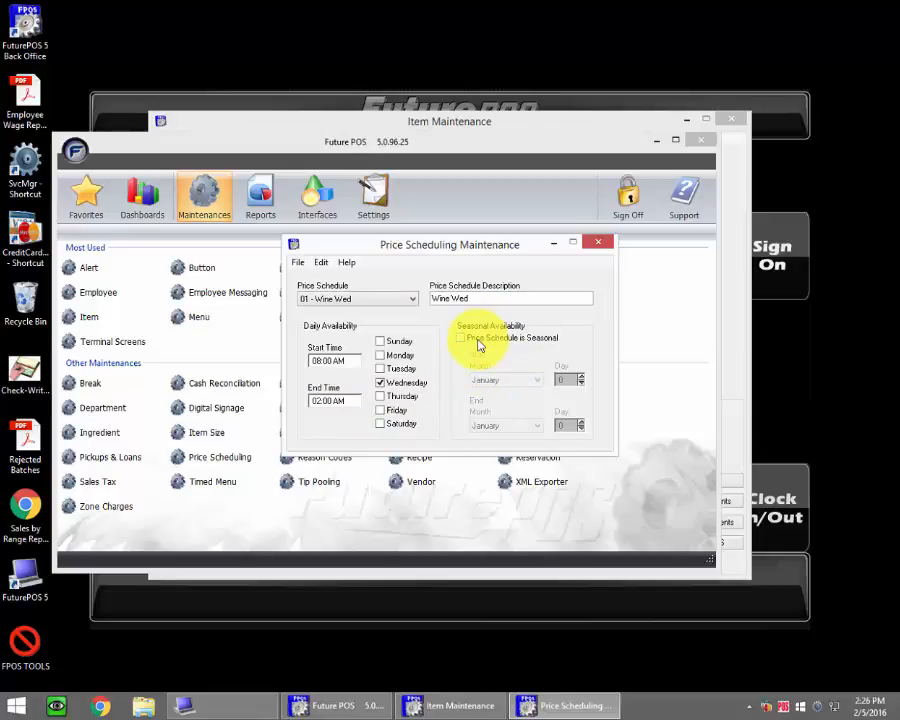
click(598, 241)
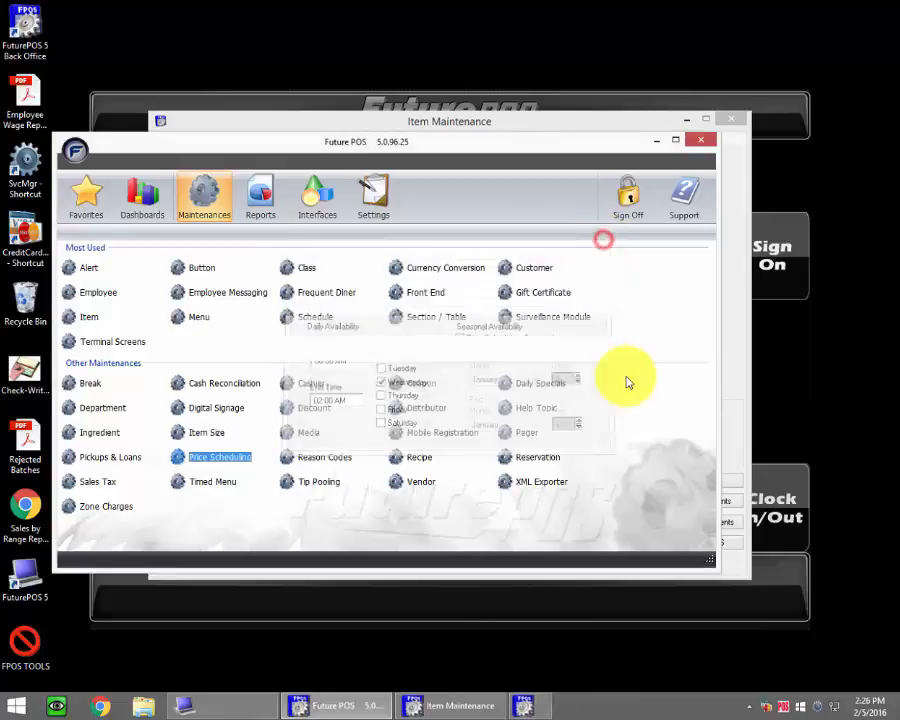
click(656, 141)
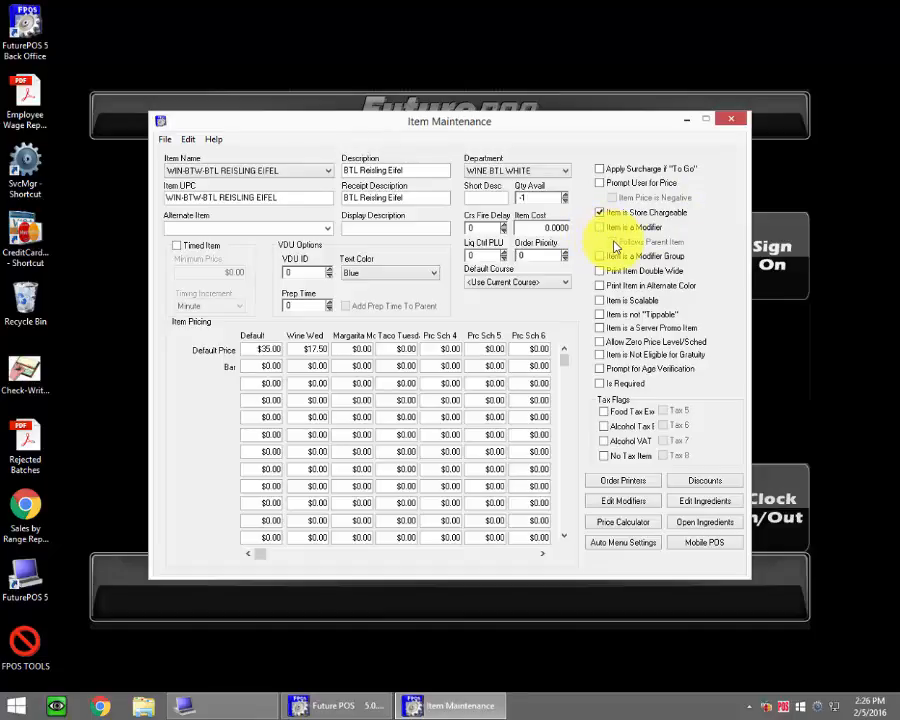
Load the XMOD-FOD-CRS-ENTREE and XMOD-F-PAN-PLANTAINS items to examine their modifier settings
click(329, 171)
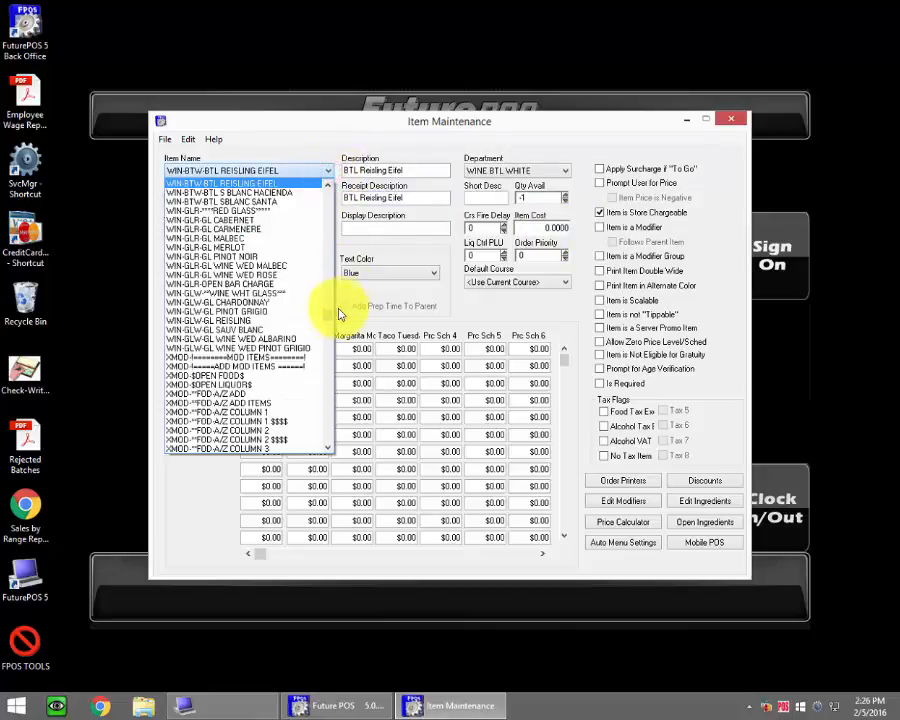
drag(326, 315, 326, 362)
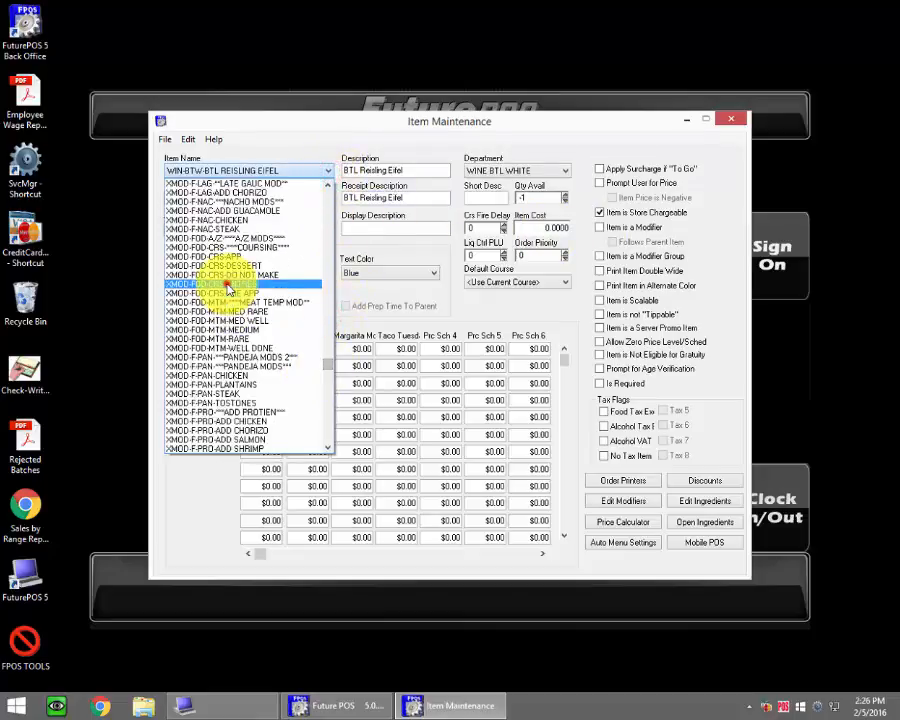
click(211, 284)
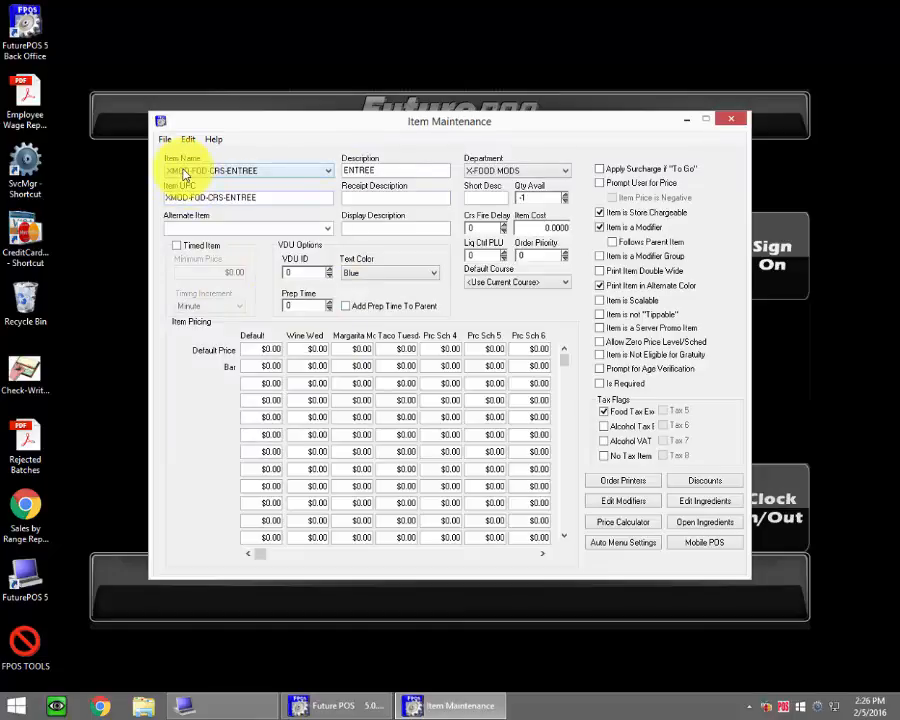
click(320, 173)
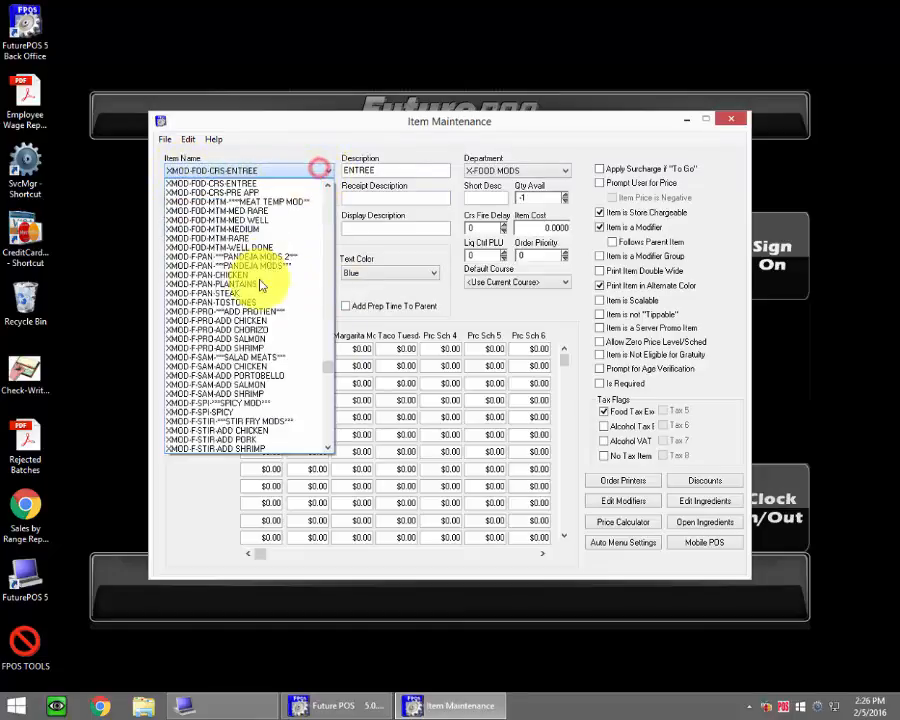
click(257, 284)
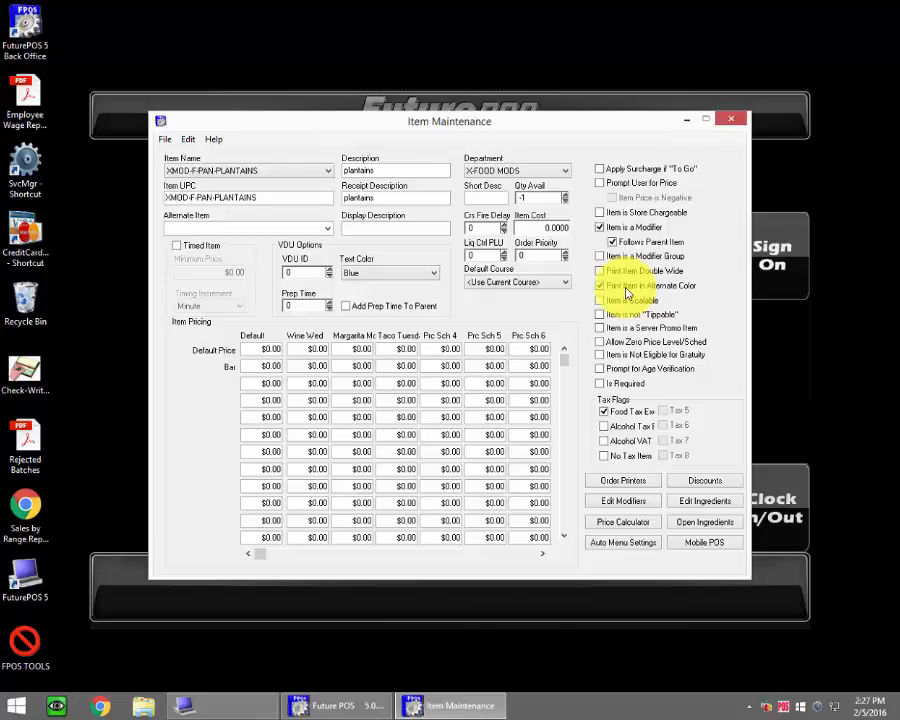
Load the LIQ-MIX-MANHATTAN ROX and LIQ-MIX-MANO MARTINI items to examine their liquor settings and tax flags
click(326, 171)
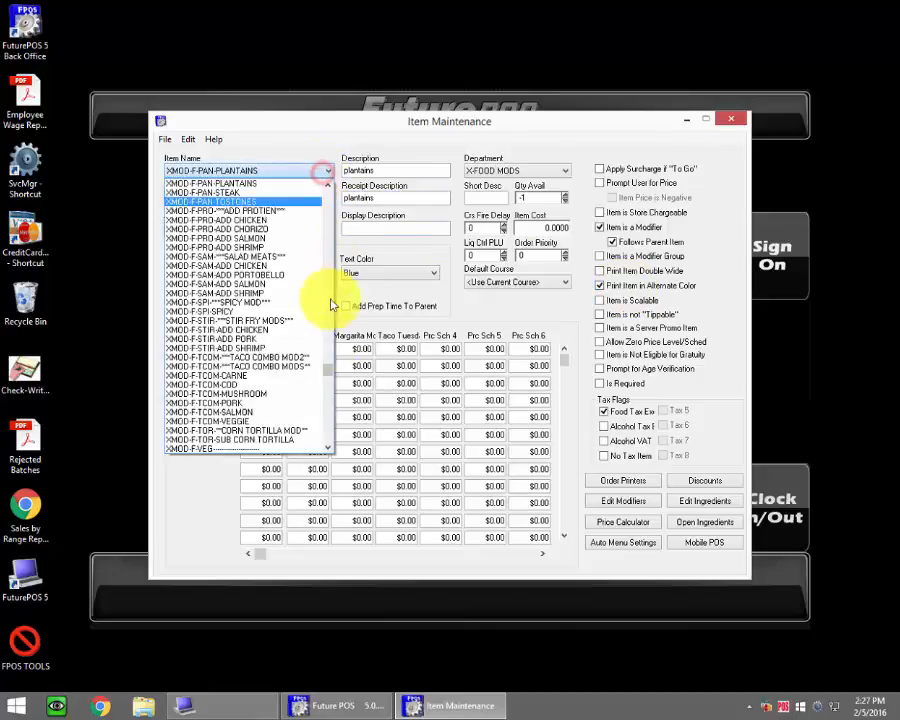
scroll(321, 341, up, 10)
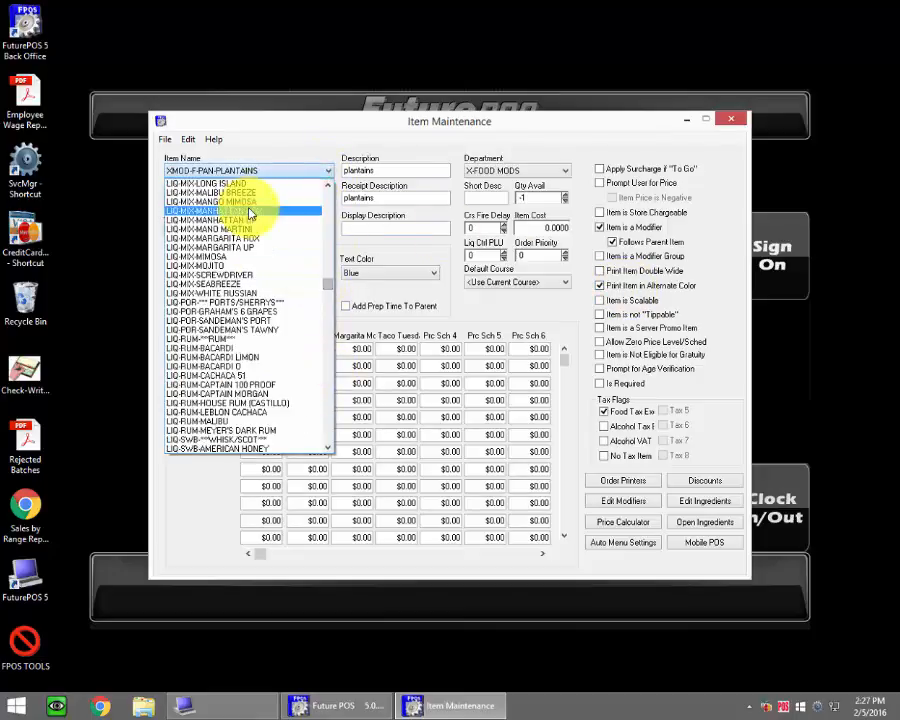
click(249, 209)
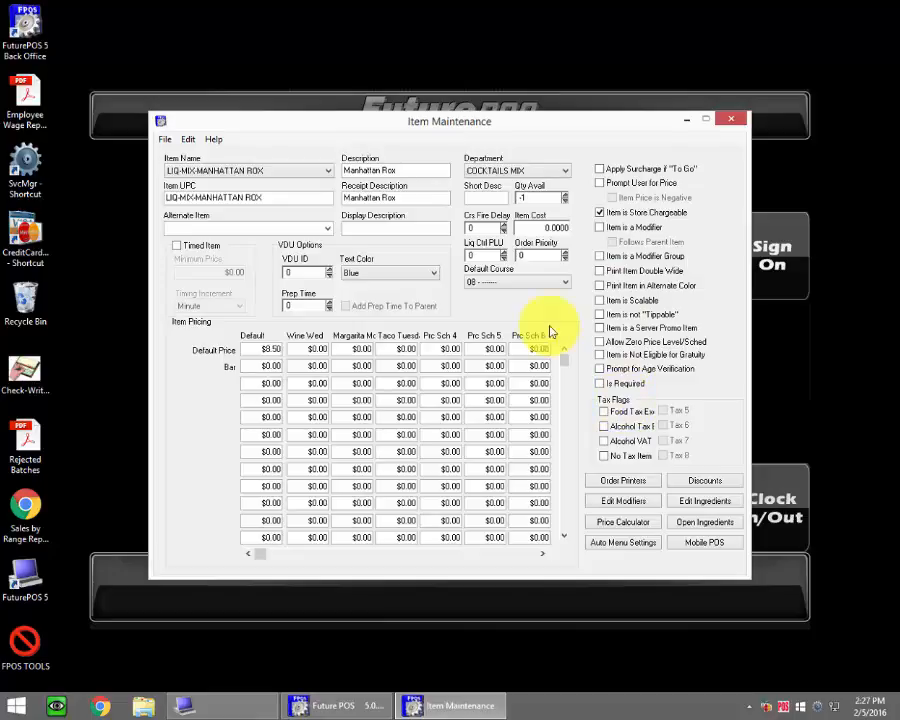
click(310, 174)
click(276, 204)
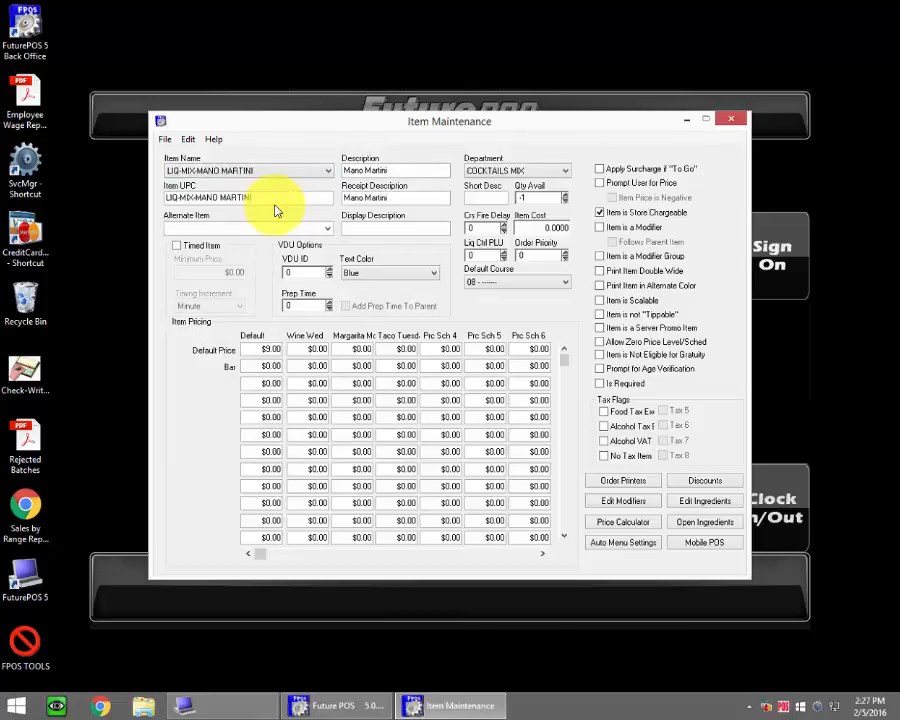
Load the FOD-PRX5-***WRAPS*** item and examine its tax flags and order printer selection
click(297, 170)
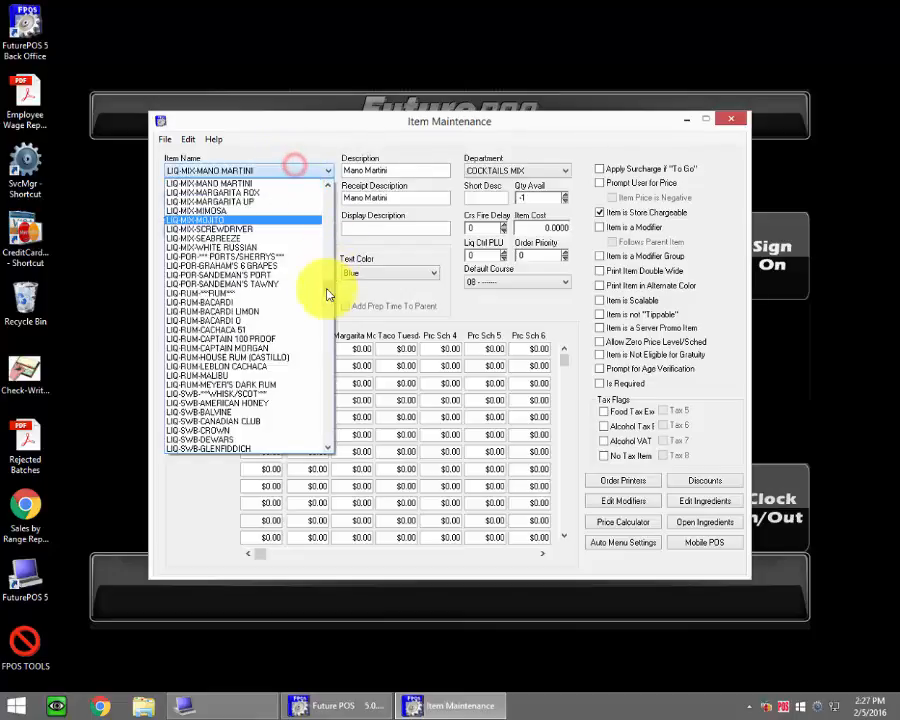
drag(329, 288, 327, 235)
click(219, 225)
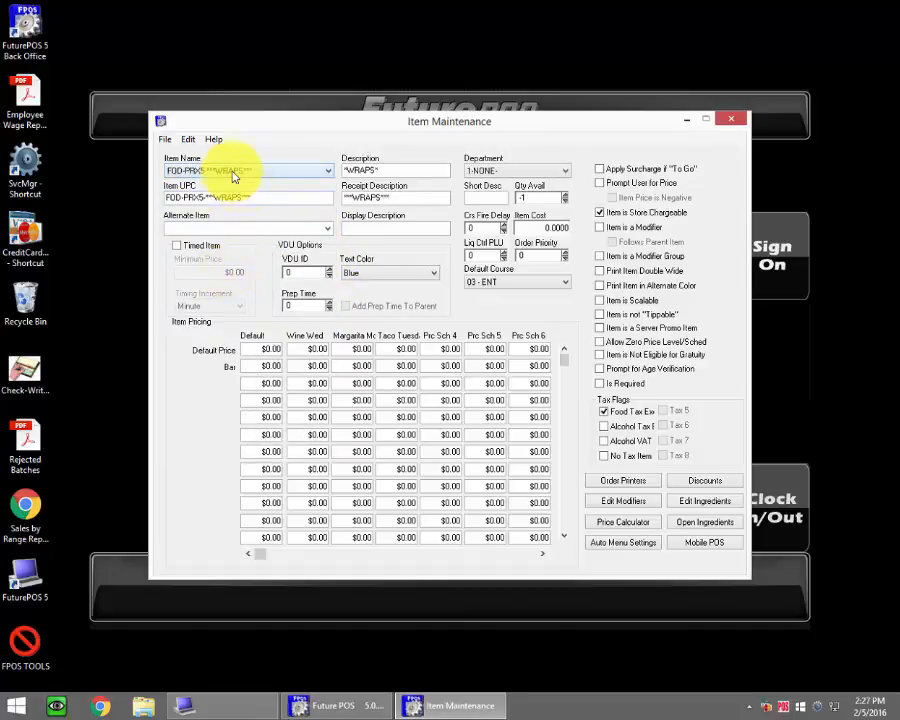
click(604, 411)
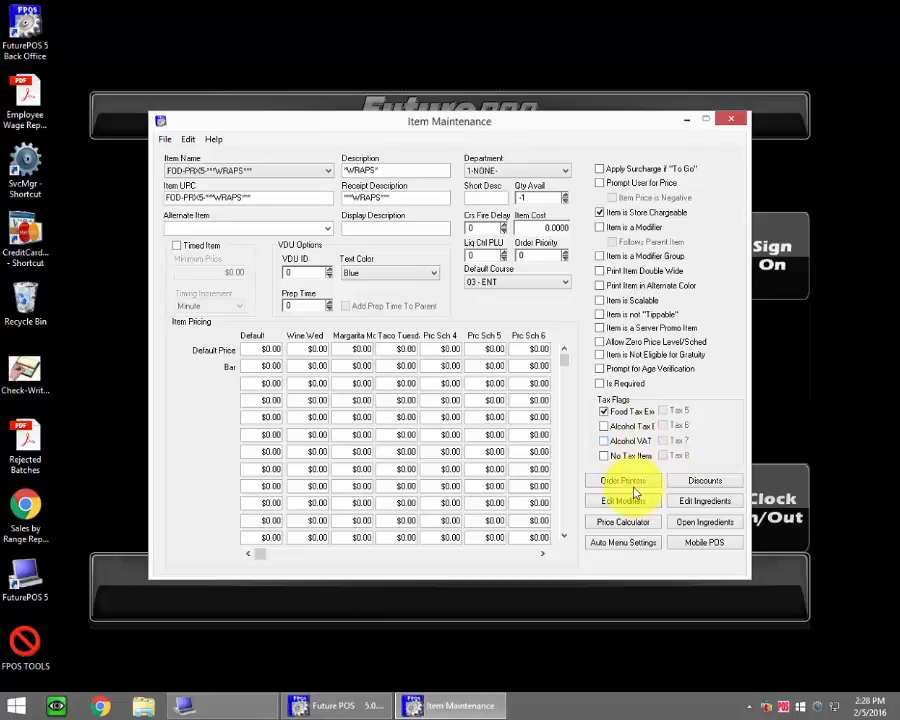
click(623, 481)
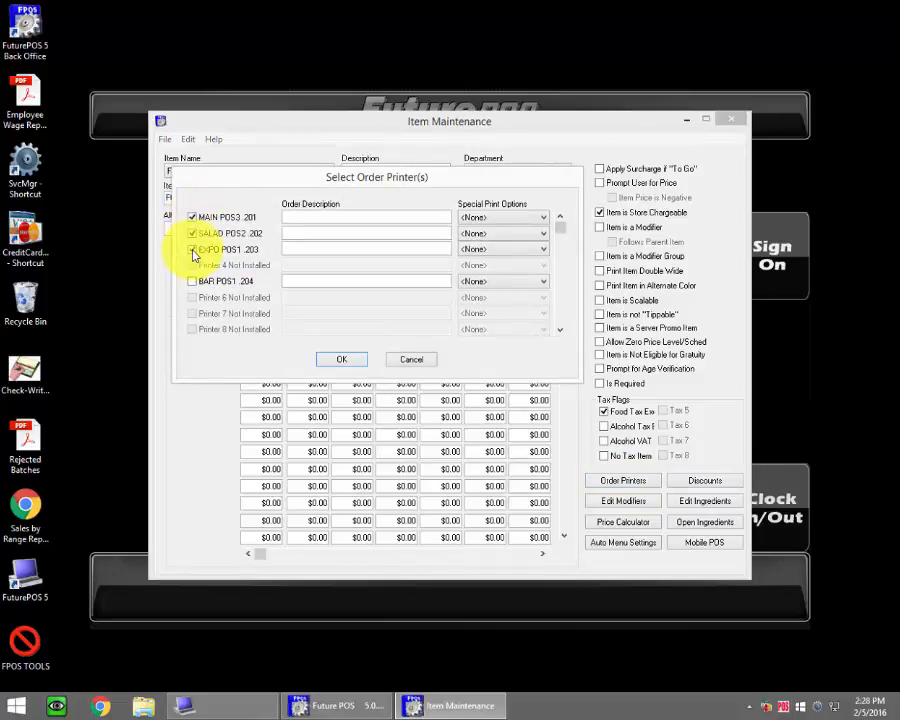
click(192, 250)
click(342, 359)
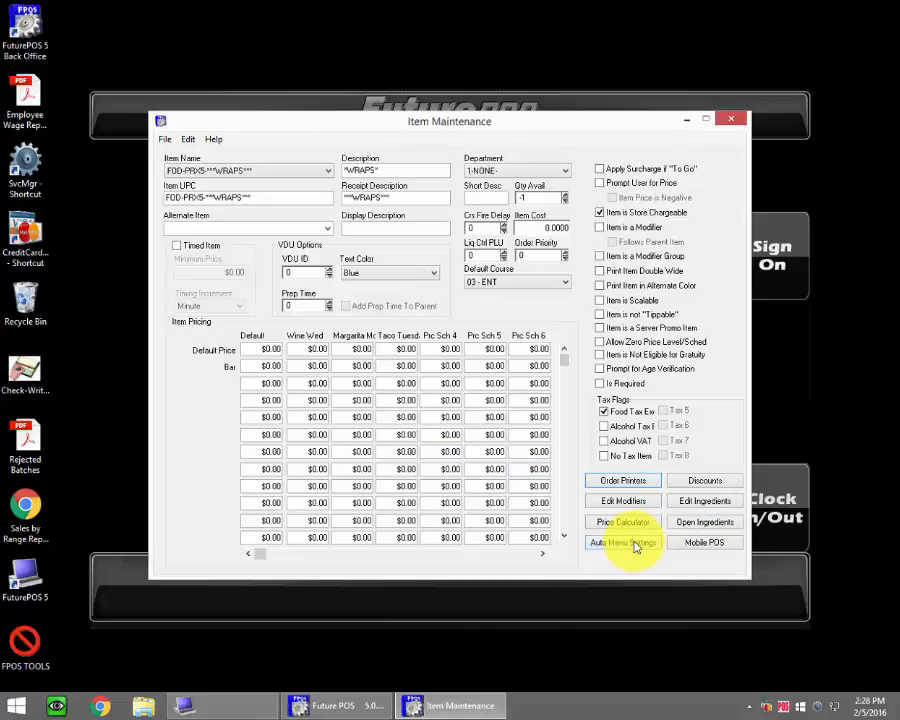
Examine the auto menu settings of the ***WRAPS*** item and of the FOD-PRX5-CARNE BURRITO WRAP item
click(632, 543)
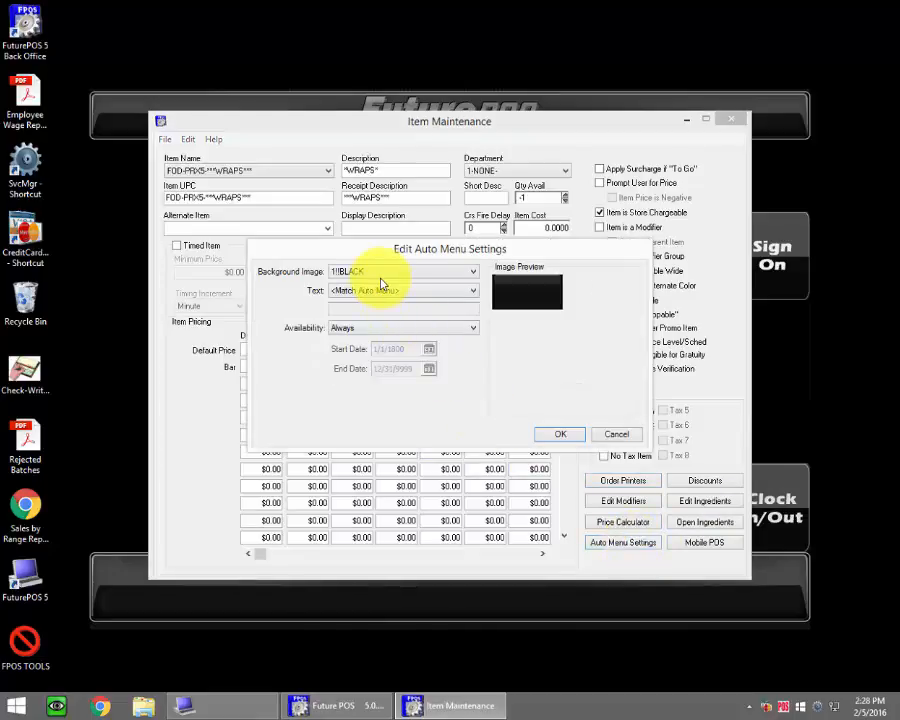
click(616, 434)
click(325, 174)
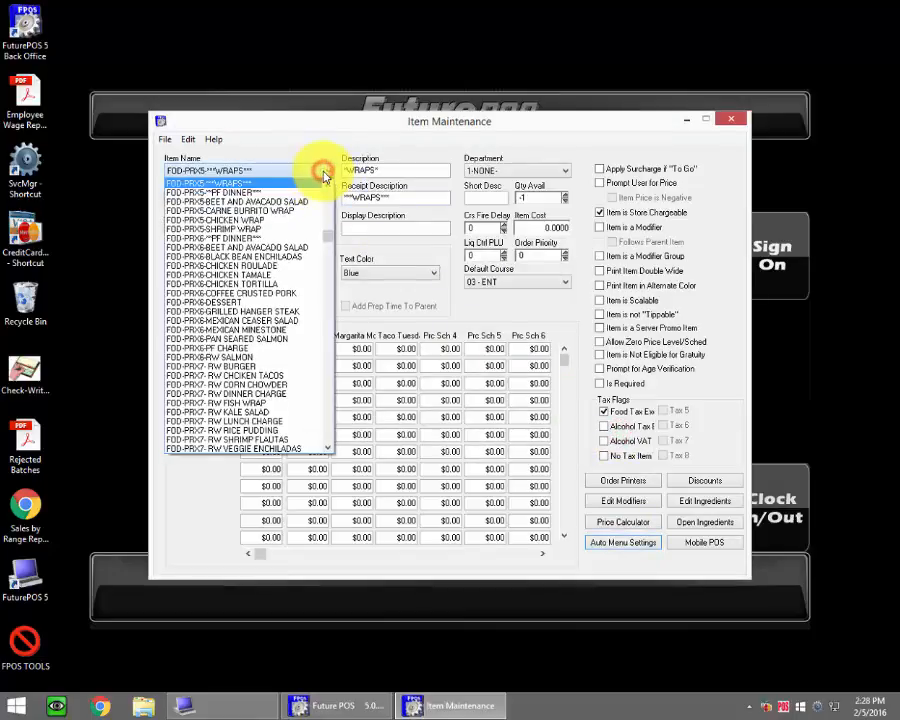
click(243, 211)
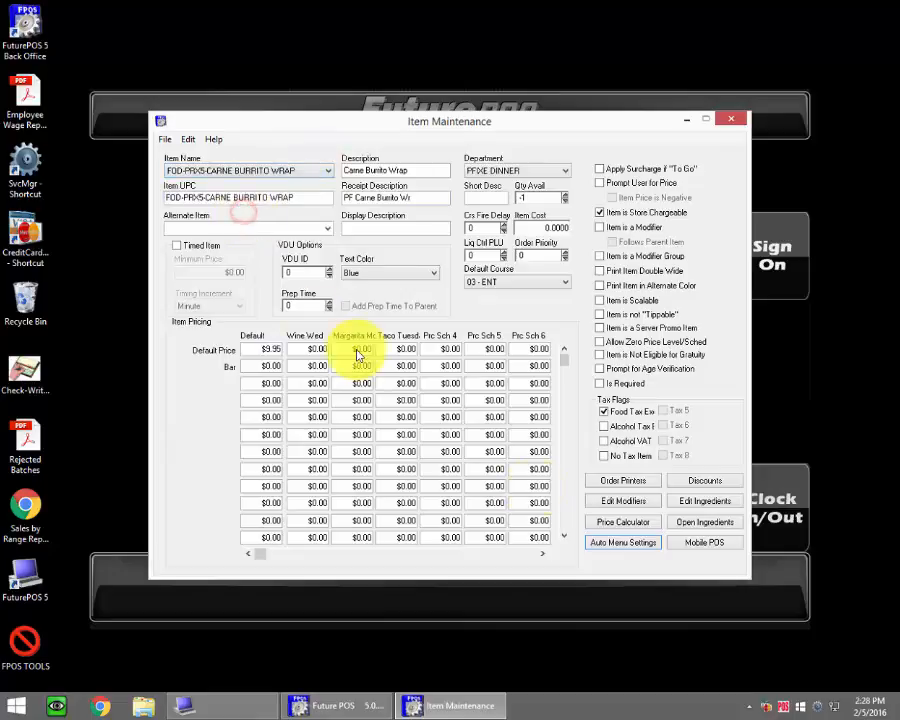
click(624, 542)
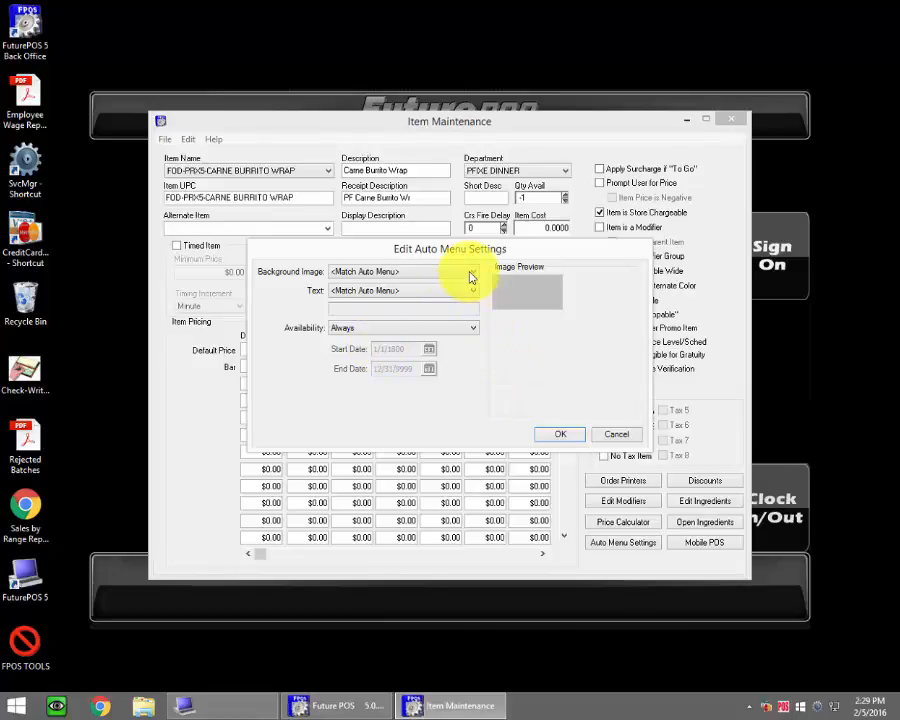
click(609, 437)
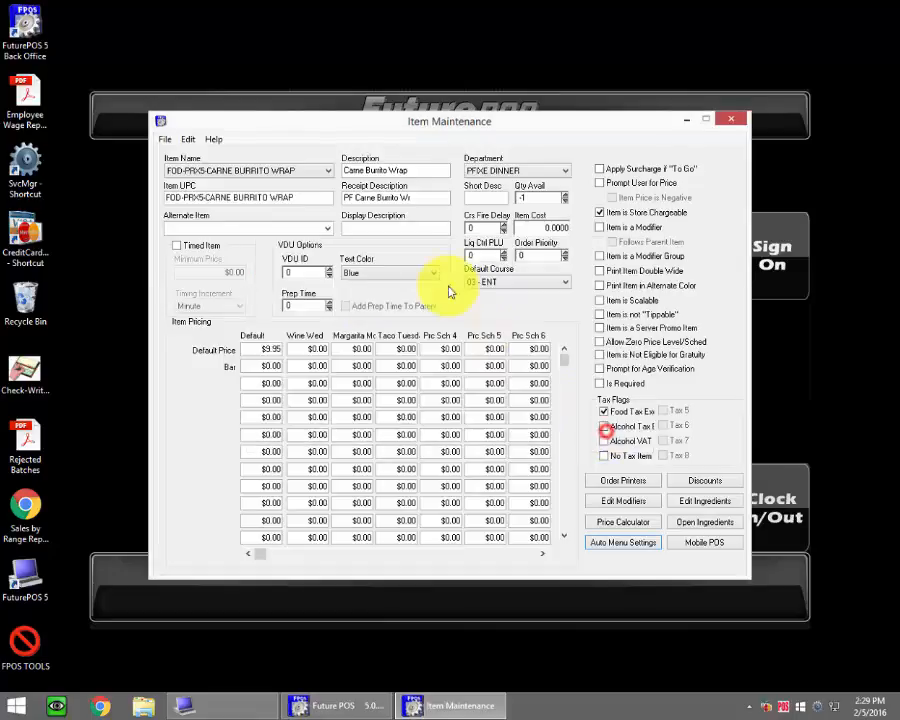
Load the FOD-PRX5-**PF DINNER*** item and examine its auto menu background image
click(326, 171)
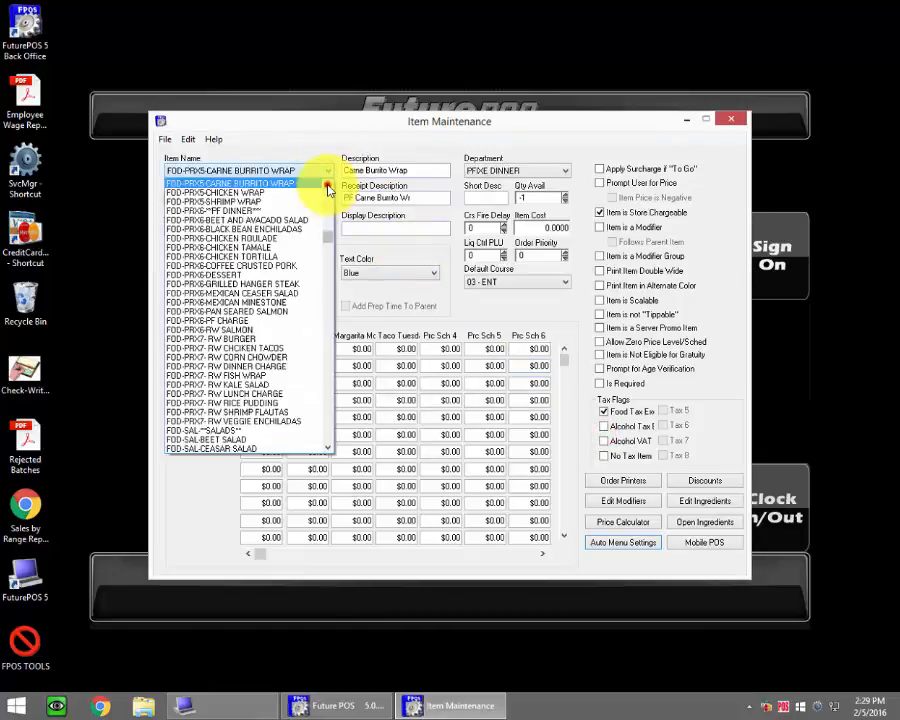
click(328, 186)
click(328, 186)
click(328, 186)
click(328, 186)
click(328, 186)
click(328, 186)
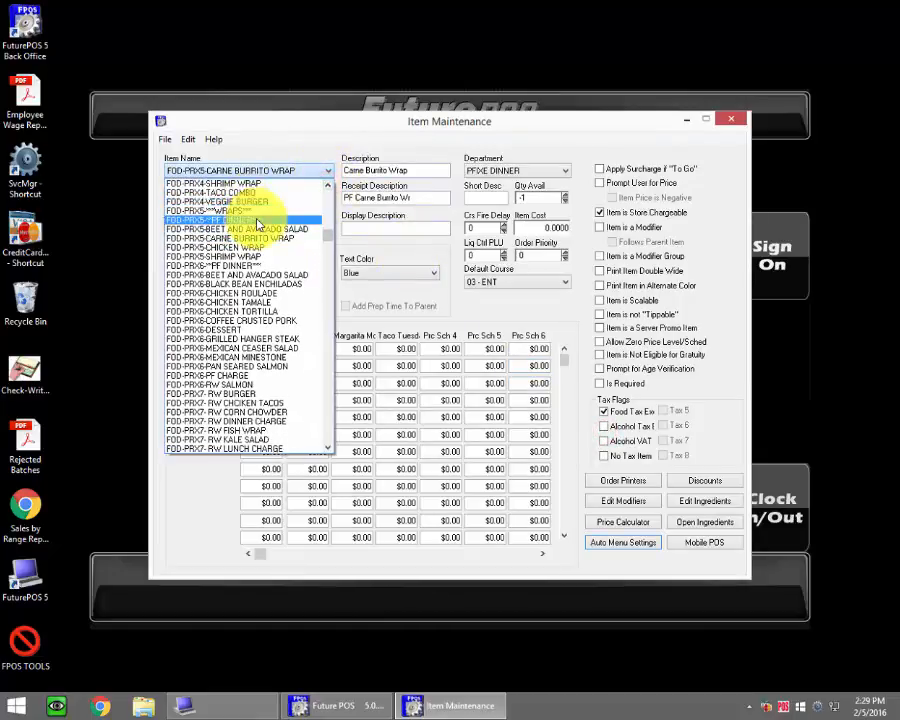
click(255, 219)
click(638, 545)
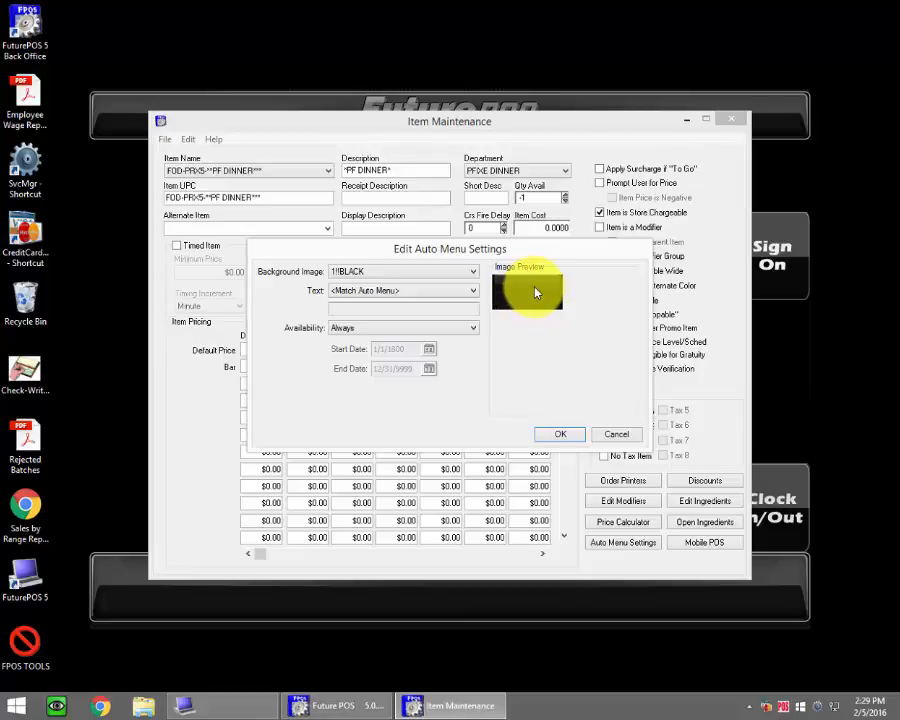
Switch to the FuturePOS order terminal and sign on with the employee sign-on code, accepting the clock-in
click(790, 393)
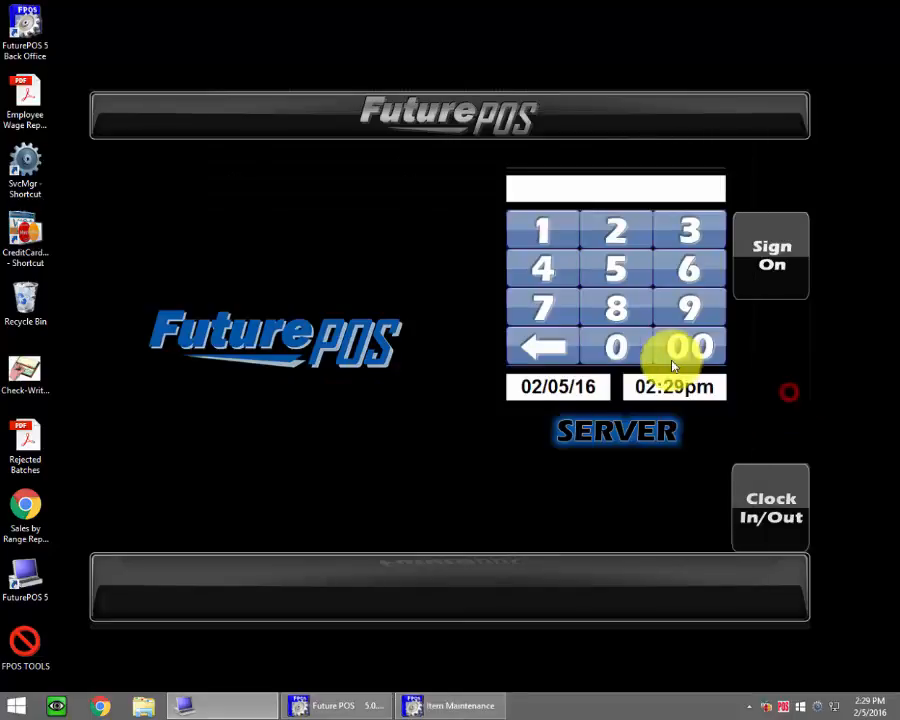
click(531, 268)
click(614, 306)
click(531, 268)
click(614, 306)
click(779, 256)
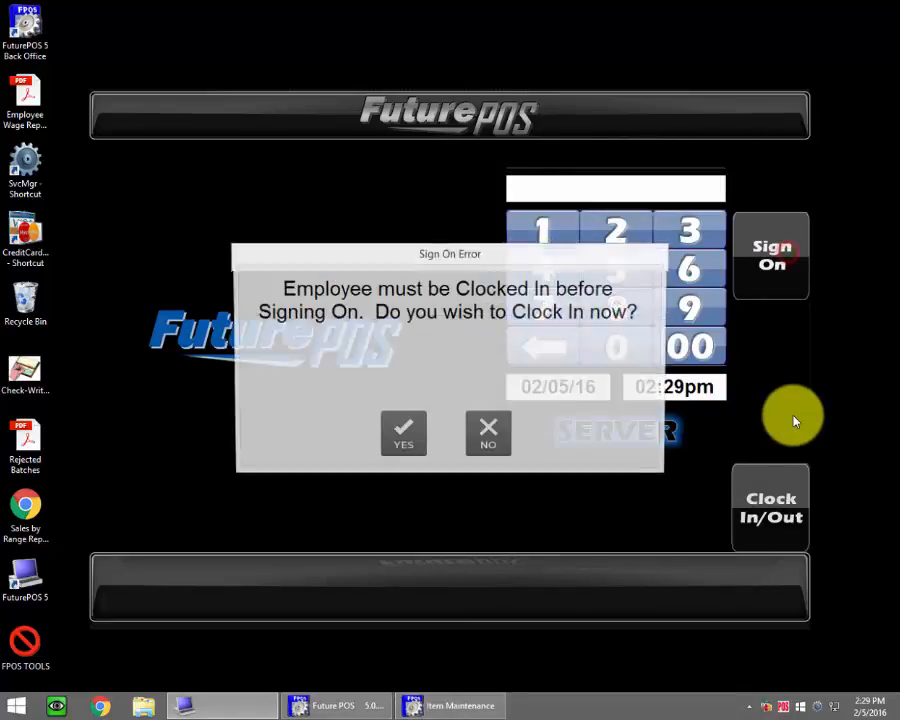
click(405, 428)
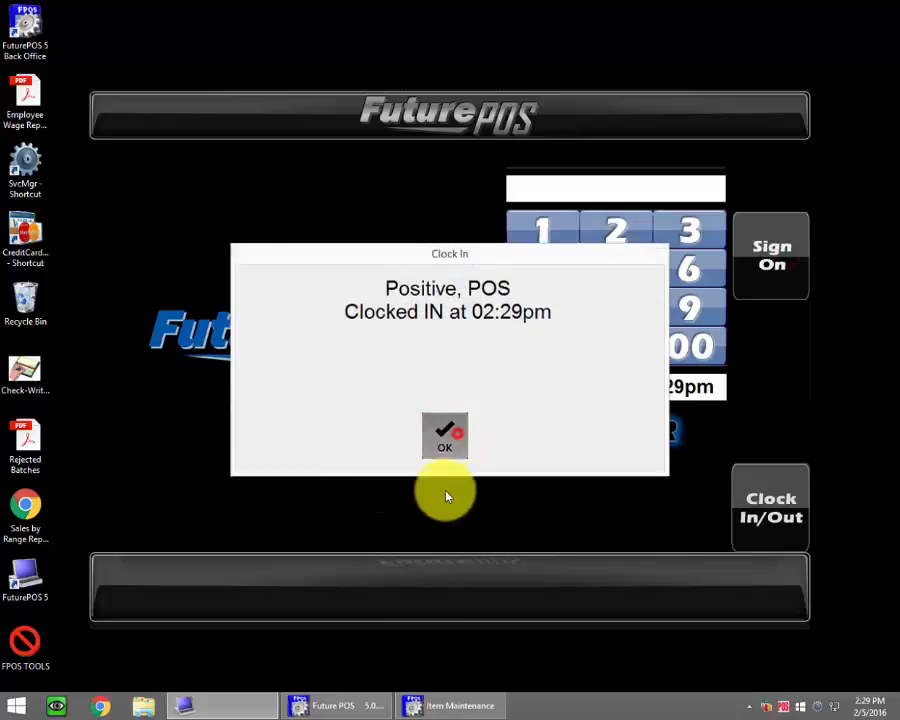
click(457, 433)
Examine the button colors on the sandwich and arepas menu, then return to Item Maintenance and dismiss the auto menu settings
click(237, 574)
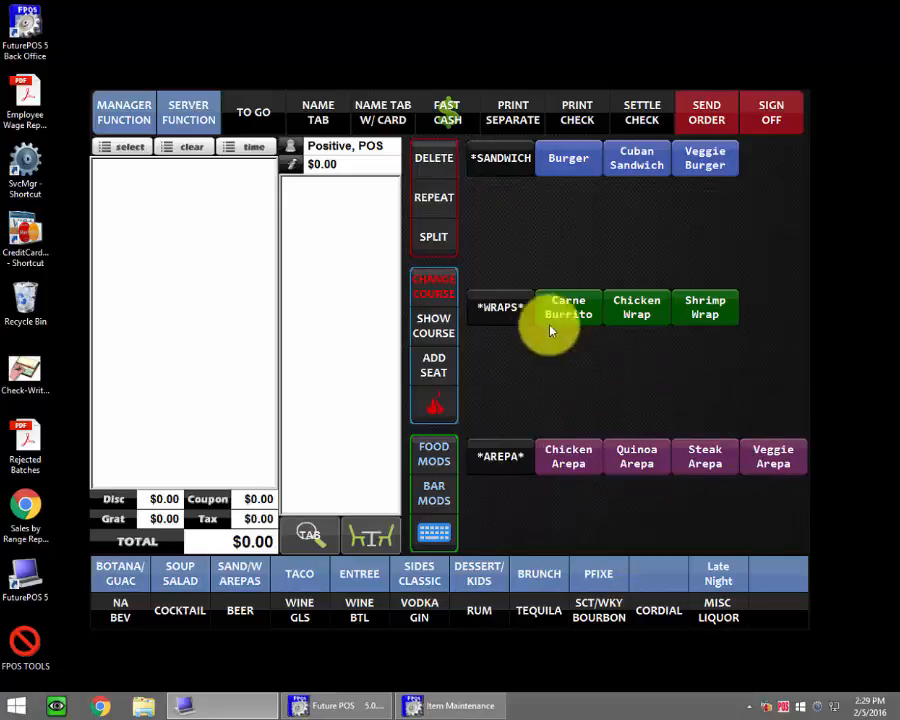
click(458, 706)
click(628, 433)
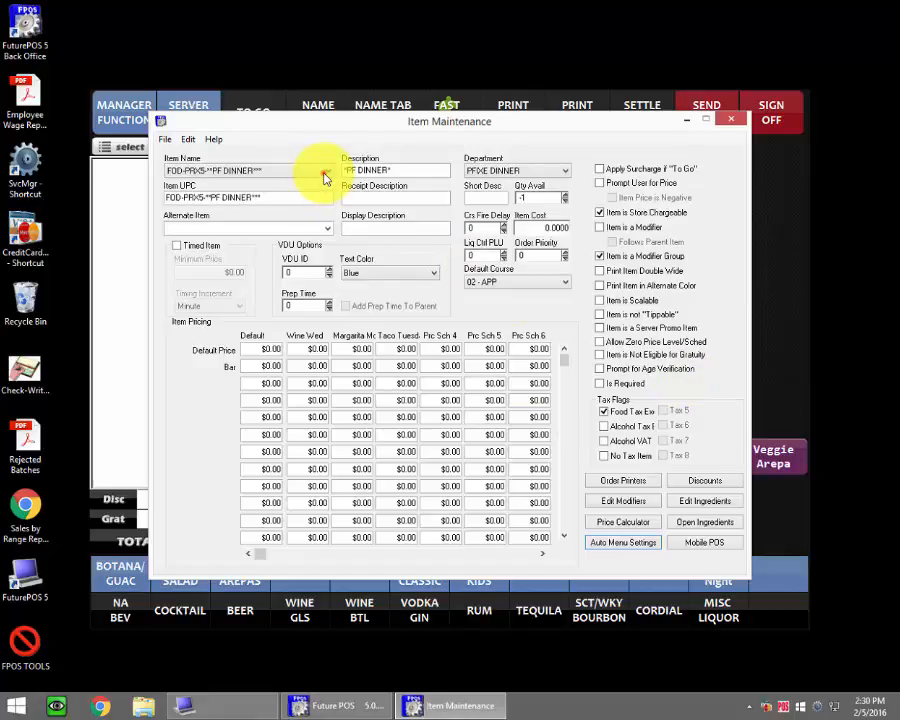
Load the XMOD-F-A/Z-RED MOLE food modifier item as the base for a new modifier
click(326, 174)
scroll(321, 268, down, 10)
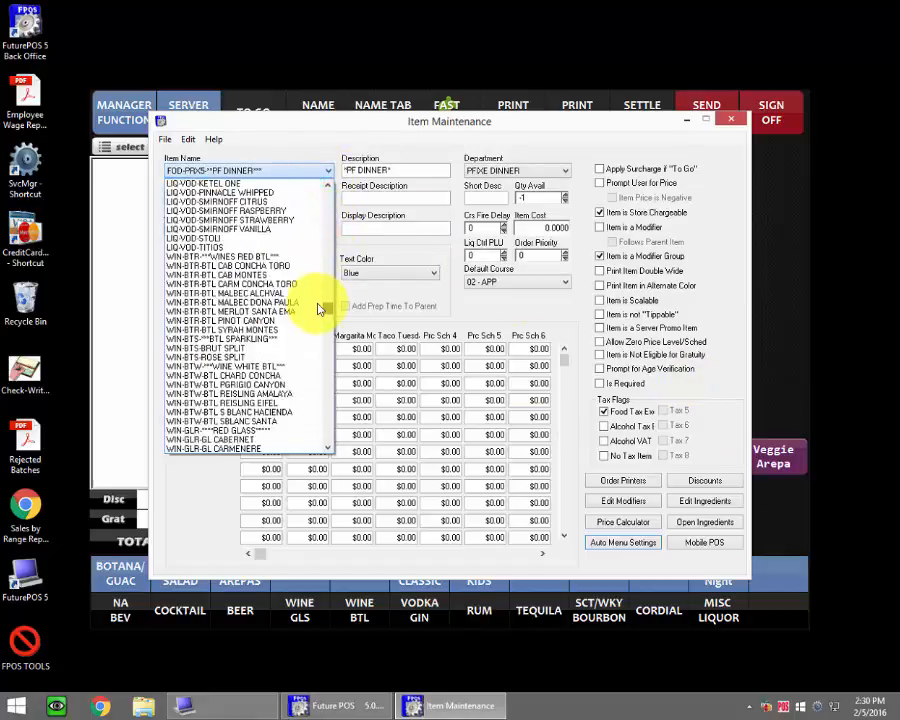
scroll(318, 308, down, 15)
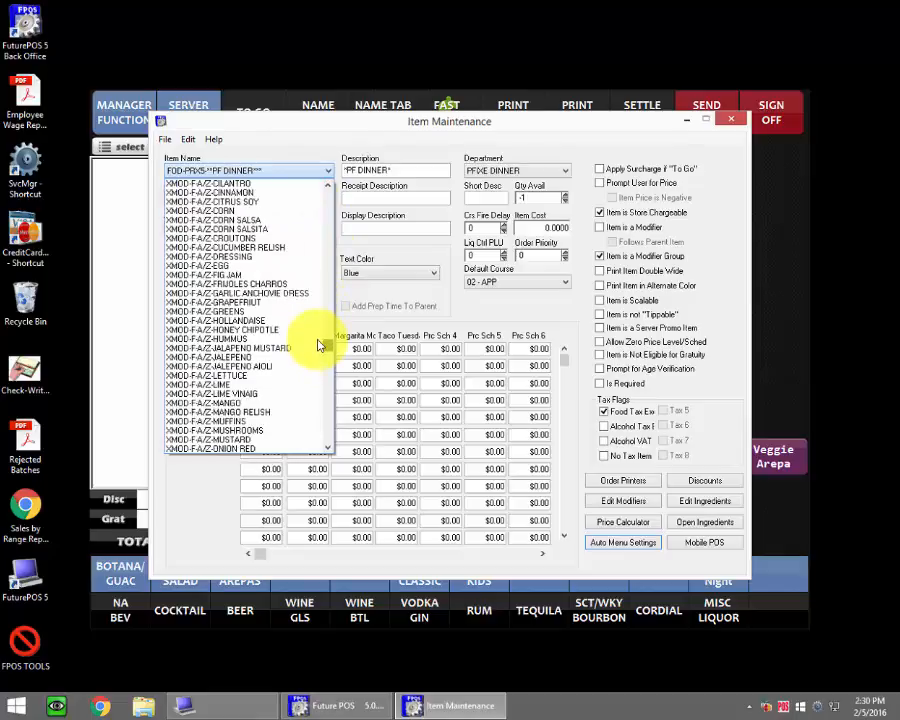
scroll(318, 345, down, 5)
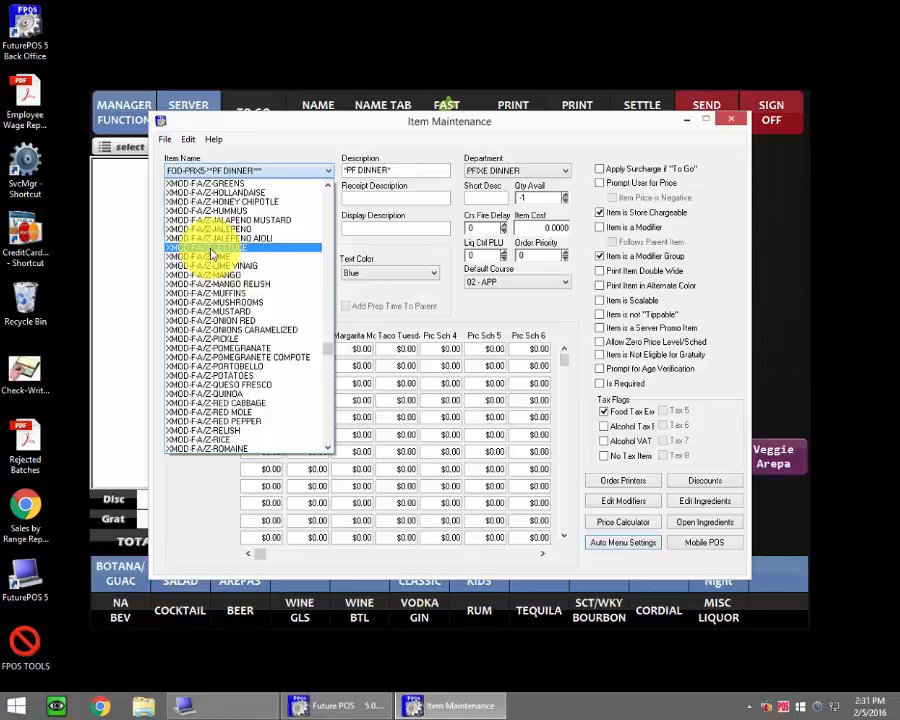
click(242, 411)
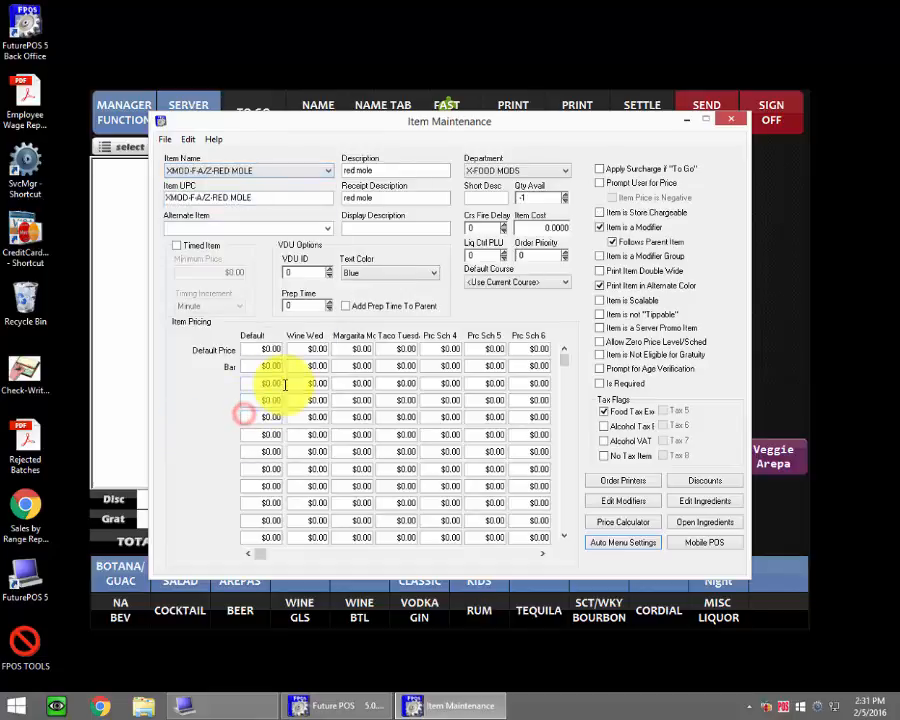
Change the red mole modifier's description and receipt description to "red onion"
click(403, 172)
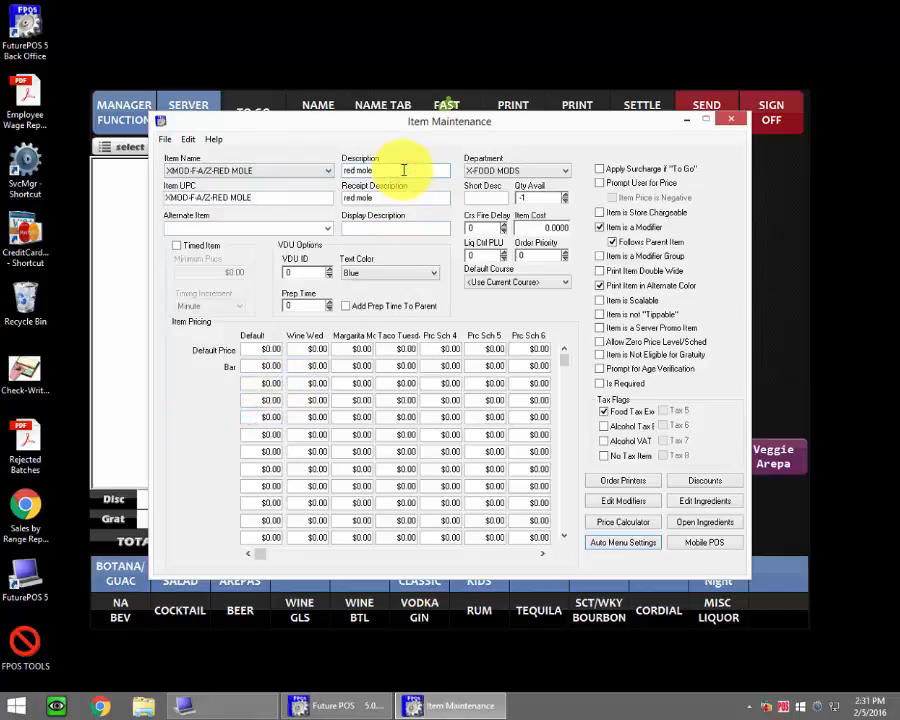
key(BackSpace)
key(BackSpace)
key(BackSpace)
key(BackSpace)
text(onio)
drag(403, 170, 311, 170)
key(ctrl+c)
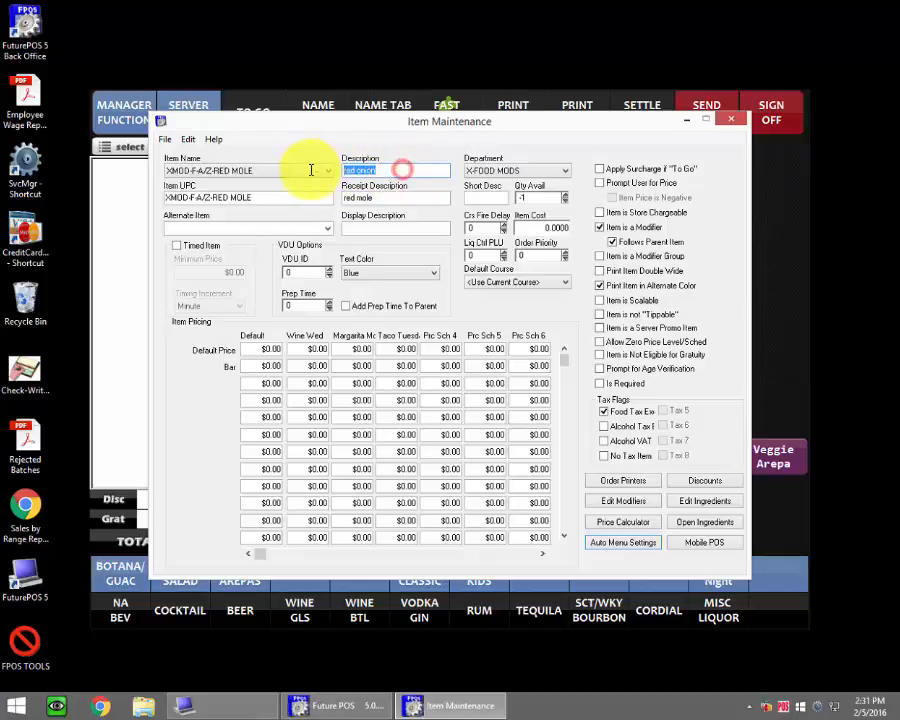
drag(400, 196, 321, 199)
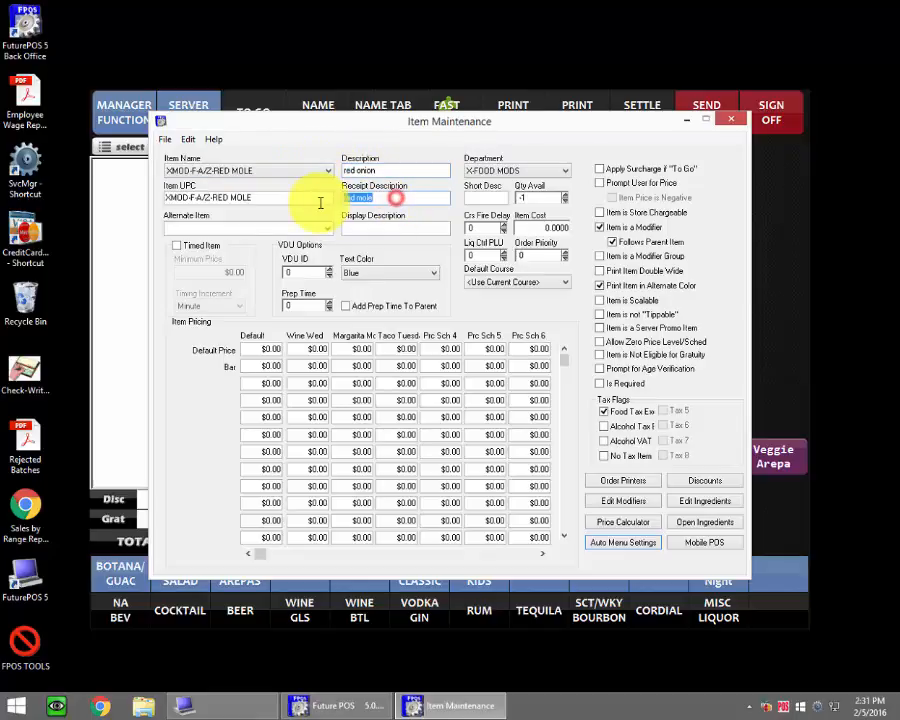
key(ctrl+v)
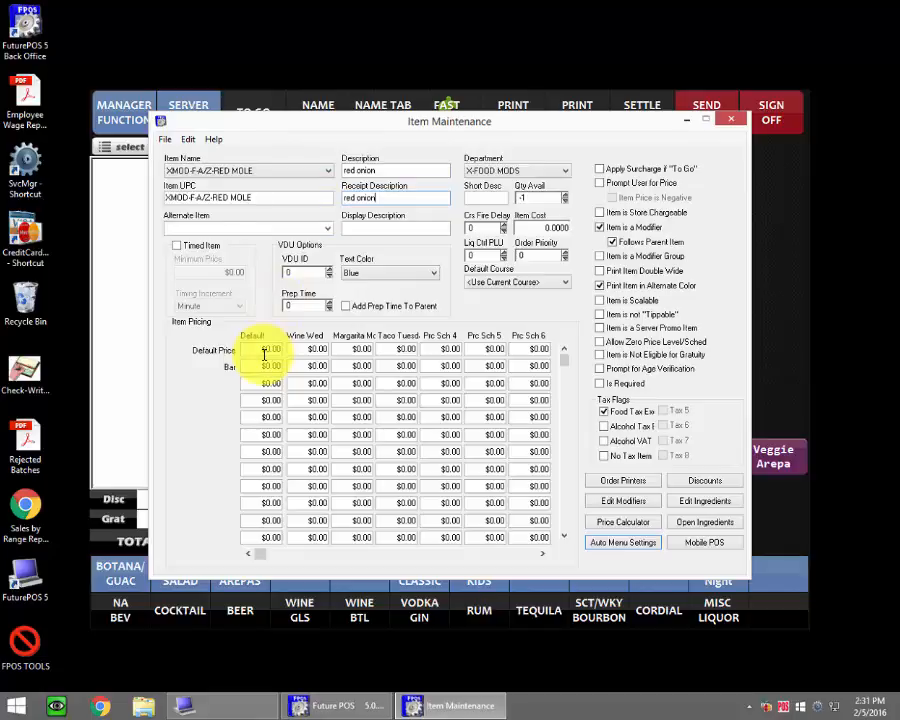
Save the edited modifier as a new item named XMOD-F-A/Z-RED ONION and show it in the item list
click(165, 139)
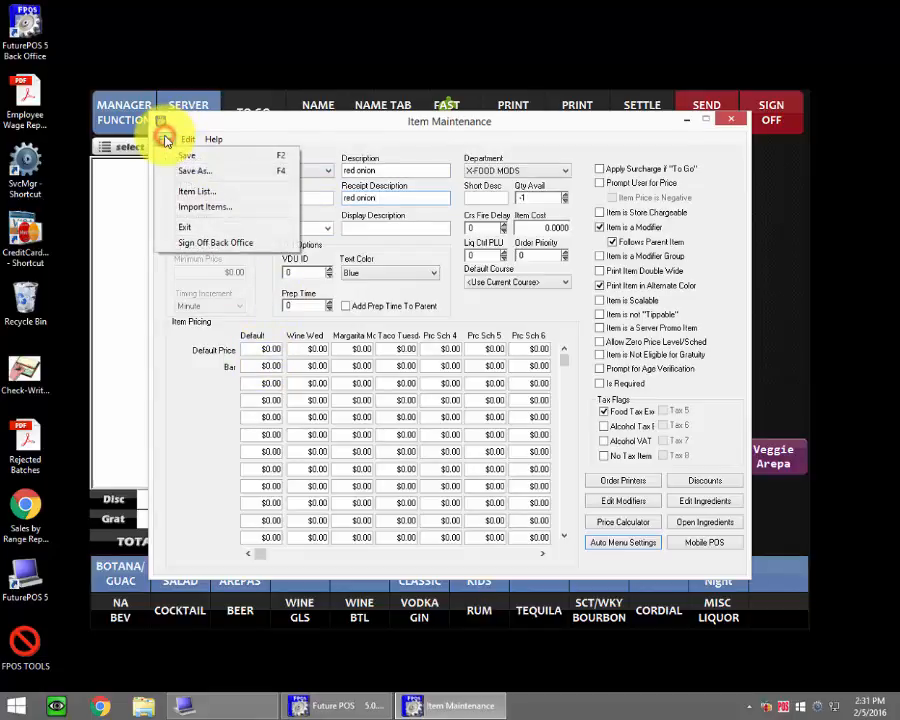
click(195, 171)
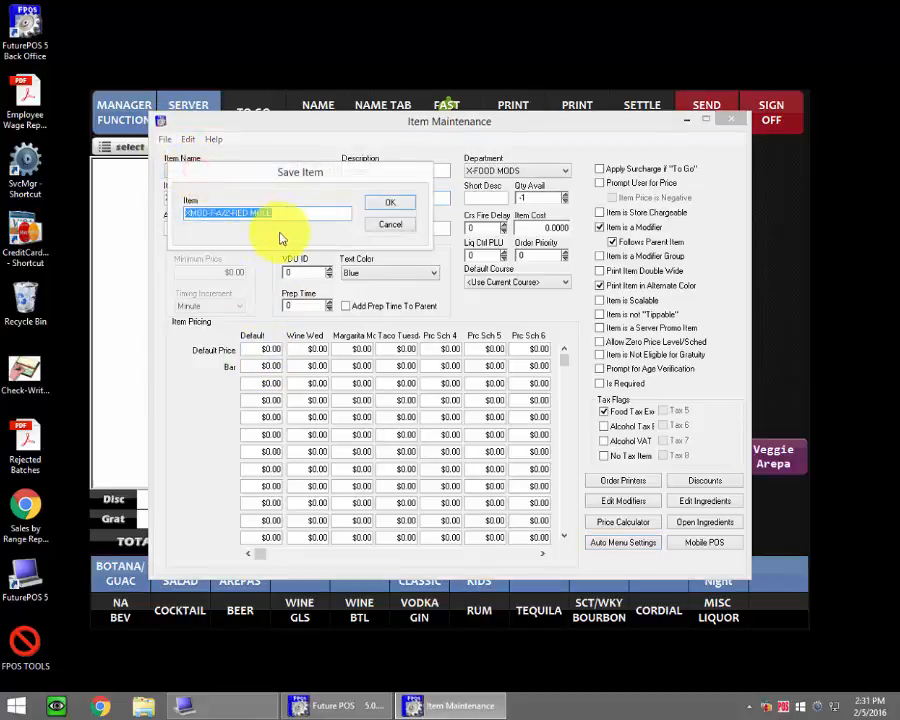
click(296, 214)
key(BackSpace)
key(BackSpace)
key(BackSpace)
key(BackSpace)
key(BackSpace)
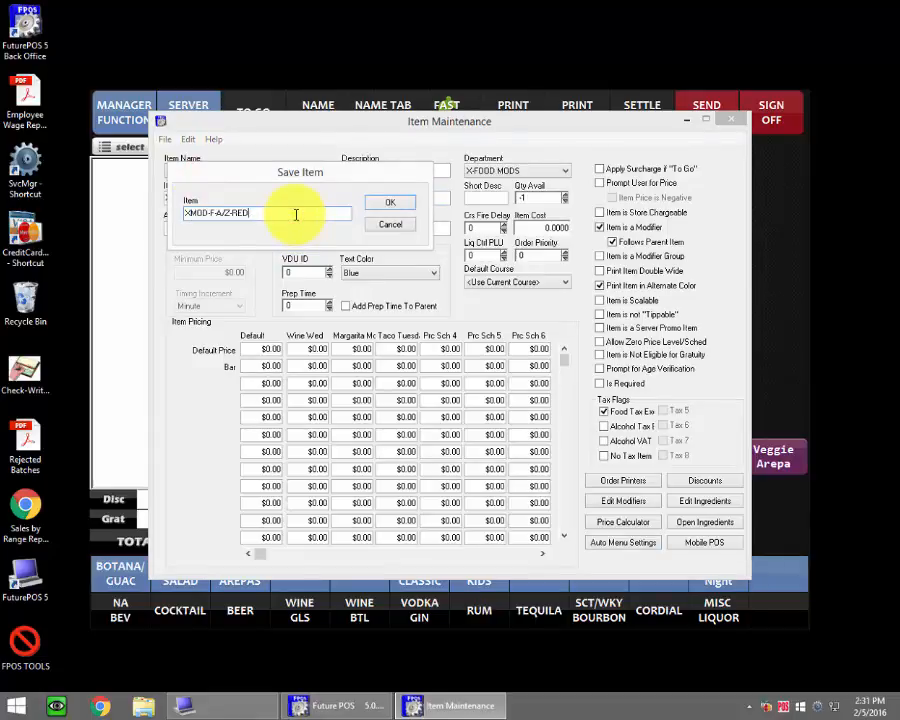
key(BackSpace)
key(BackSpace)
key(BackSpace)
text(RED ONION)
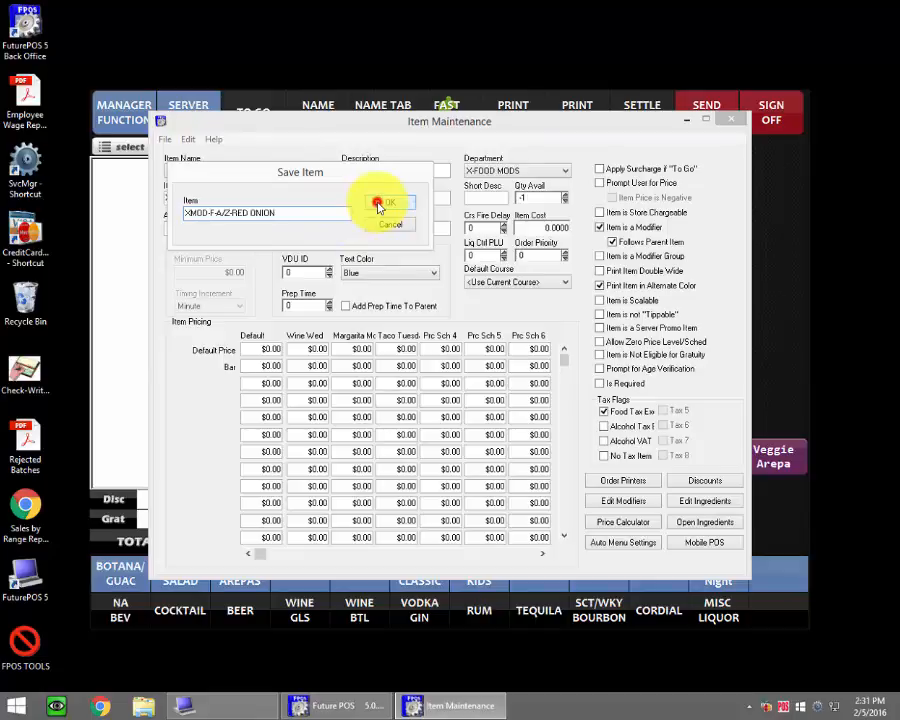
click(378, 204)
click(327, 171)
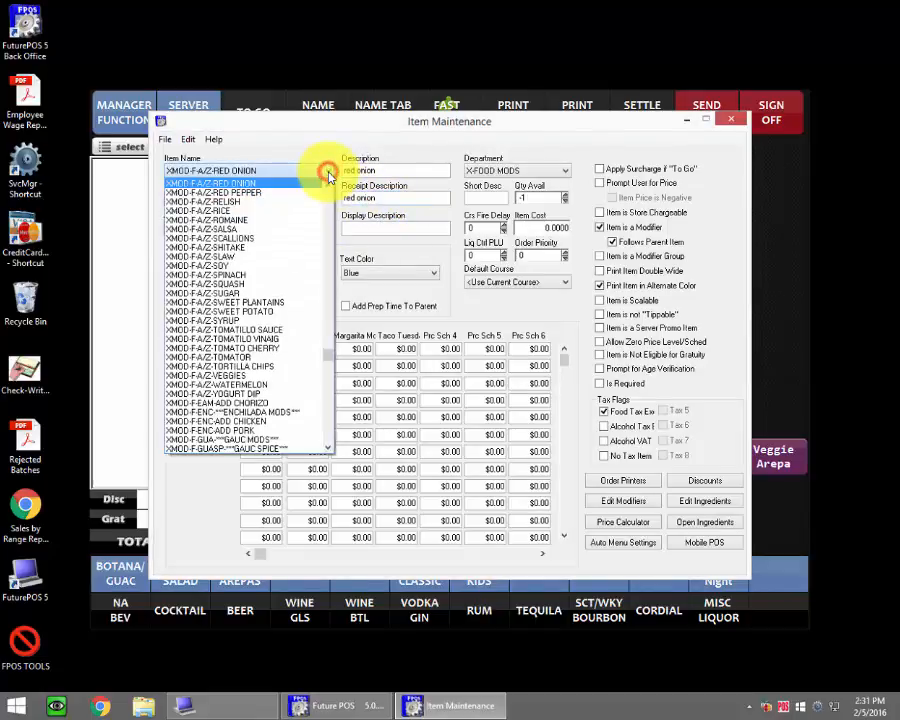
Load the meat temperature modifier group item XMOD-FOD-MTM-***MEAT TEMP MOD** and show its modifier settings
scroll(327, 188, up, 3)
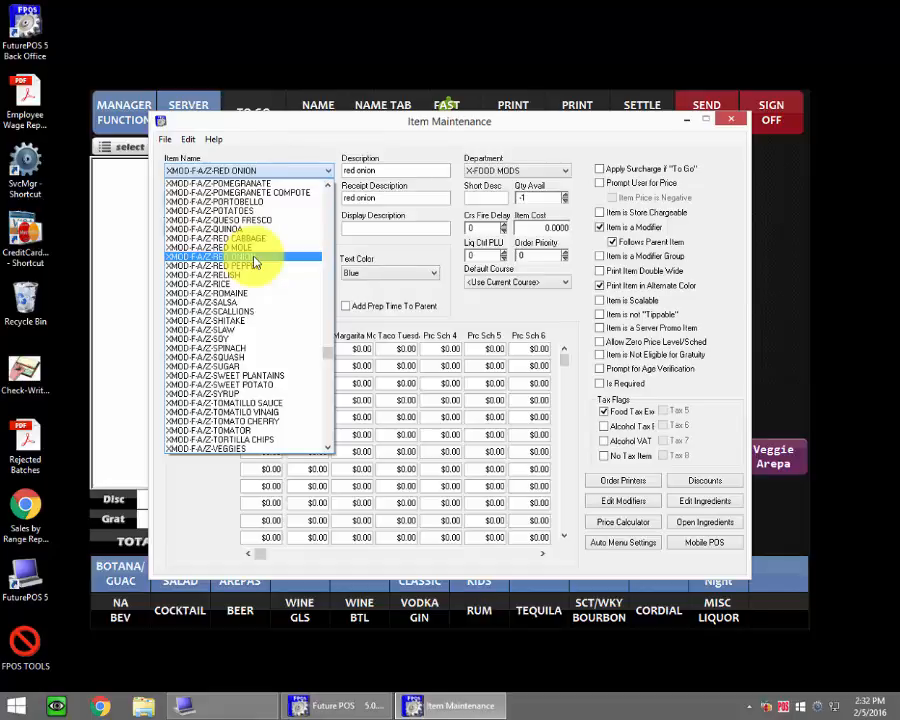
scroll(254, 262, down, 8)
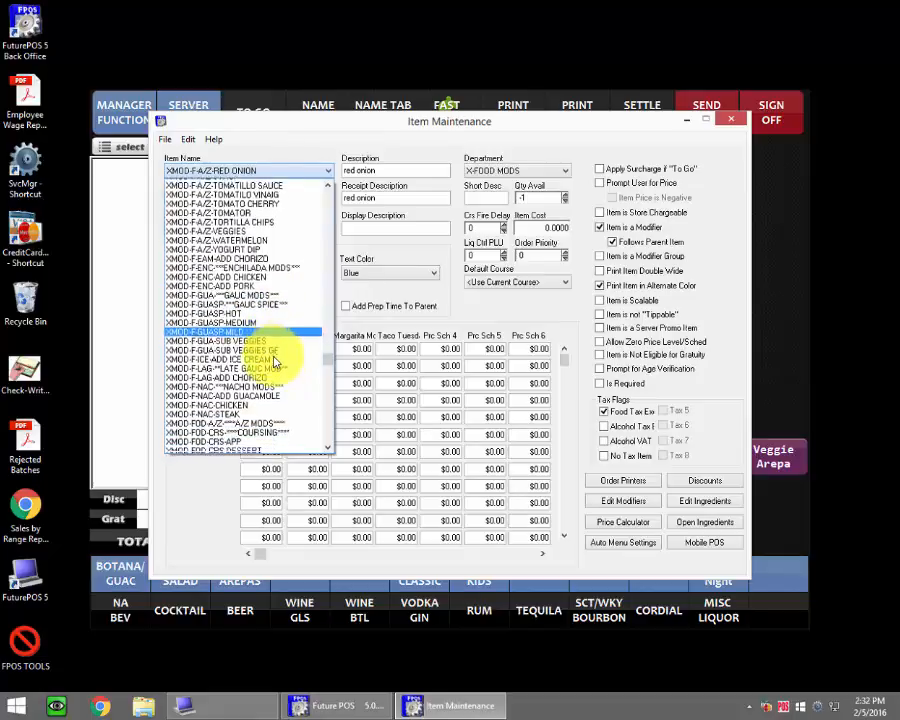
scroll(274, 362, down, 6)
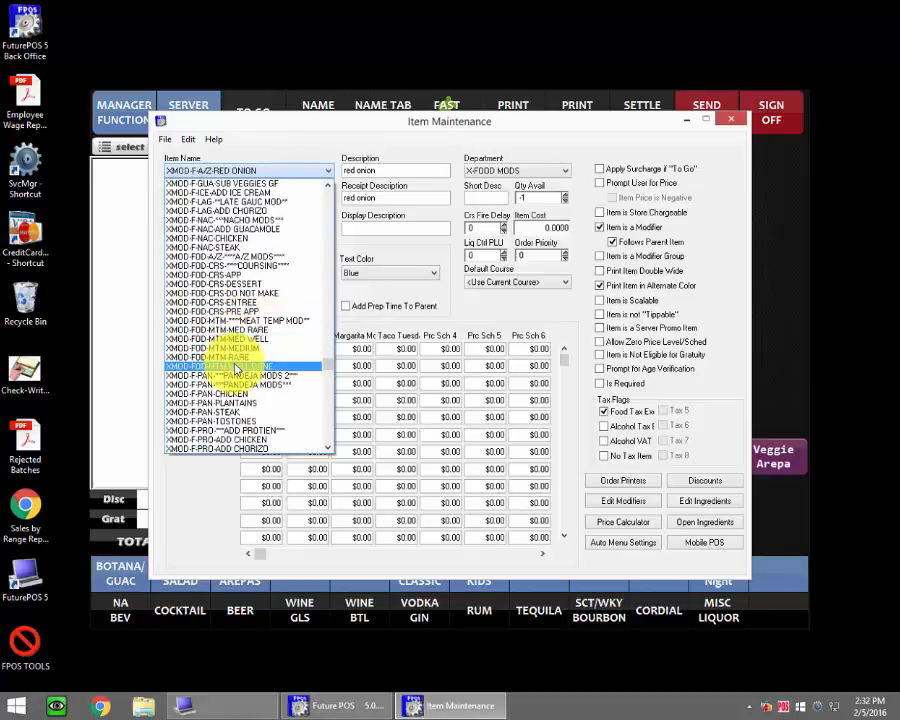
click(265, 321)
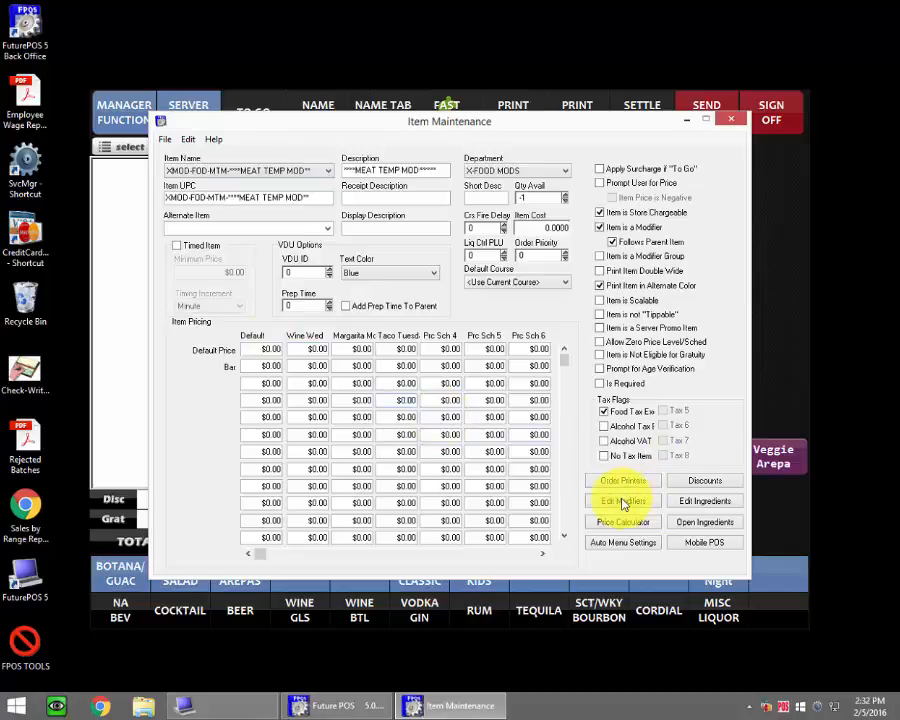
click(623, 502)
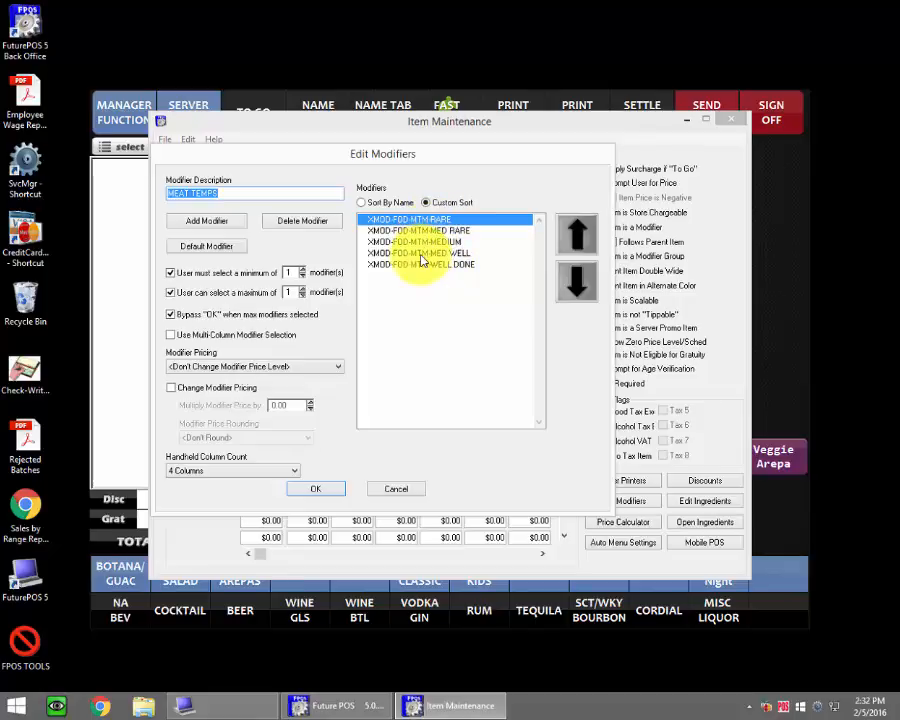
Change the modifier description of the meat temperature group to "Choose Meat Temp"
click(233, 194)
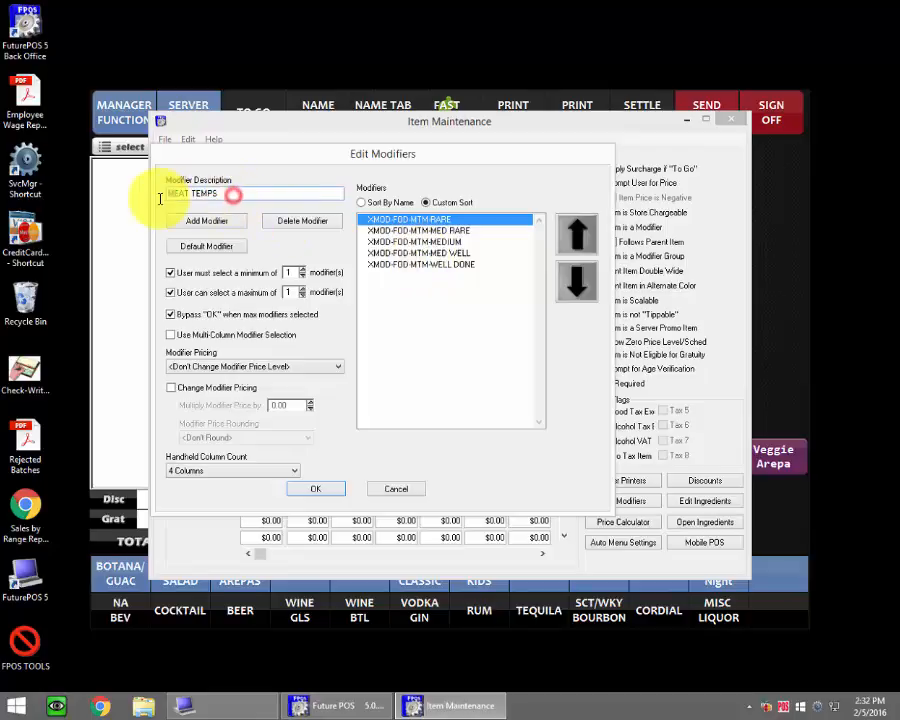
drag(160, 197, 240, 196)
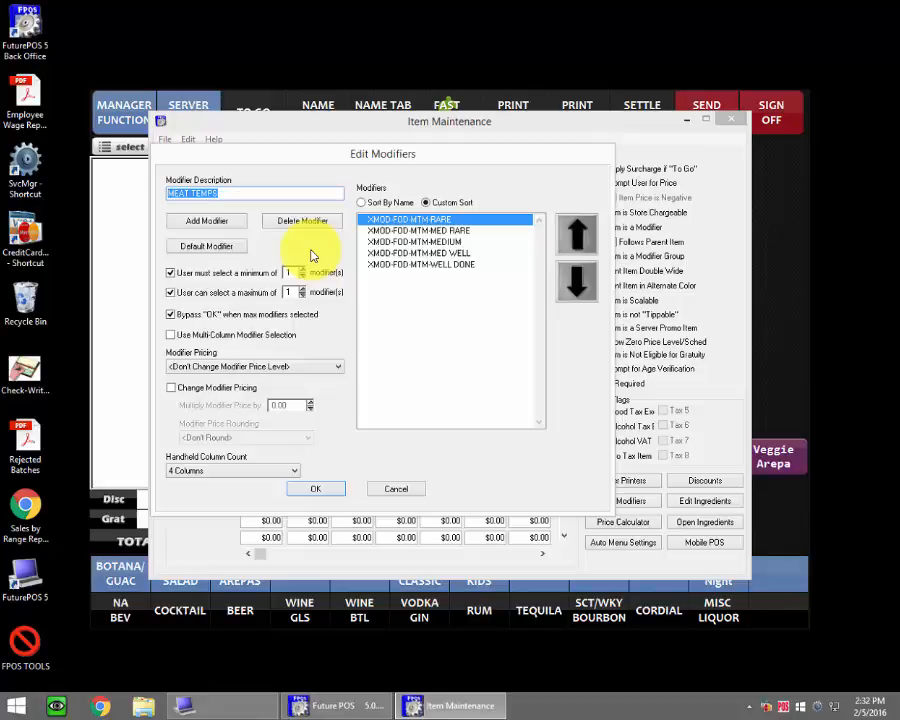
text(Choose Meat Tempp)
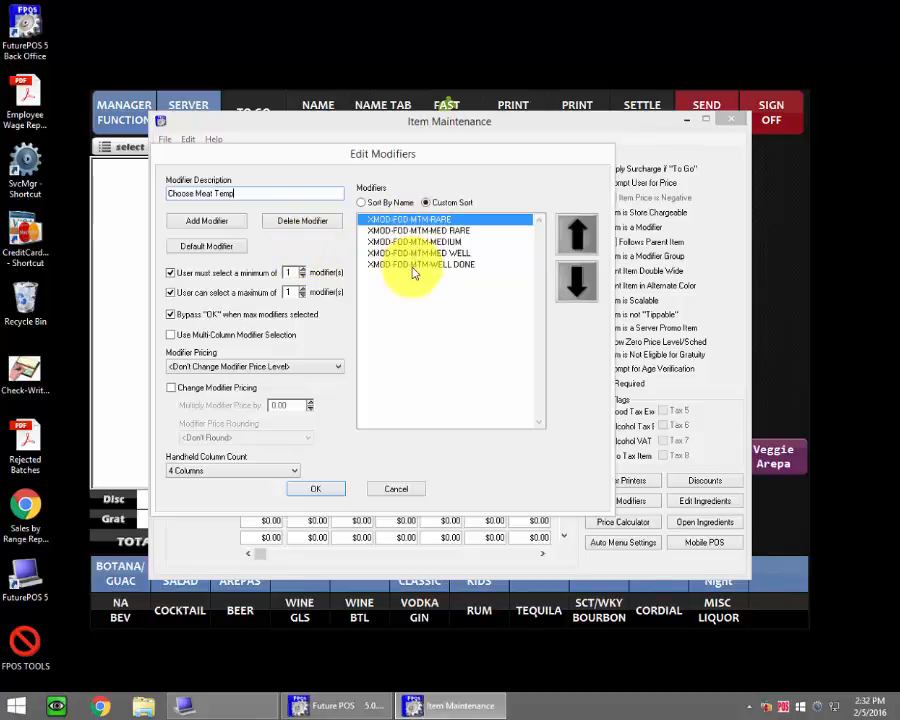
Add XMOD-FOD-MTM-RARE a second time to the group's modifier list and select the added entry
click(221, 223)
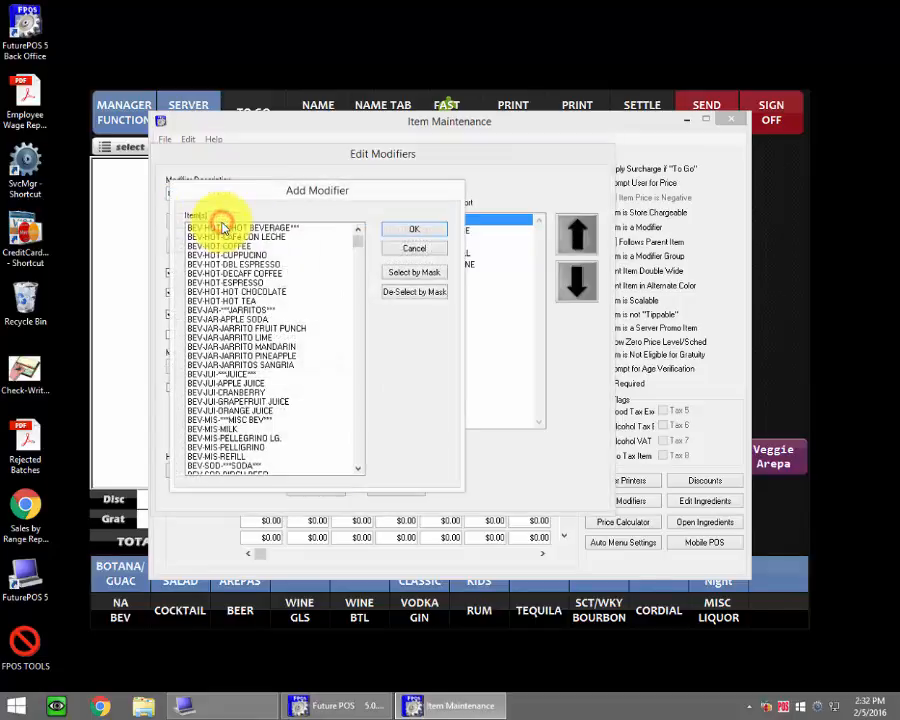
drag(357, 240, 361, 396)
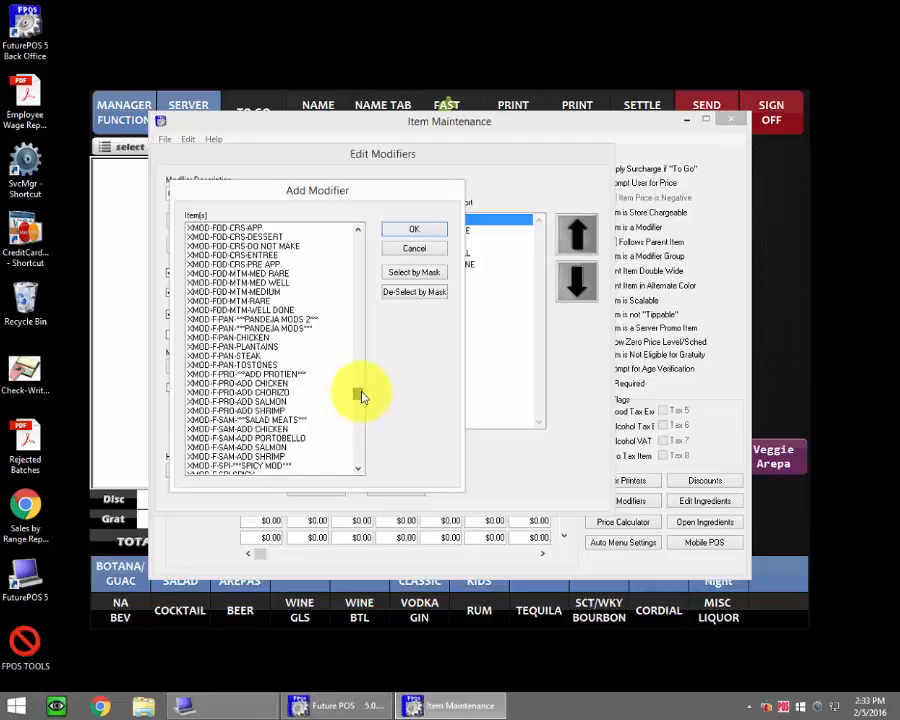
click(413, 230)
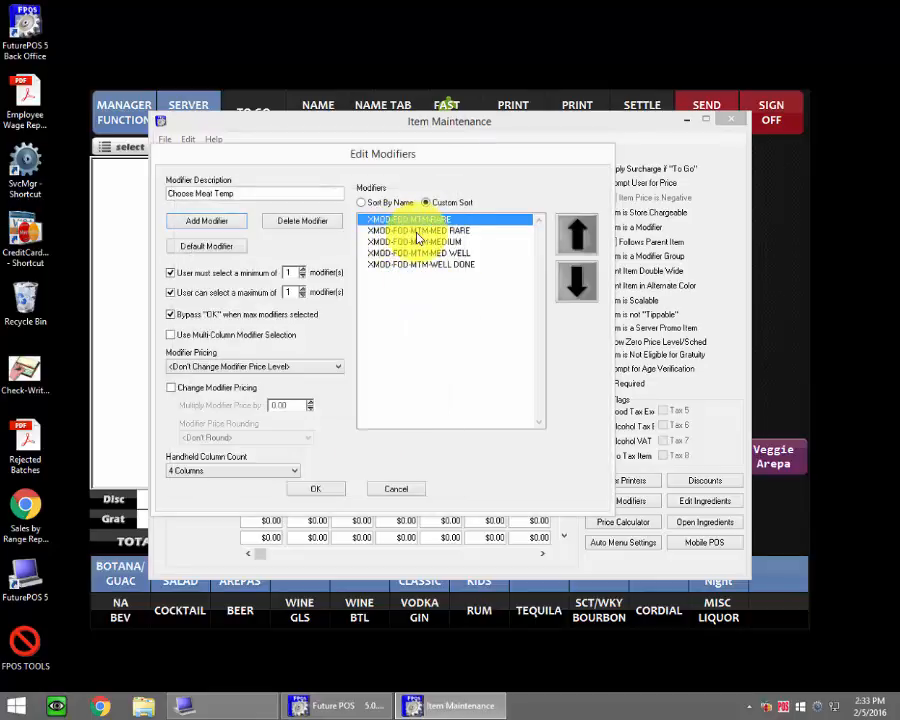
click(231, 221)
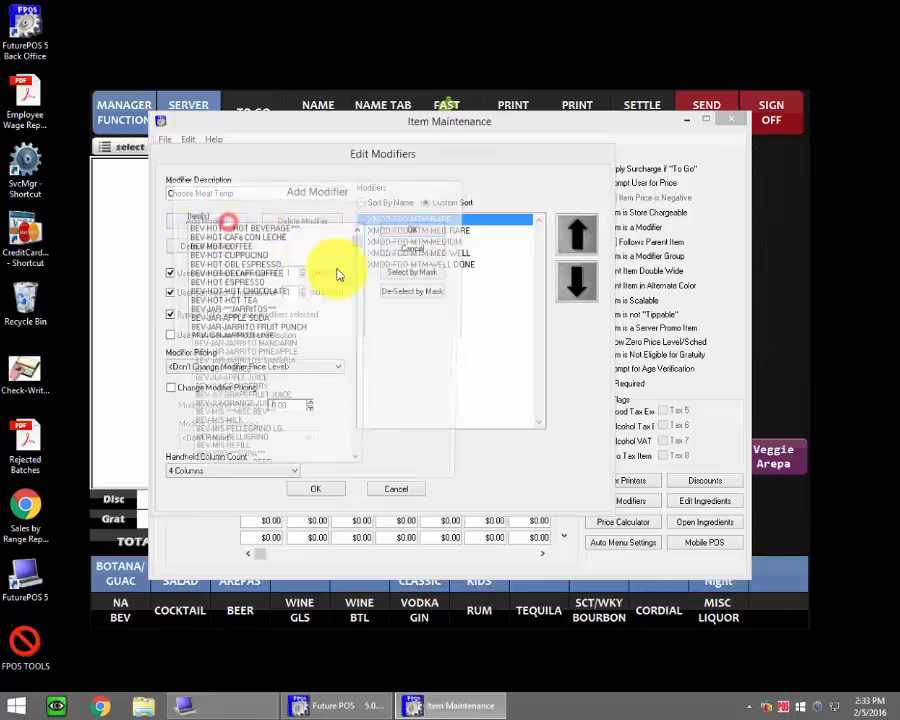
drag(357, 241, 363, 395)
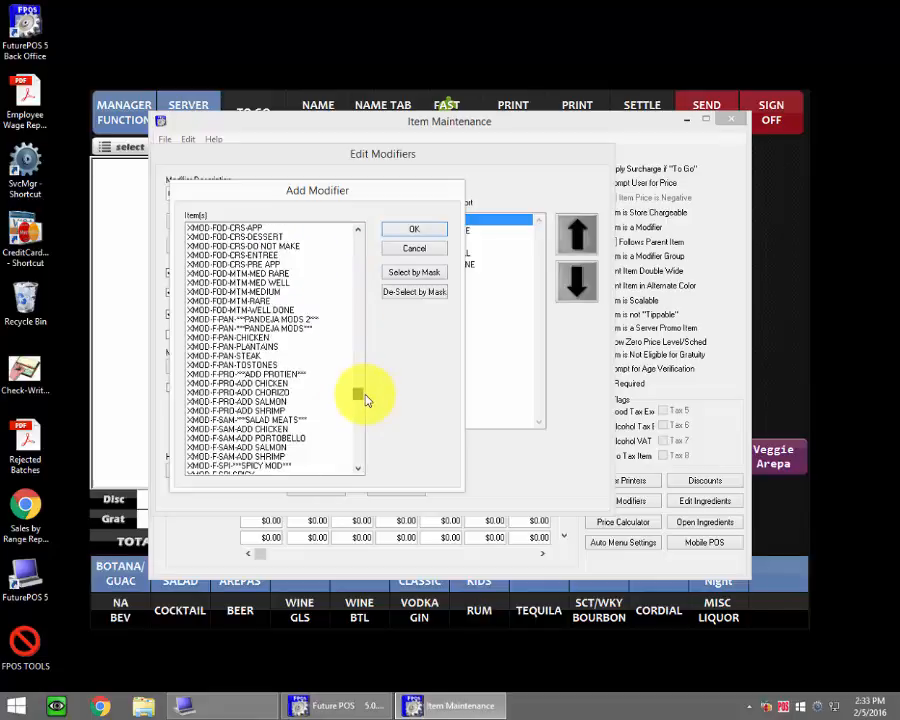
click(258, 300)
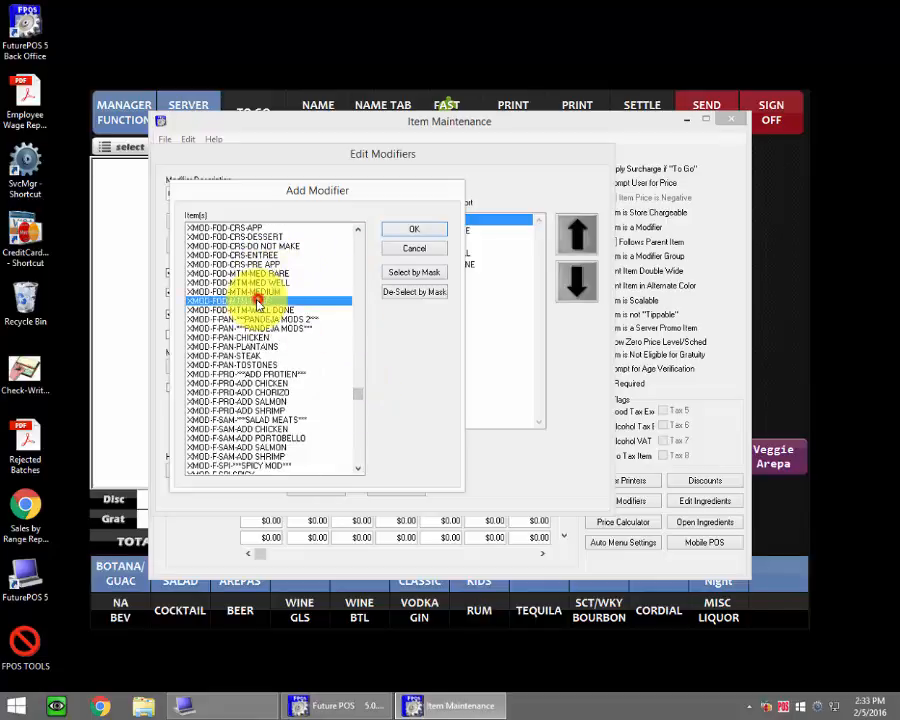
click(423, 229)
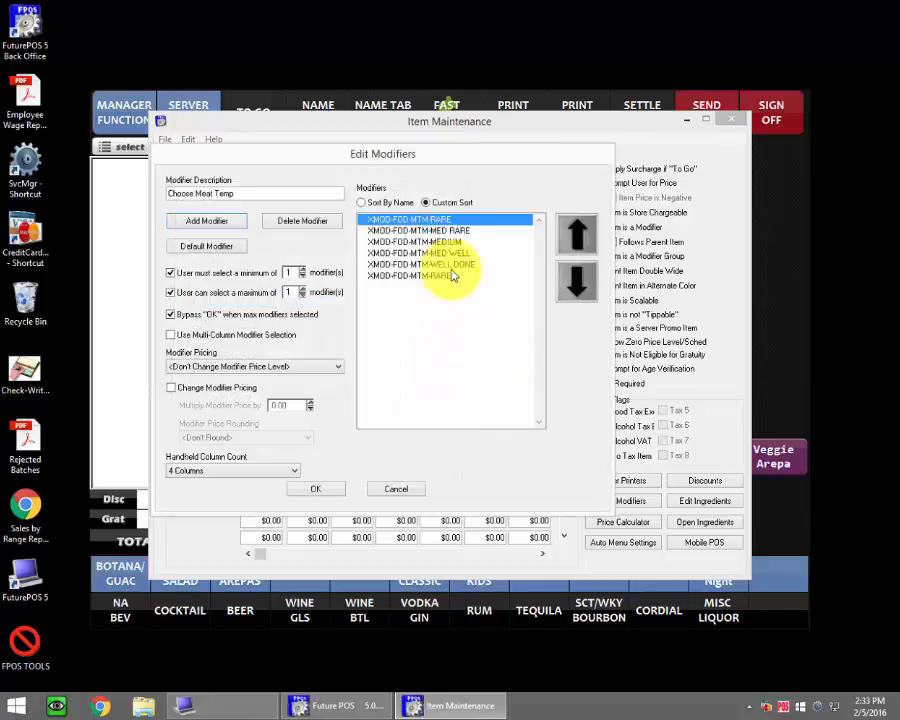
click(430, 280)
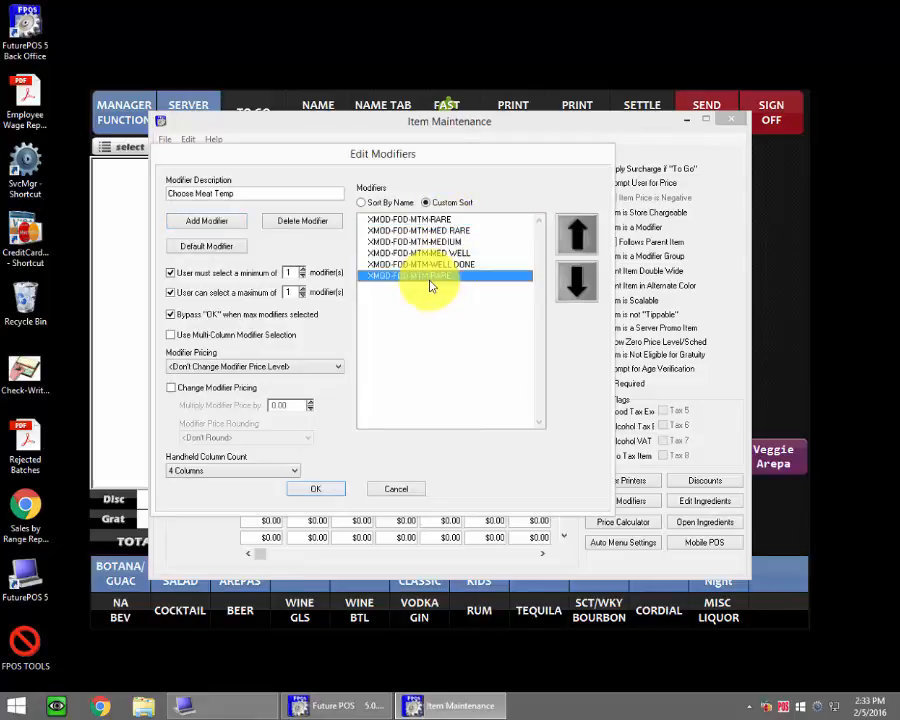
Sort the modifiers by name, then use custom sorting to order them rare, med rare, medium, med well, well done
click(362, 202)
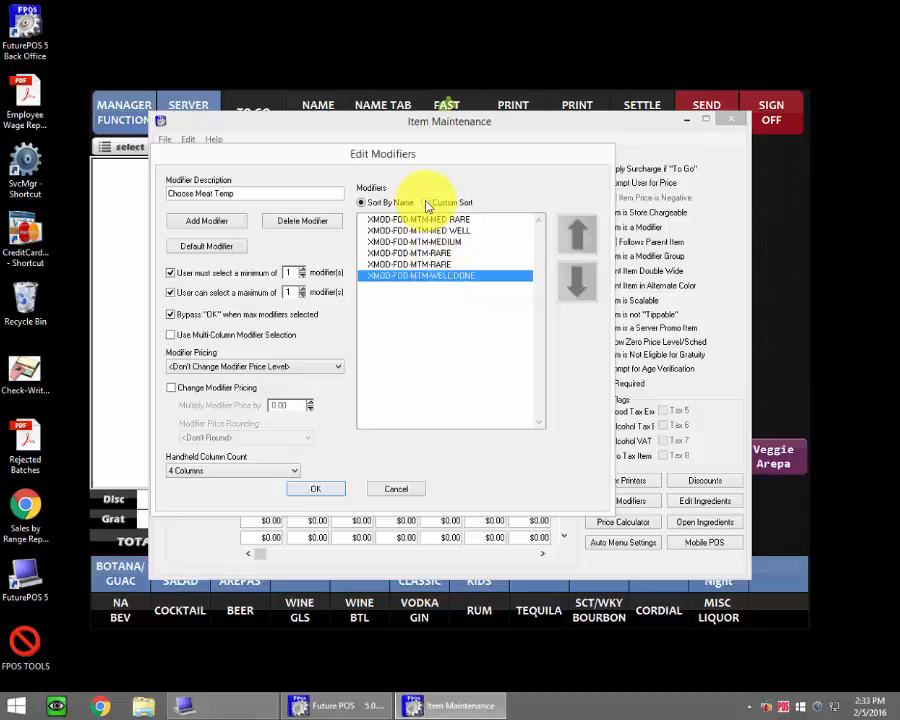
click(426, 202)
click(437, 254)
click(577, 234)
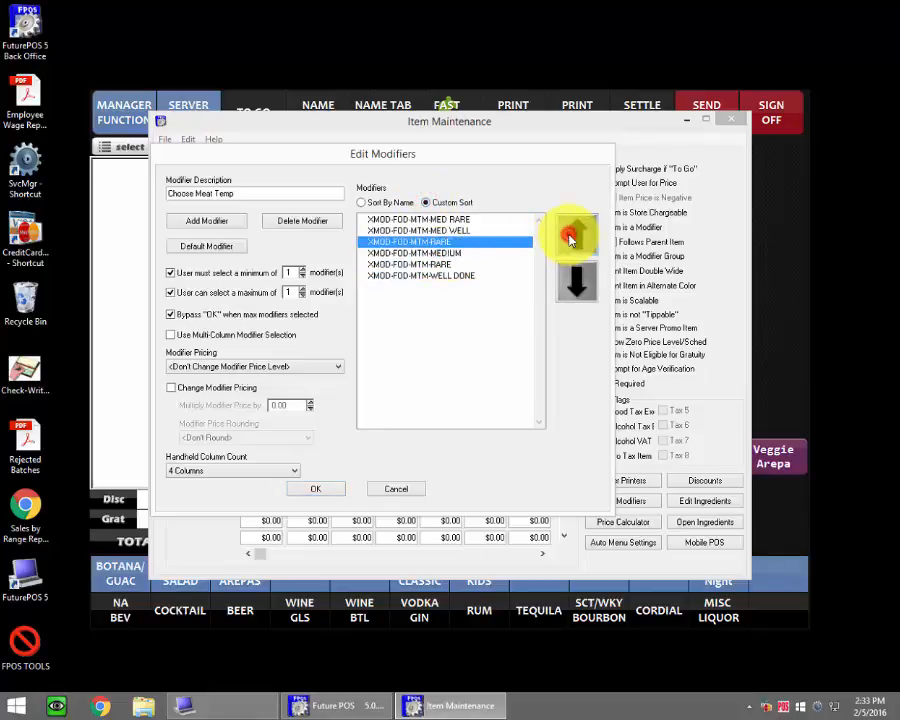
click(577, 234)
click(577, 234)
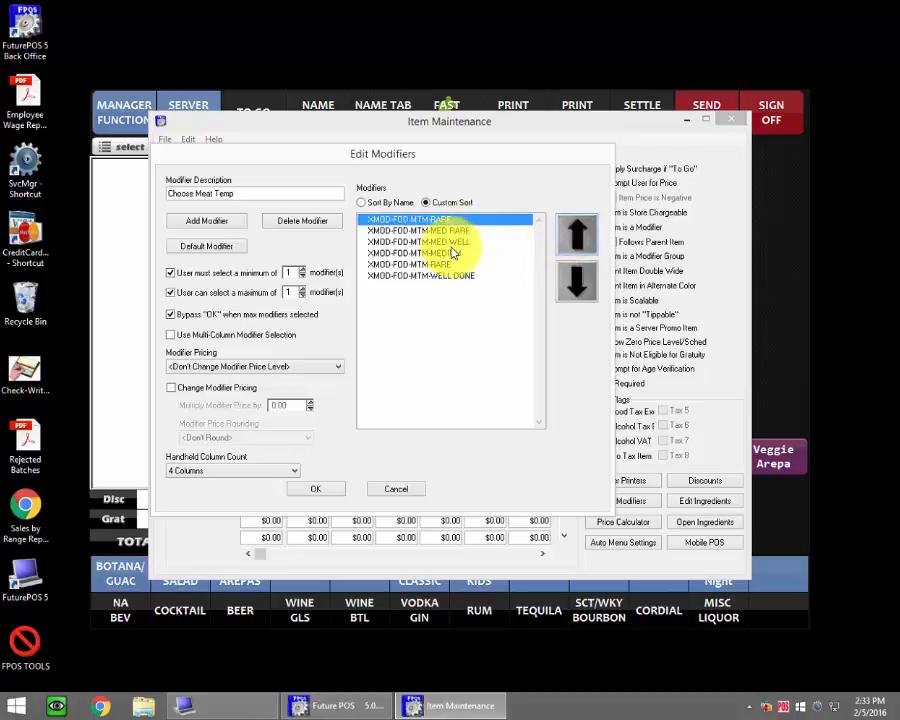
click(457, 253)
click(577, 240)
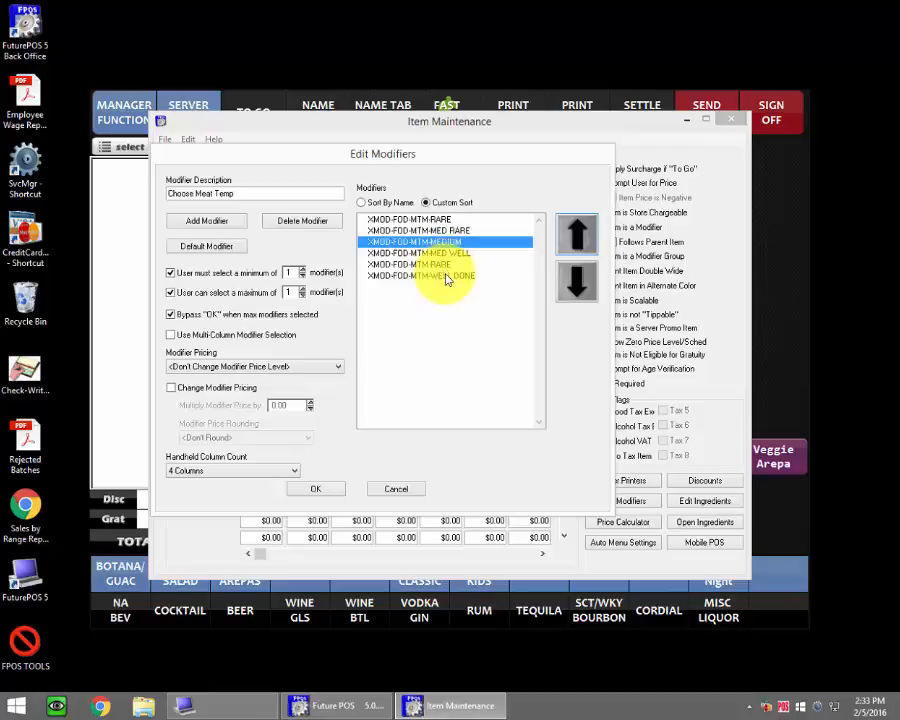
click(444, 275)
click(562, 238)
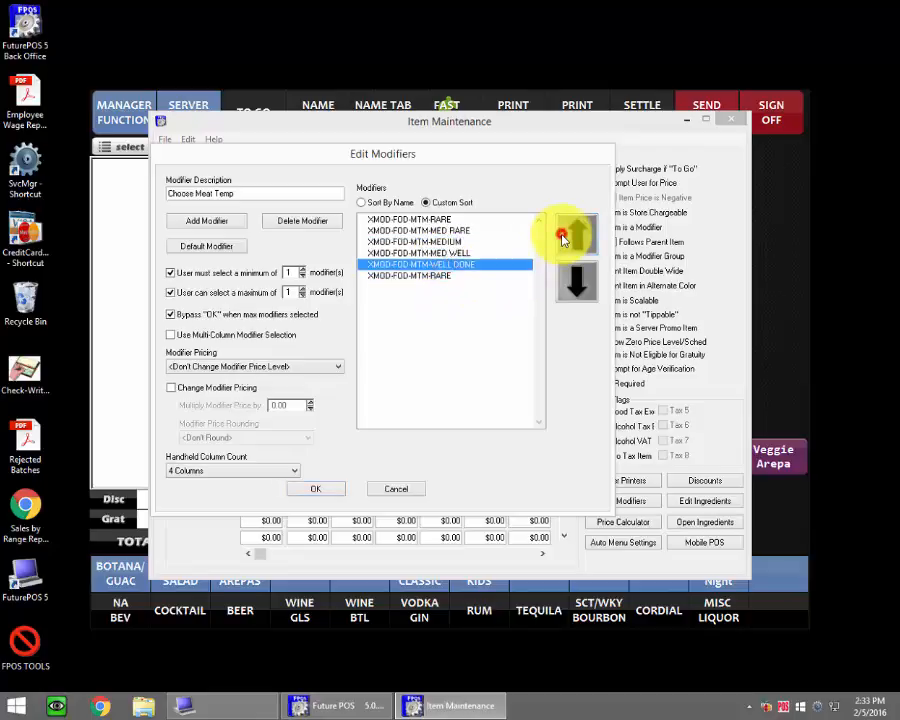
Delete the duplicate XMOD-FOD-MTM-RARE at the end of the modifier list and discard the edits to the modifier settings
click(428, 277)
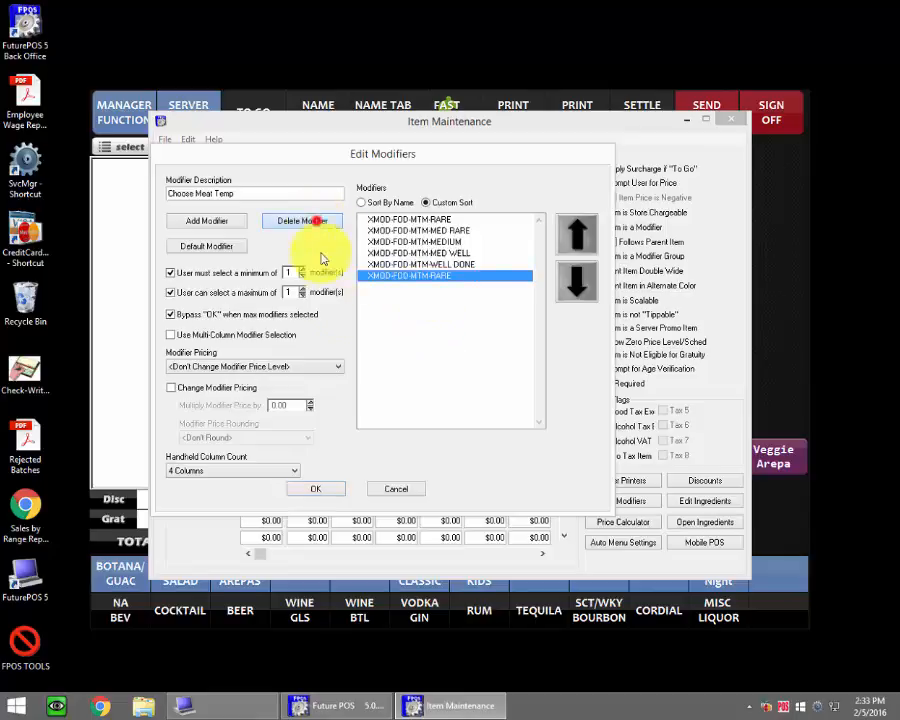
click(316, 221)
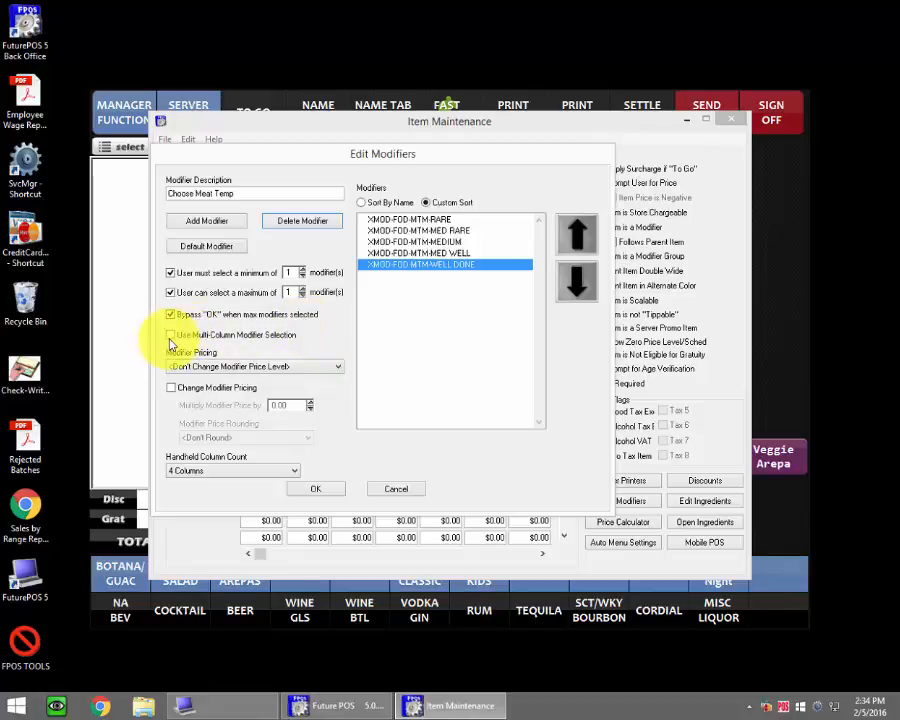
click(403, 490)
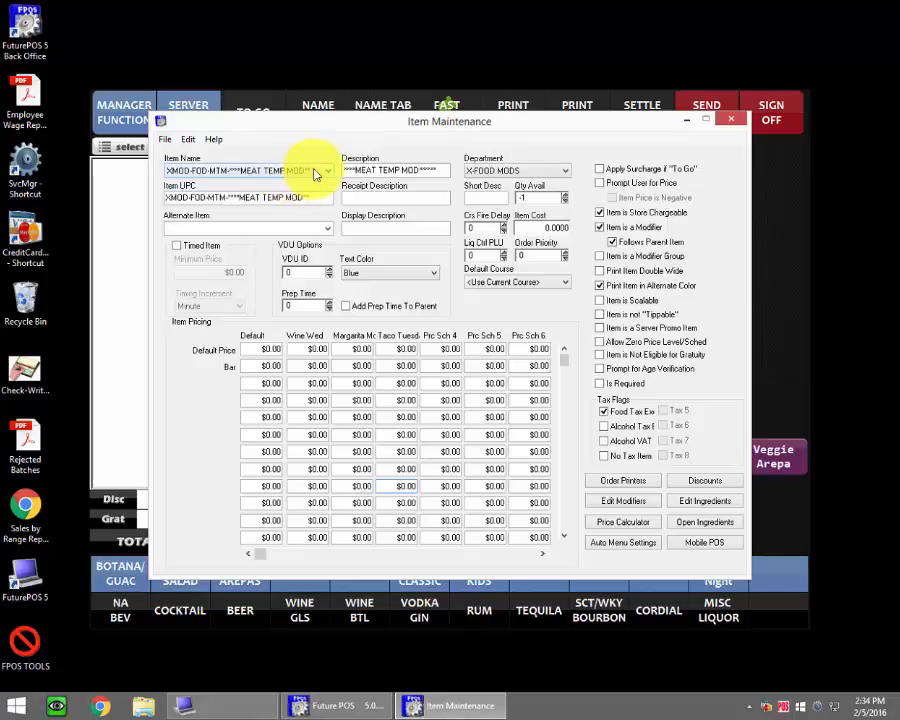
Load the FOD-ENT-HANGER STEAK entree item and show its modifier settings
click(325, 171)
scroll(310, 254, up, 10)
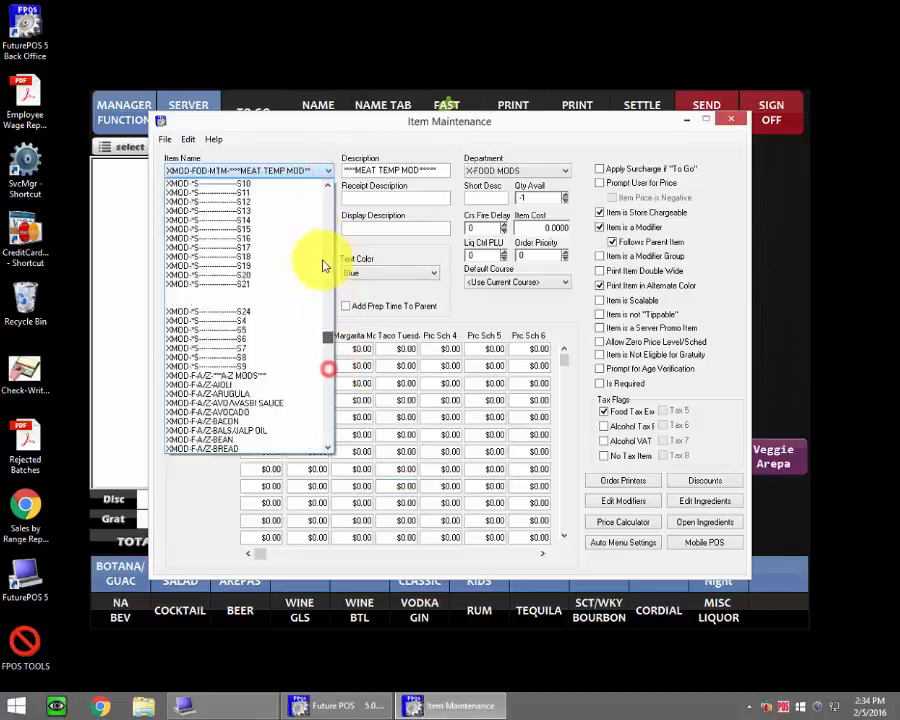
mouse_move(320, 218)
mouse_down()
mouse_move(325, 150)
mouse_move(328, 223)
mouse_up()
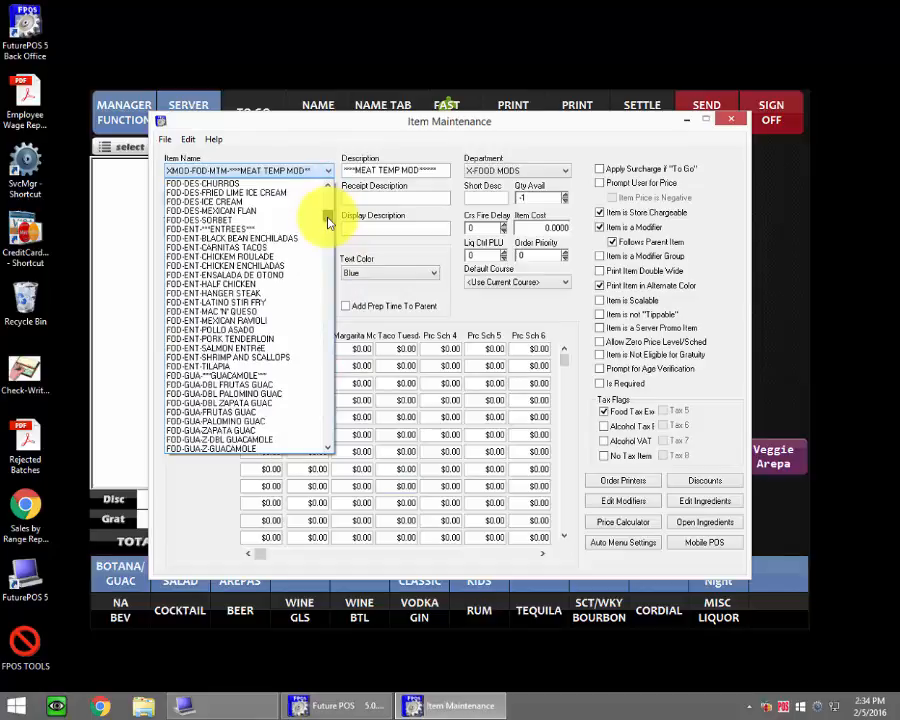
click(229, 294)
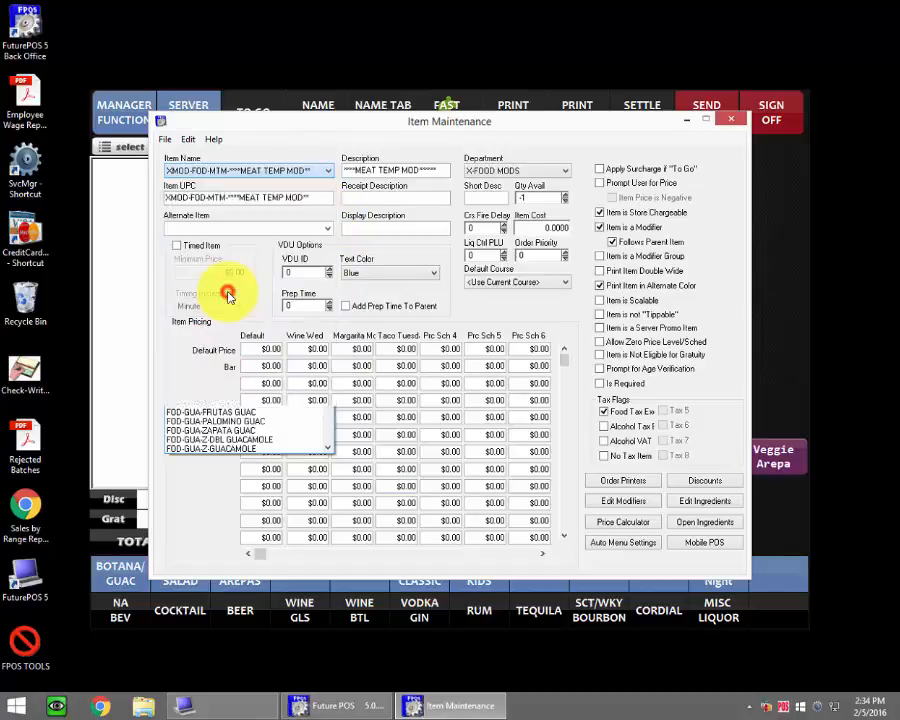
click(623, 501)
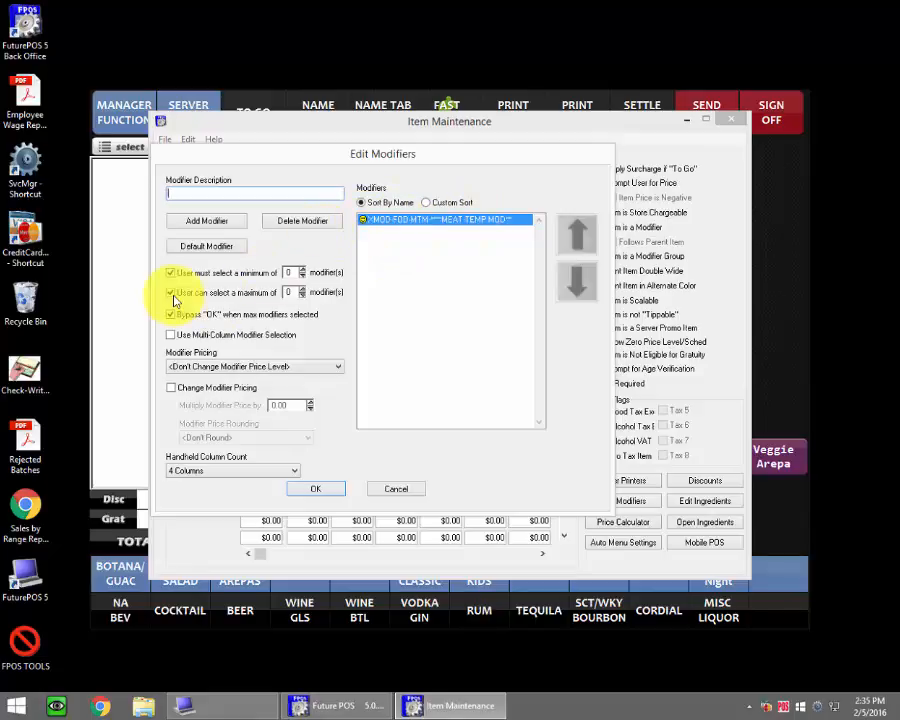
Review the Hanger Steak's default meat temperature modifier and its minimum, maximum and bypass options, then accept the modifier settings
click(369, 227)
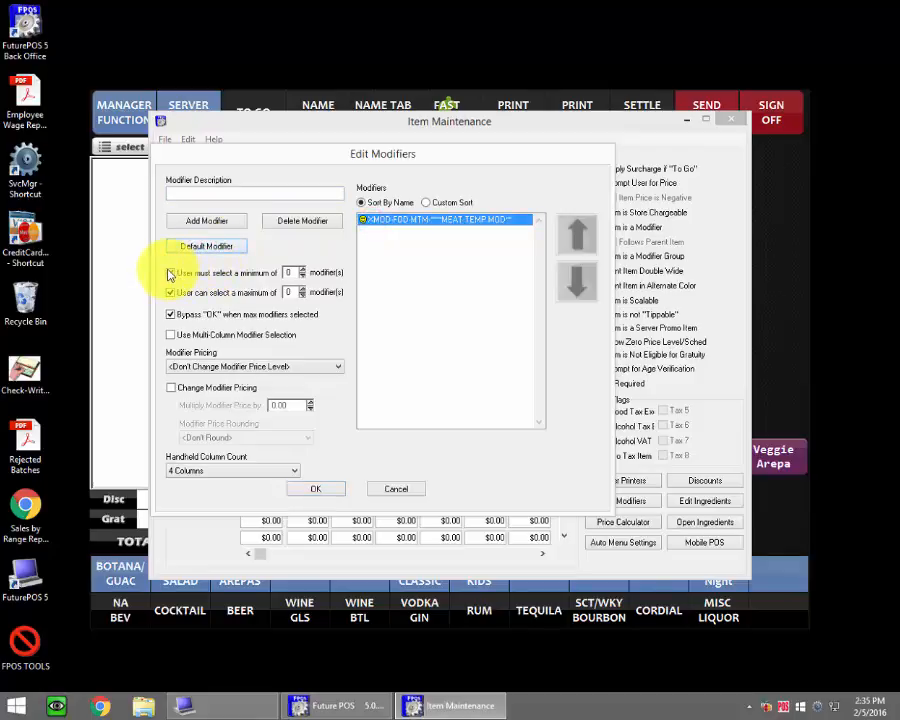
click(170, 273)
click(171, 315)
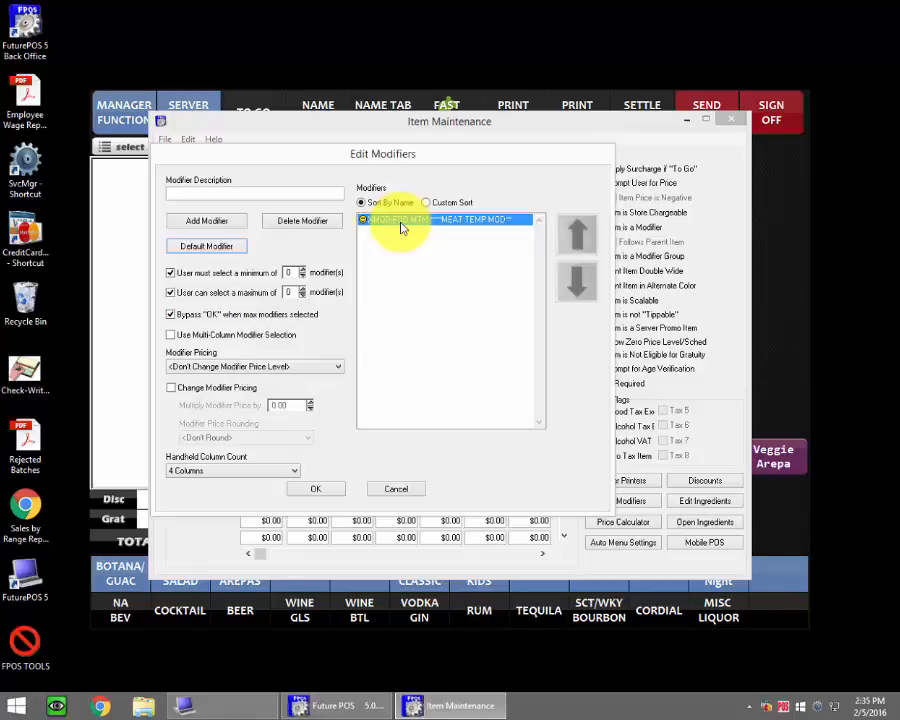
click(318, 489)
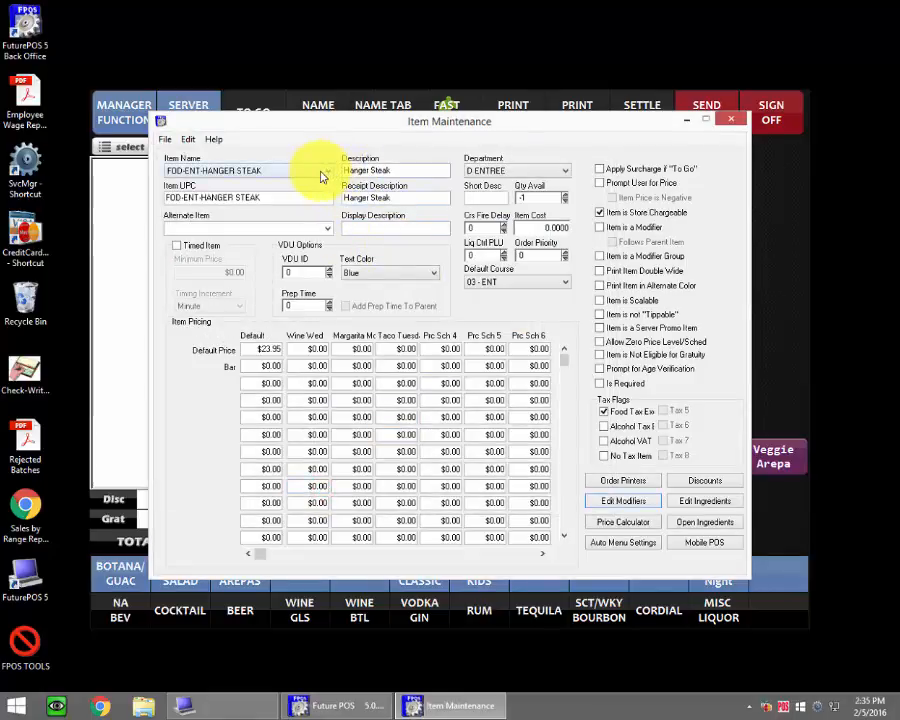
Load the FOD-ENT-LATINO STIR FRY item, check which modifier group is attached, and dismiss its modifier settings
click(320, 171)
click(281, 194)
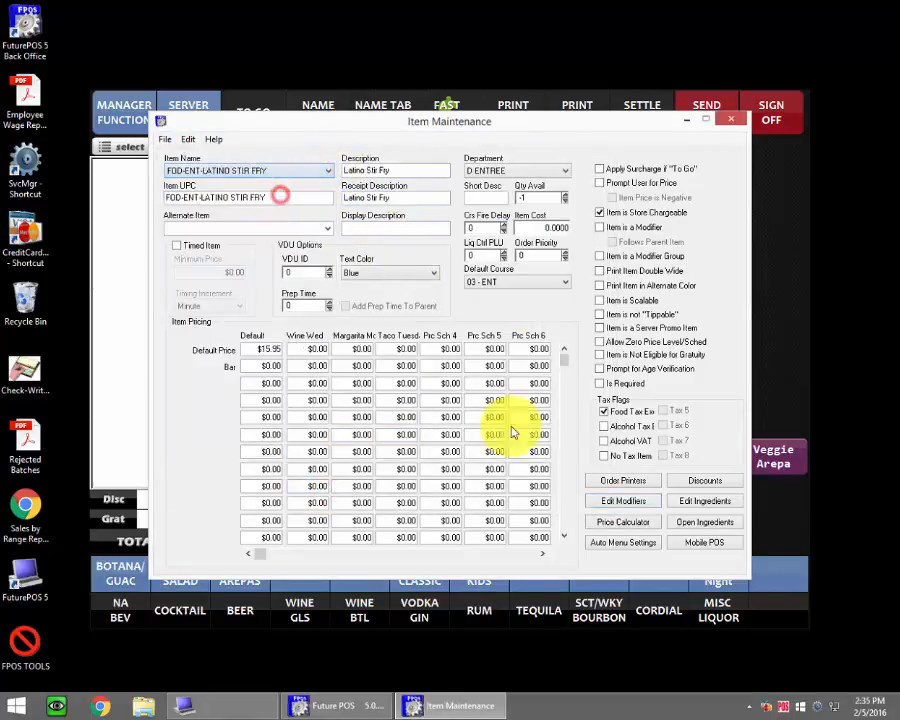
click(640, 503)
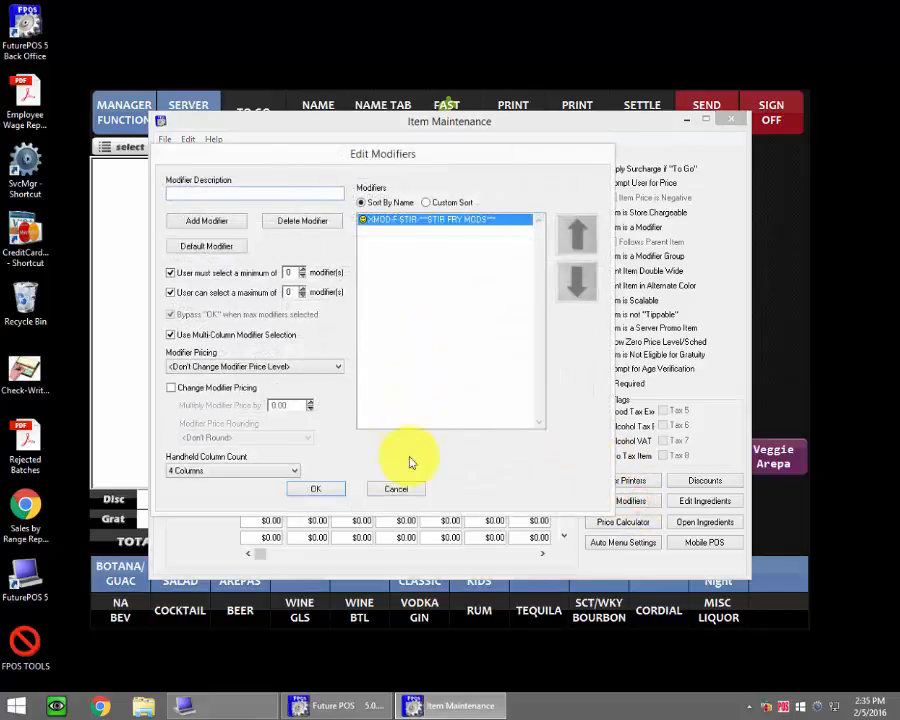
click(397, 489)
Dismiss the Latino Stir Fry modifier settings, load the FOD-ENT-MAC 'N' QUESO item and show its modifier settings
click(312, 176)
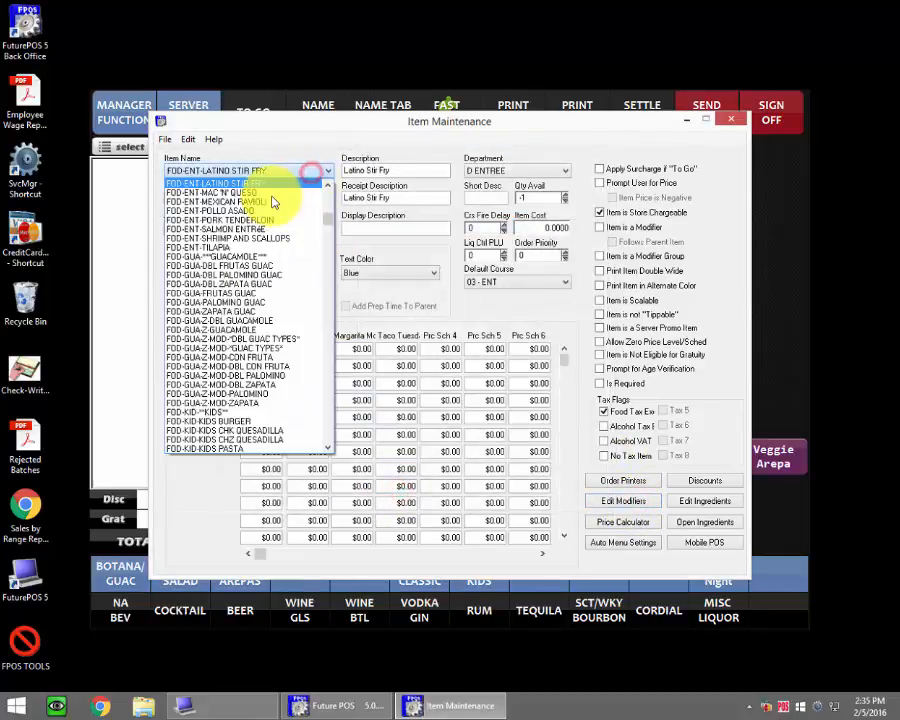
click(271, 194)
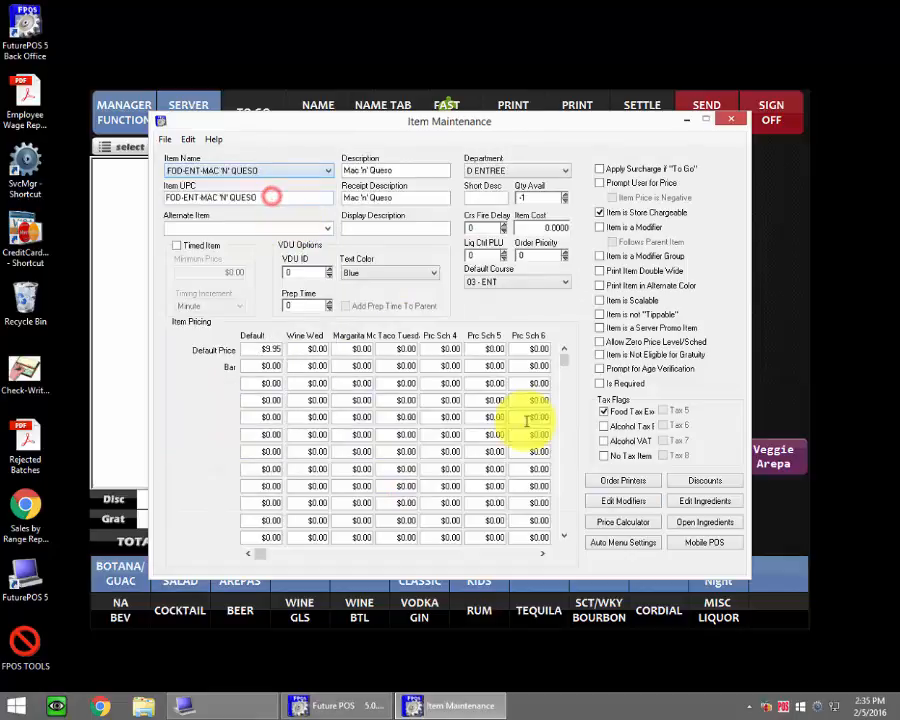
click(630, 502)
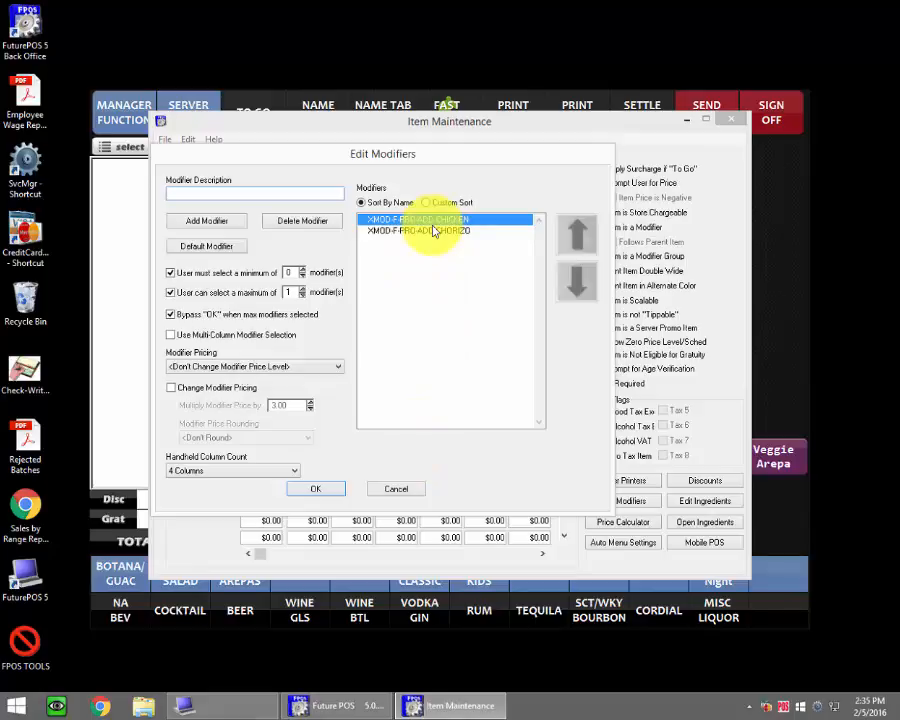
Turn multi-column modifier selection on and back off for Mac 'n' Queso, and accept its modifier settings
click(171, 334)
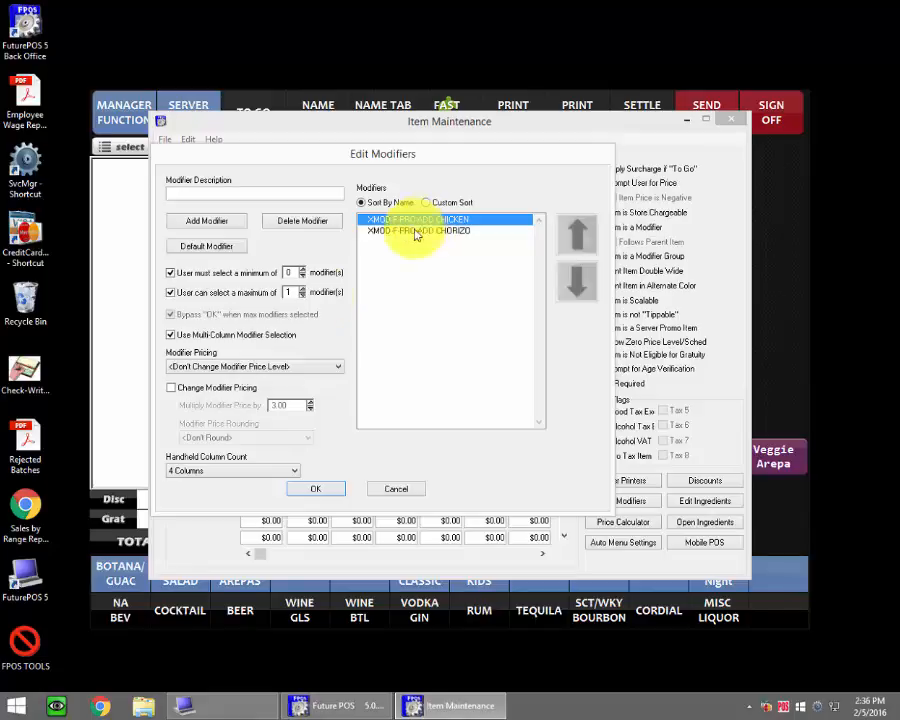
click(171, 334)
click(312, 488)
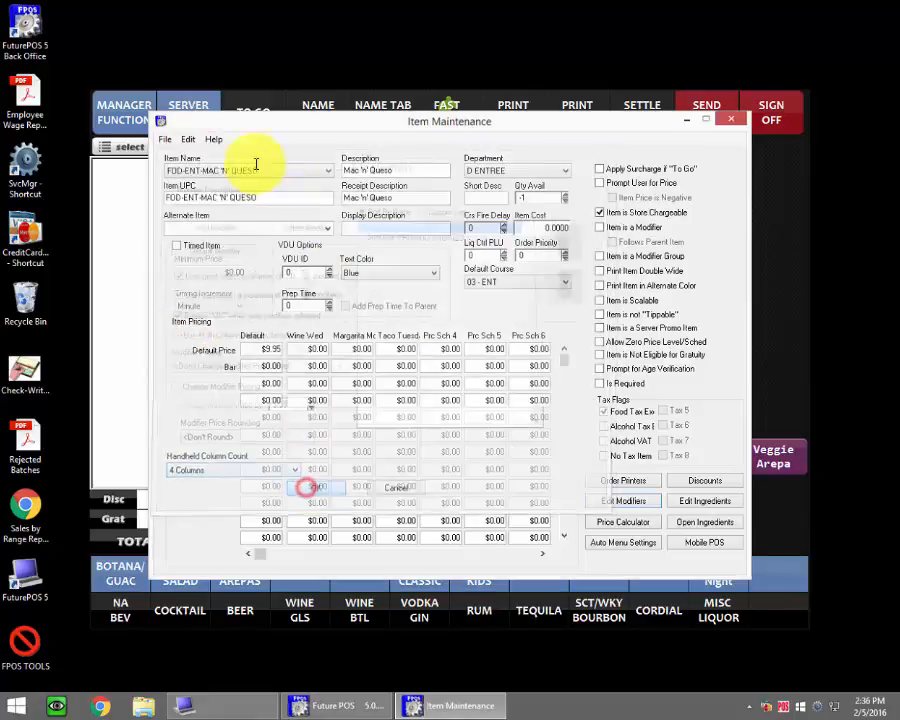
click(167, 140)
click(172, 153)
Close the item list without choosing another item and minimize Item Maintenance to reveal the POS order screen
click(325, 174)
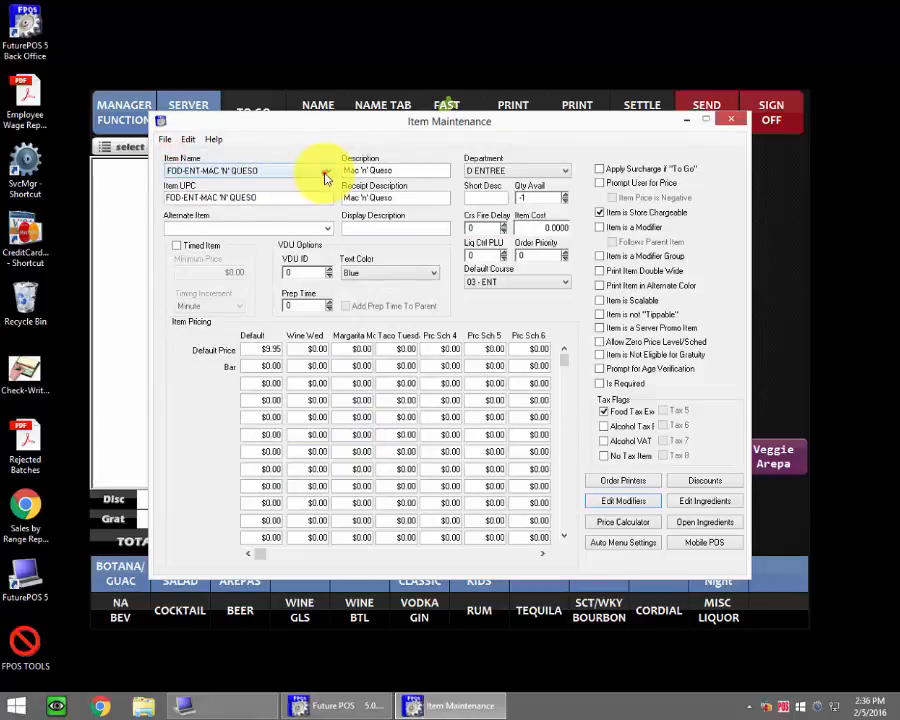
click(325, 174)
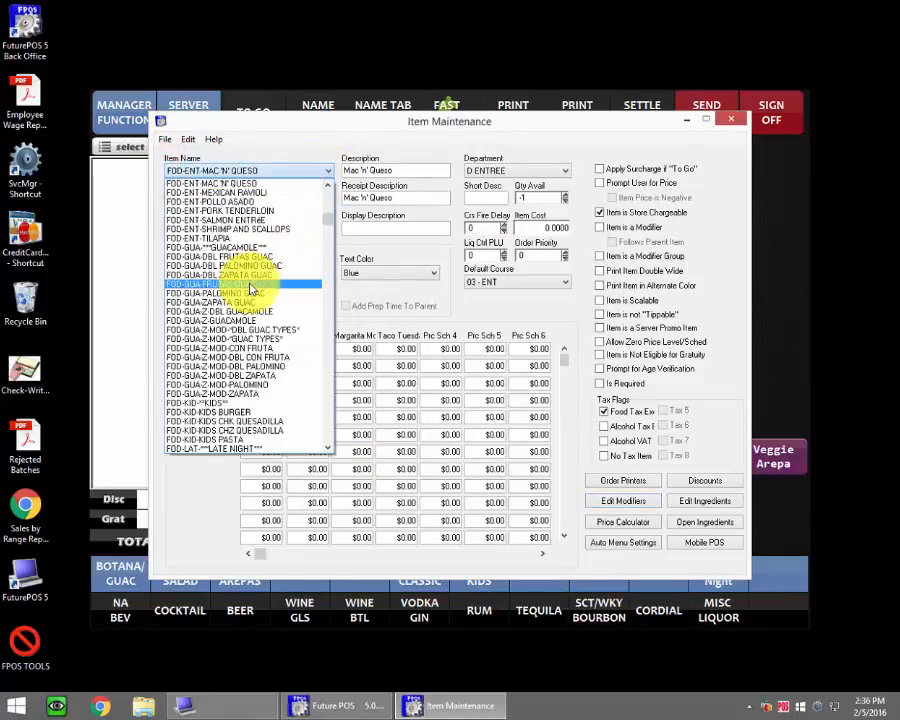
click(685, 124)
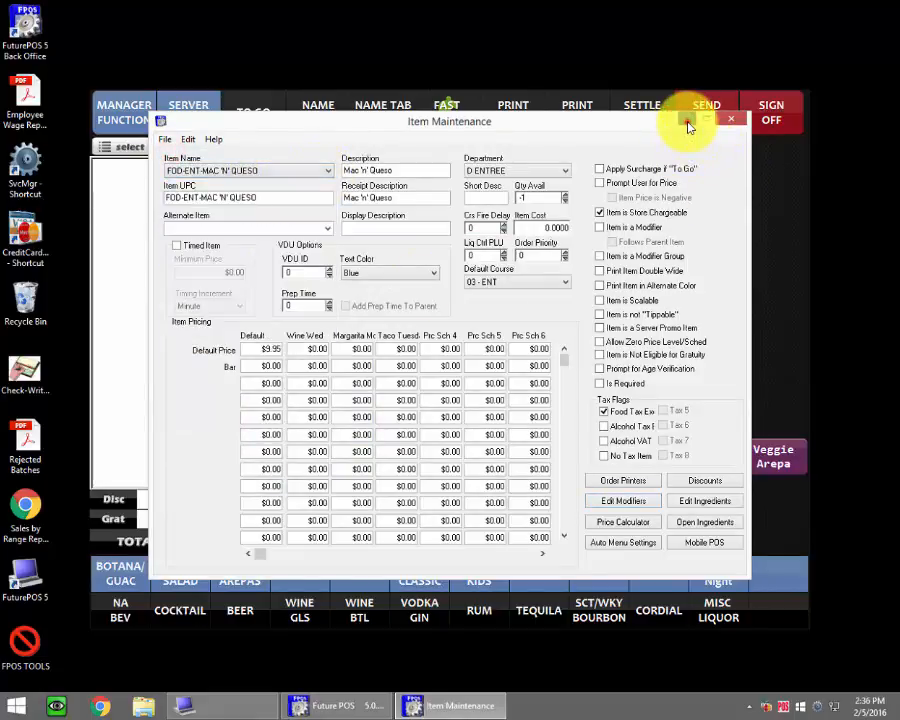
click(687, 122)
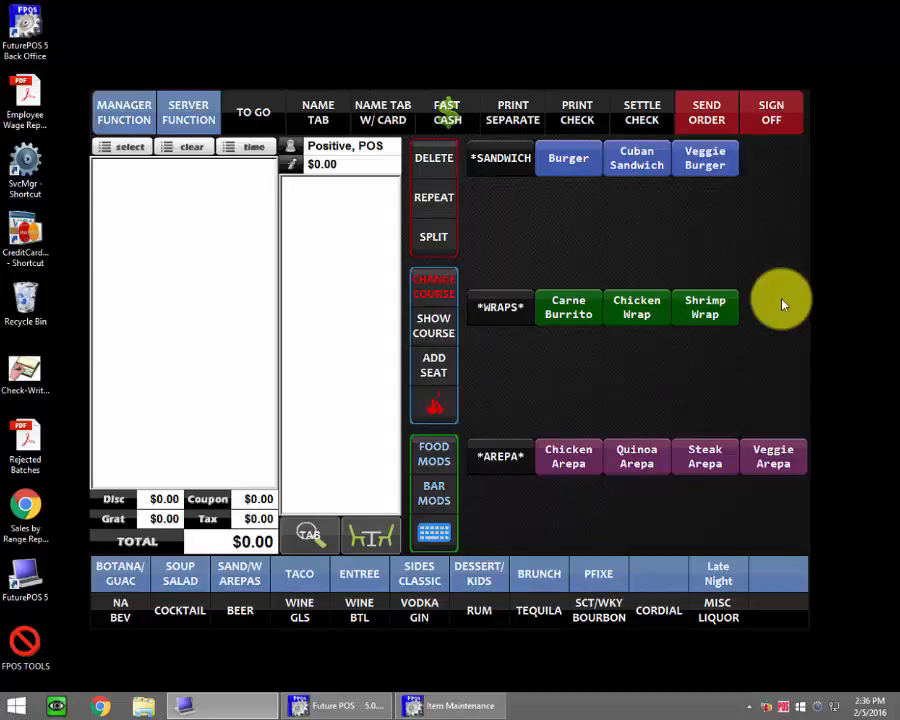
Show the tequila items and try to add Avion Anejo using seat numbers 1 and 3, abandoning the seat entry
click(536, 610)
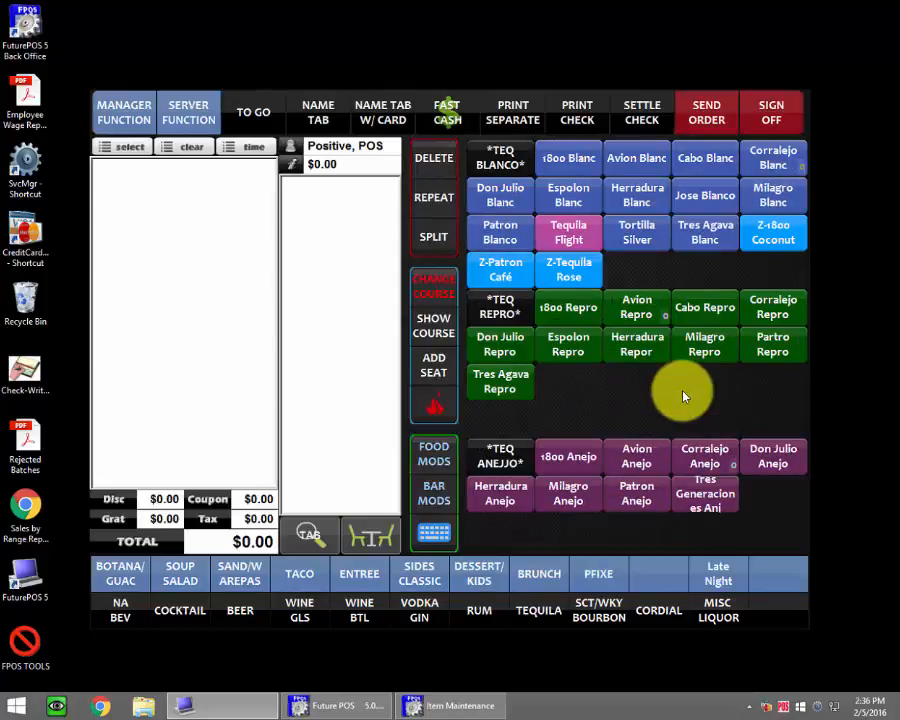
click(644, 460)
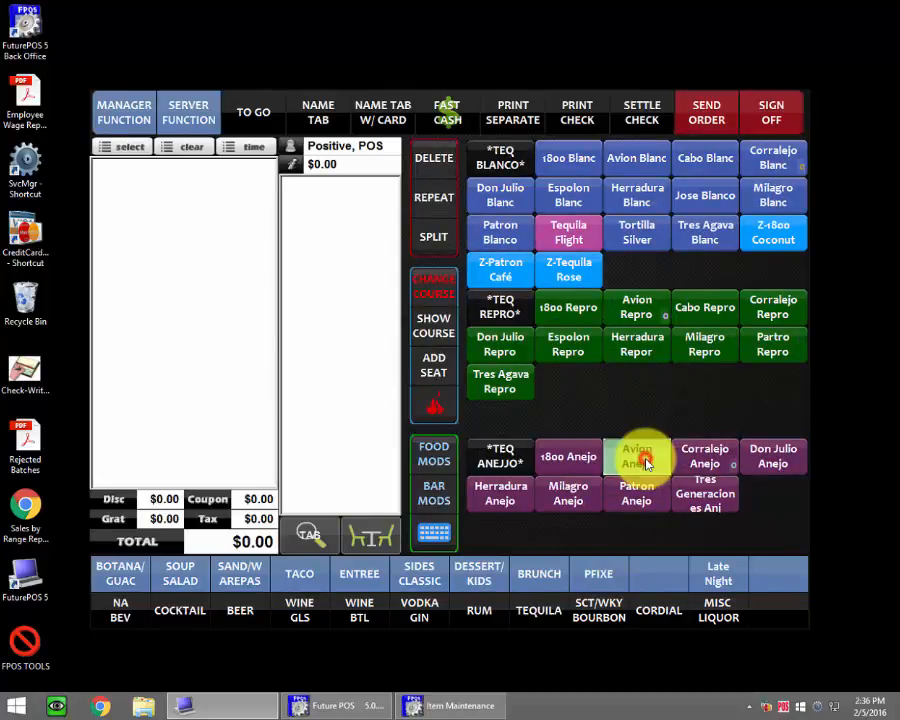
key(1)
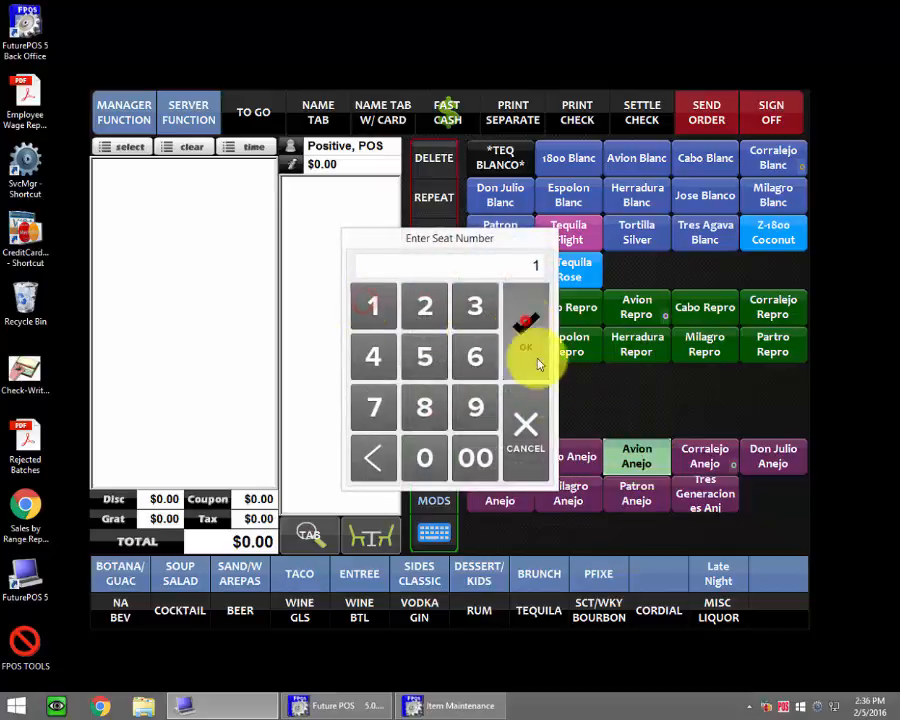
click(530, 342)
click(465, 442)
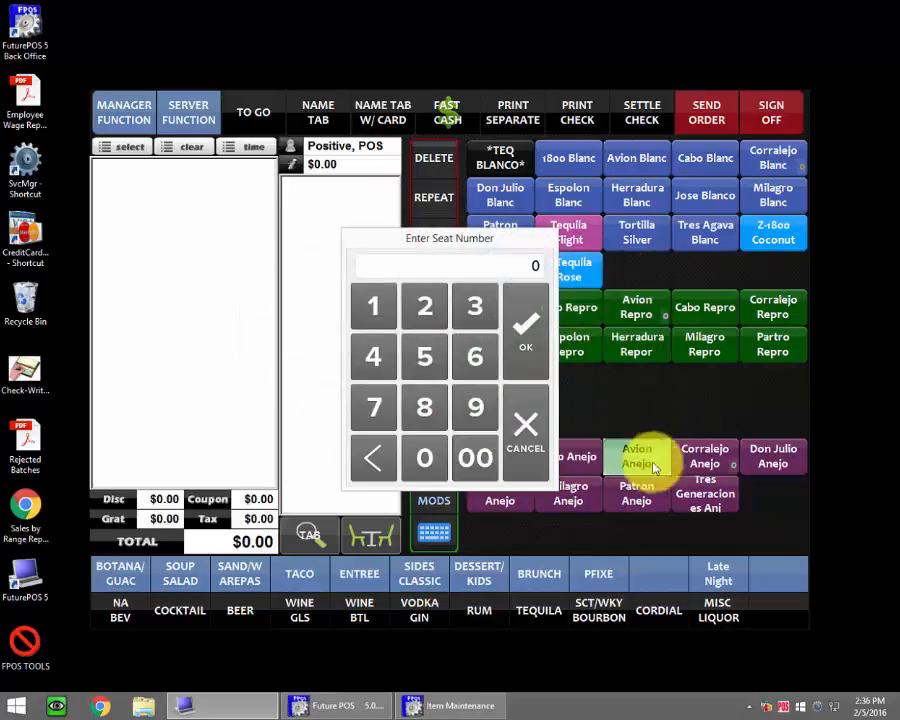
click(476, 310)
click(524, 318)
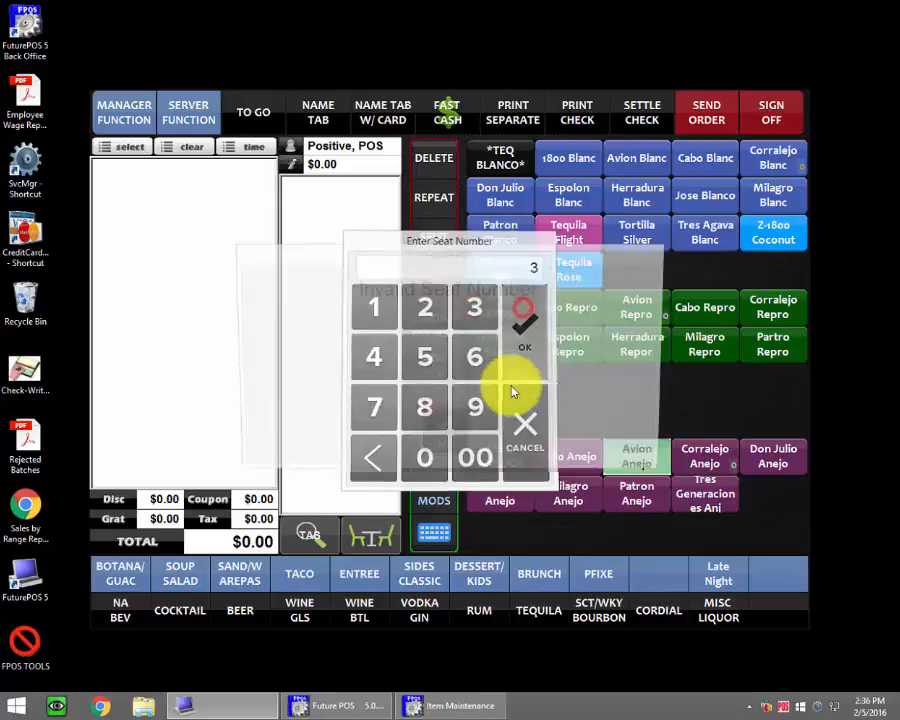
click(453, 437)
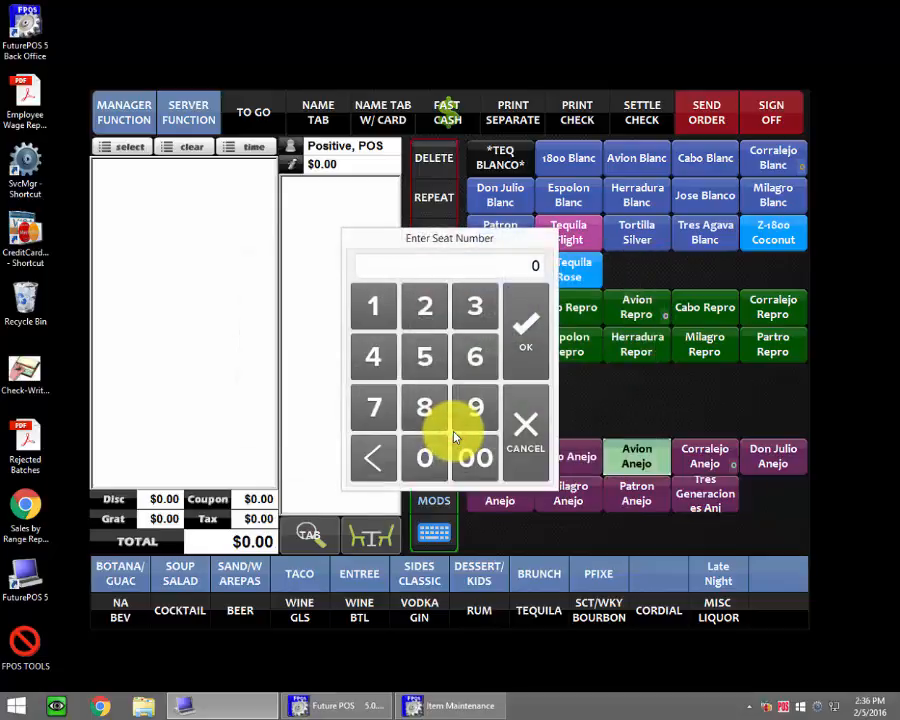
click(530, 320)
click(522, 427)
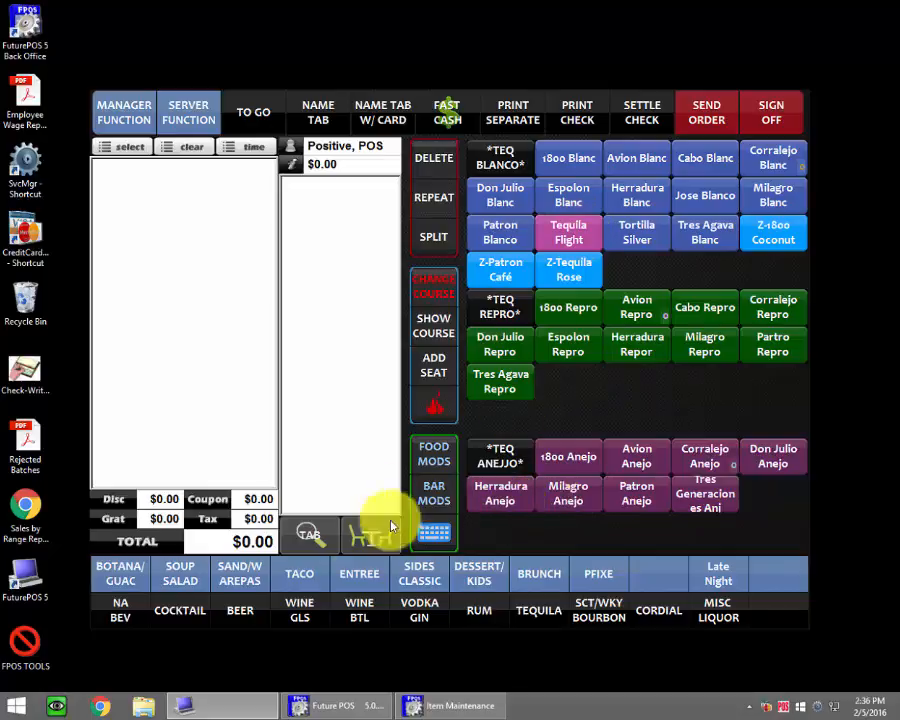
Show the vodka and gin items and try to add Bombay using seat number 10, abandoning the seat entry
click(419, 610)
click(618, 350)
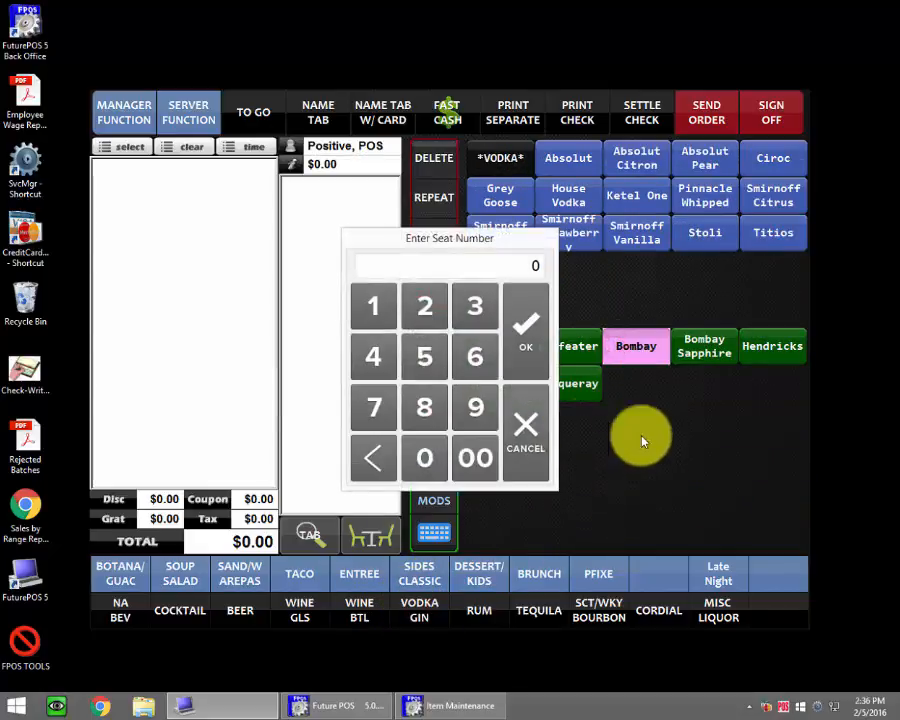
click(524, 316)
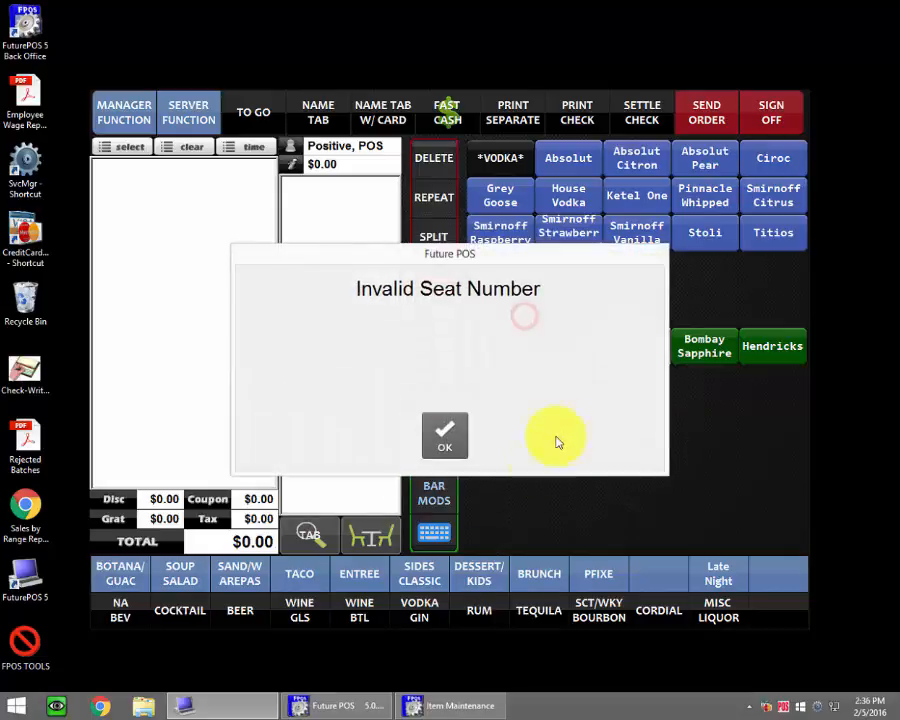
click(446, 437)
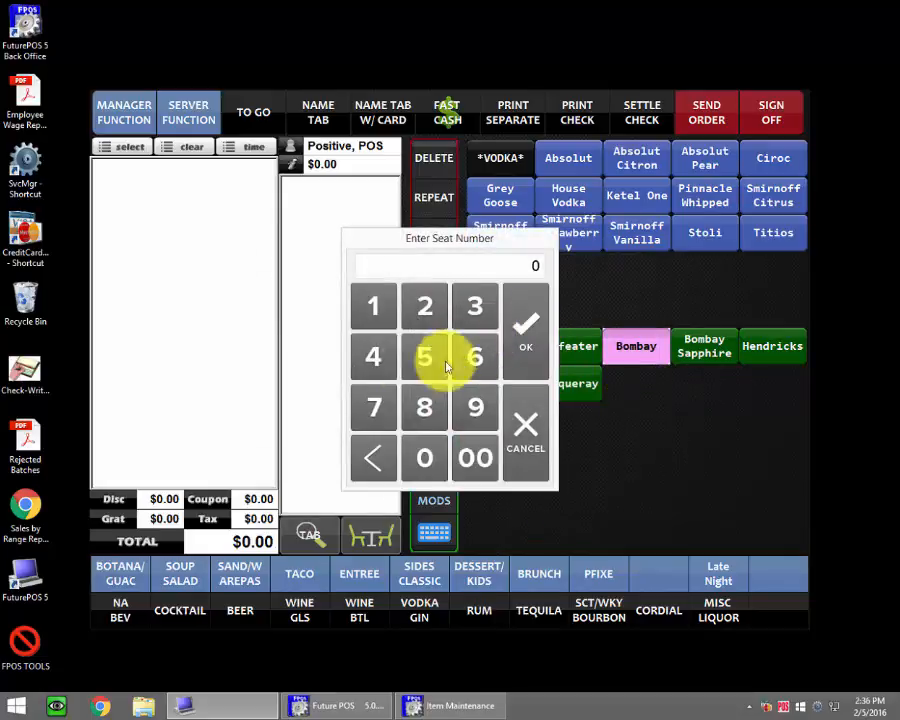
click(376, 312)
click(424, 458)
click(522, 320)
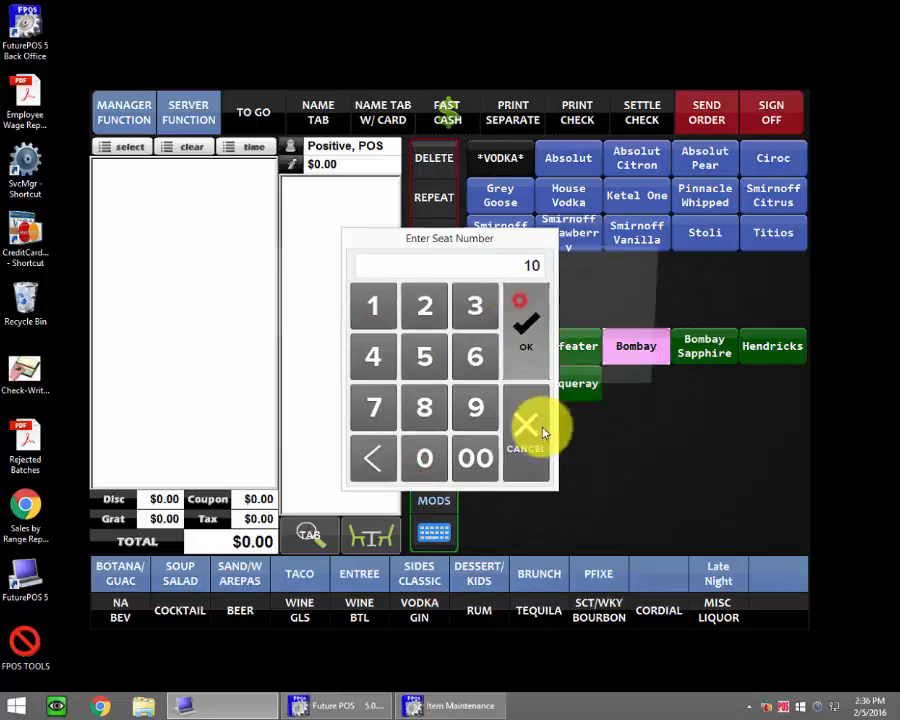
click(432, 440)
click(524, 428)
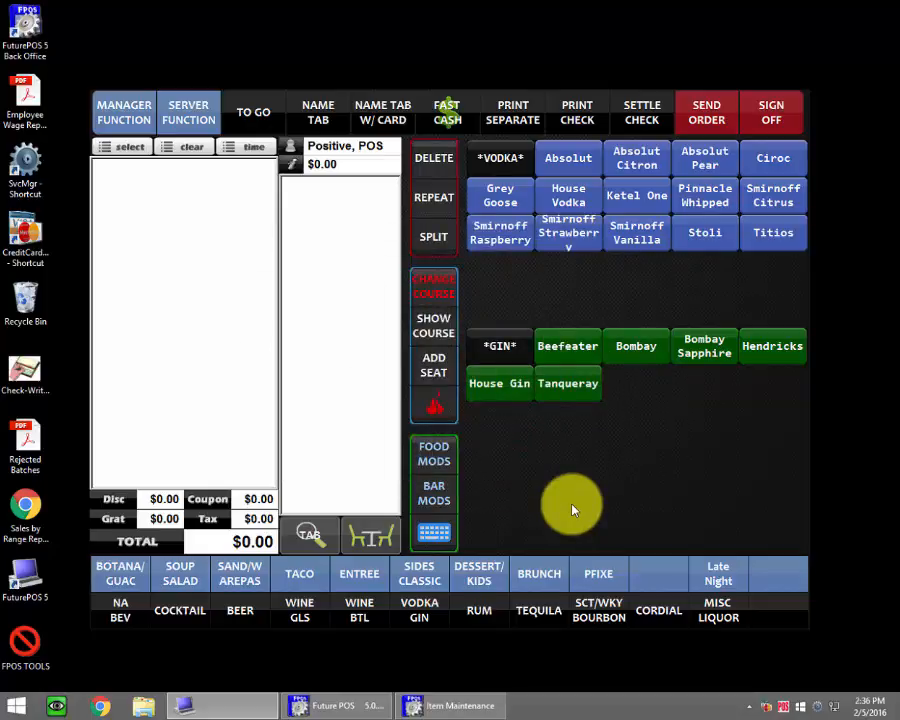
Open a check on table 54 in the private room with a customer count of 2
click(386, 532)
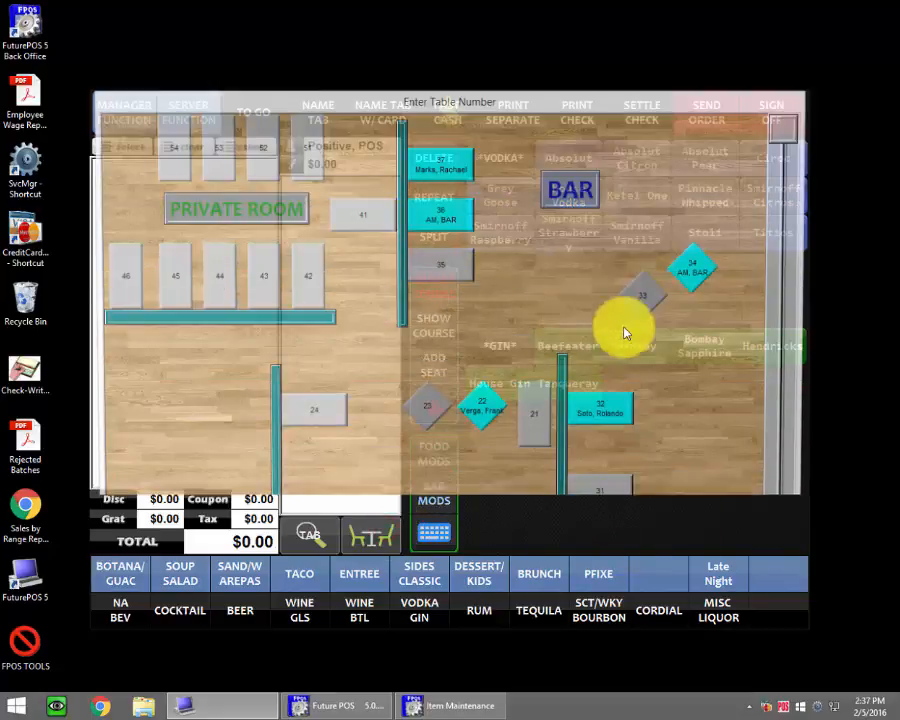
click(168, 138)
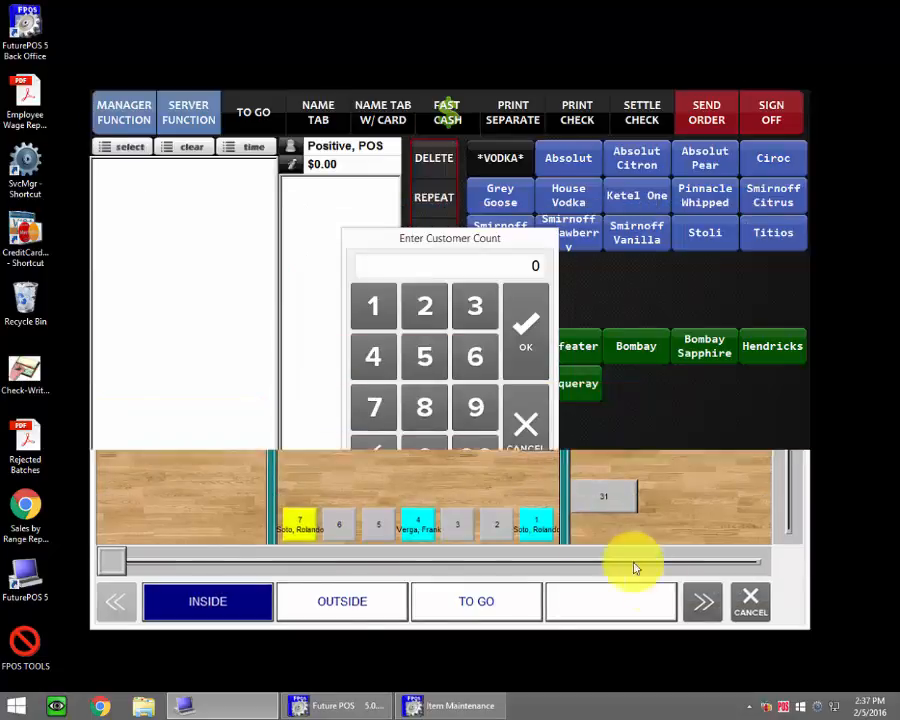
click(424, 305)
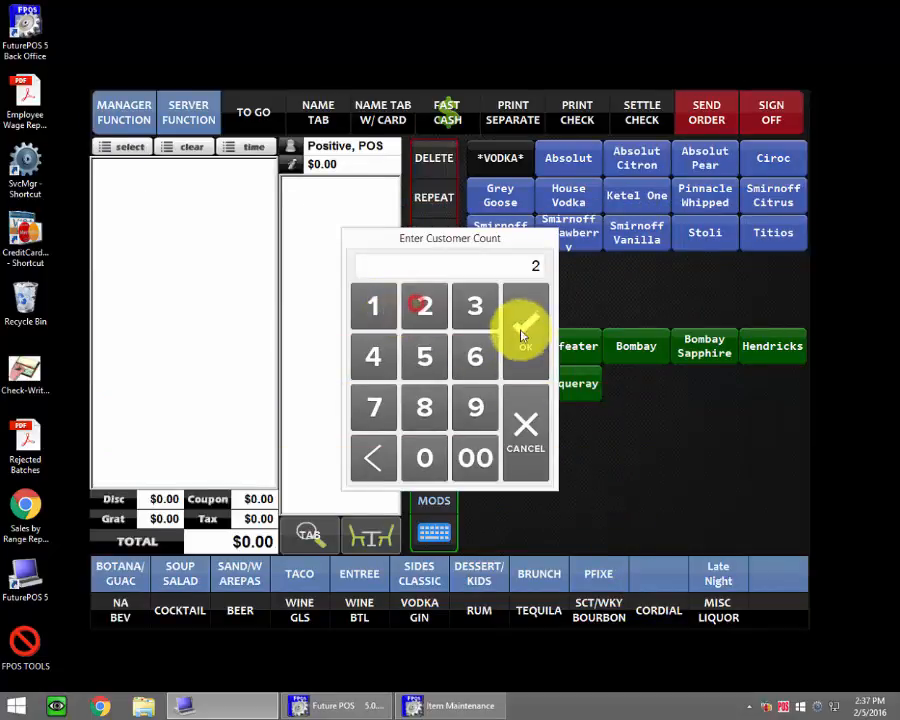
click(525, 328)
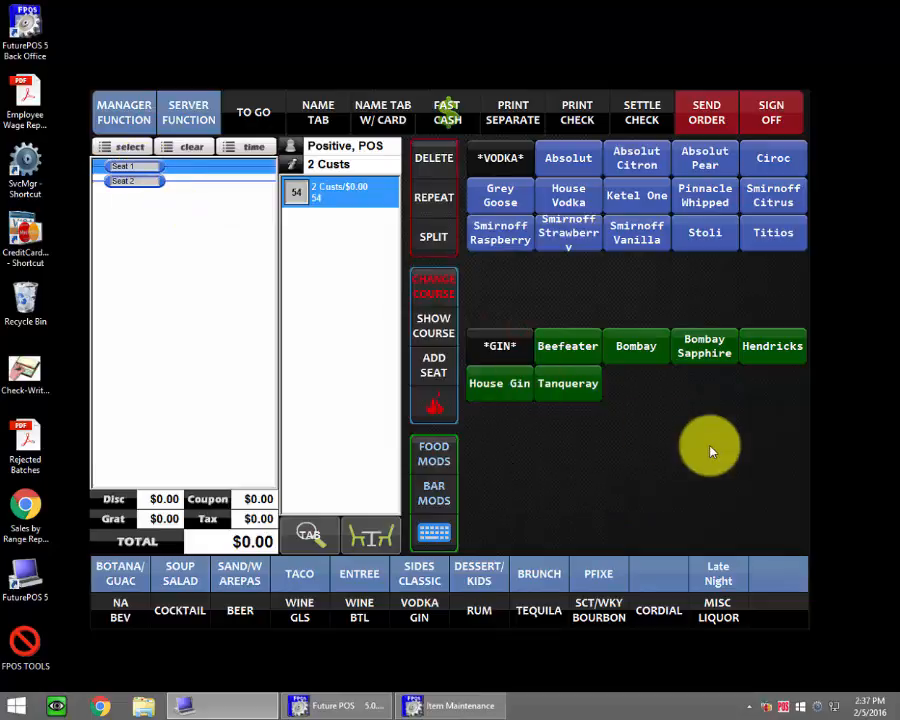
Start a Bombay for seat 1, enlarge the modifier selection window to examine its columns, and cancel the modifier selection
click(636, 346)
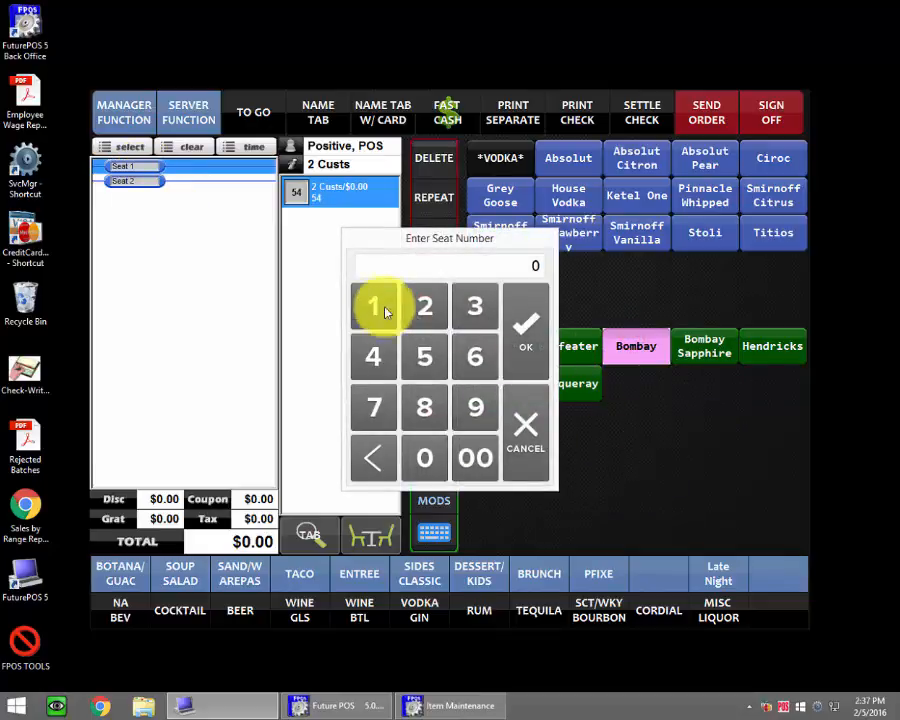
click(374, 305)
click(522, 334)
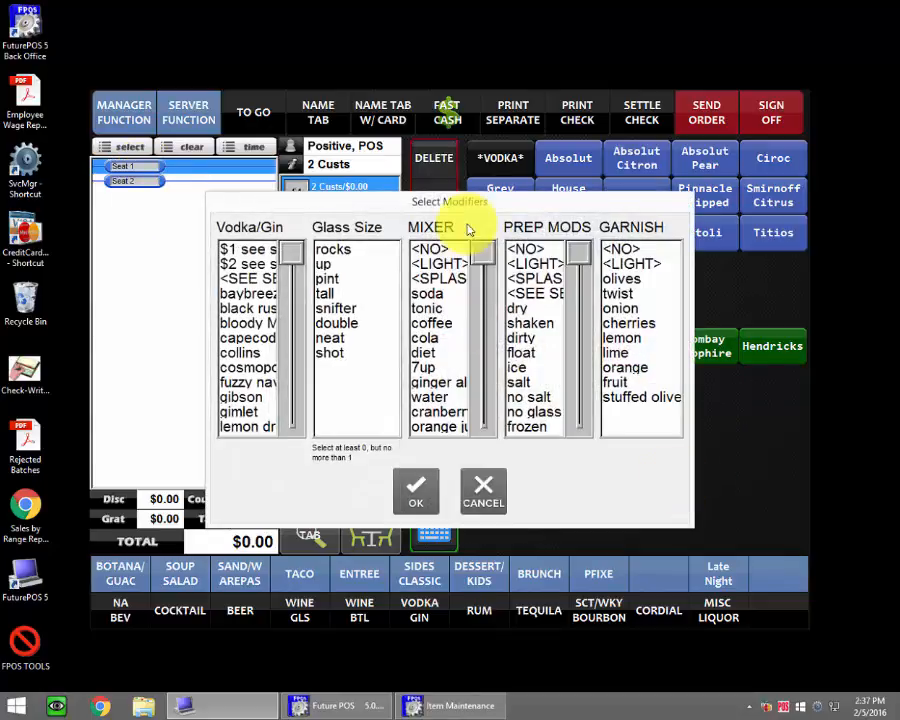
double_click(462, 205)
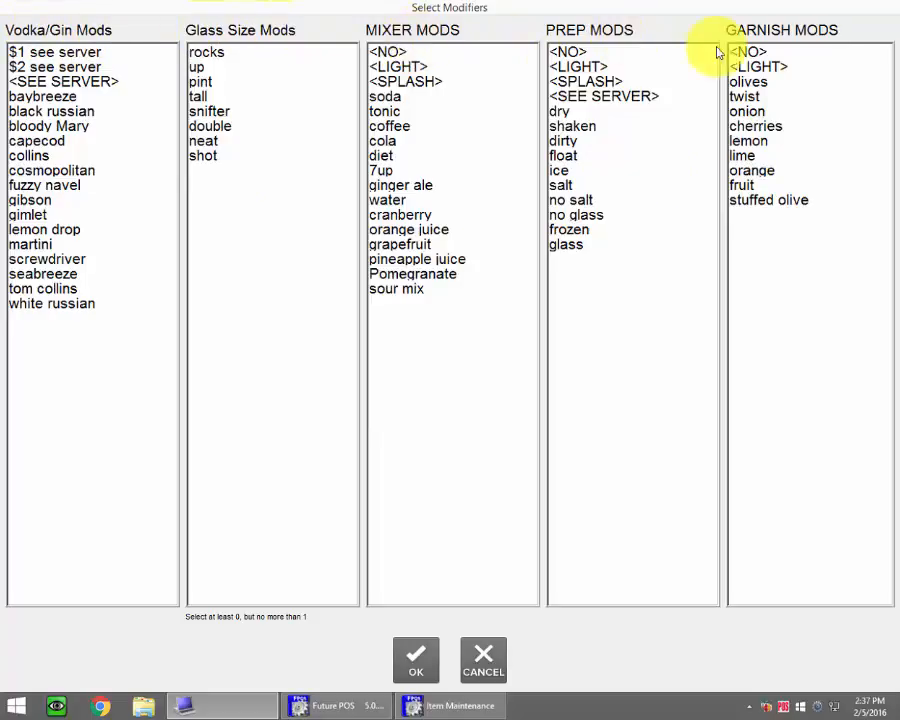
click(487, 657)
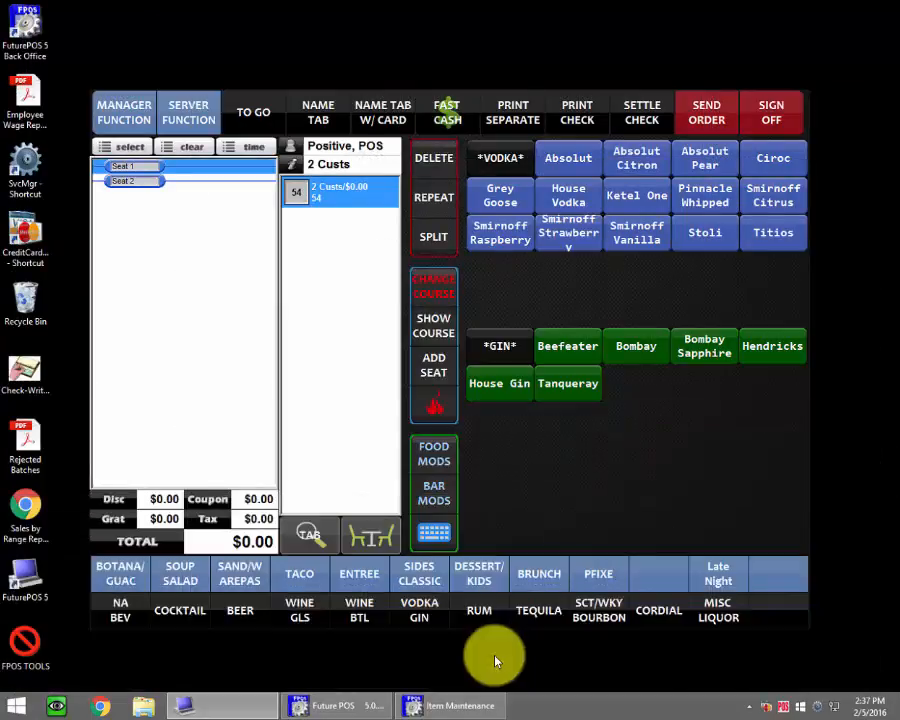
Return to Item Maintenance, load LIQ-VOD-ABSOLUT, review its modifier groups and multi-column option, and accept the modifier settings
click(456, 705)
click(322, 172)
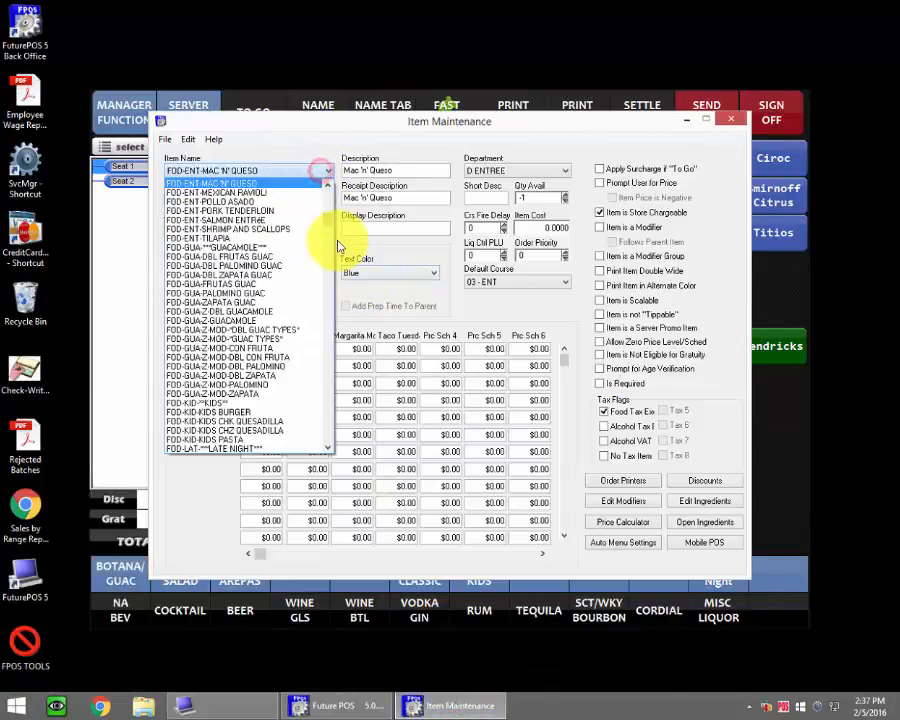
drag(331, 222, 318, 305)
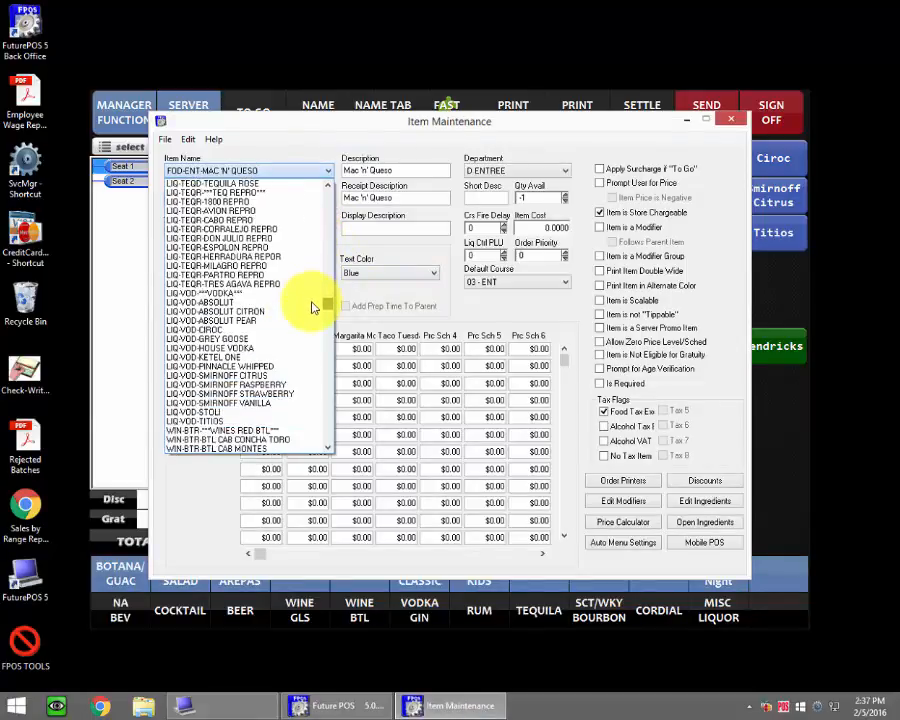
click(247, 303)
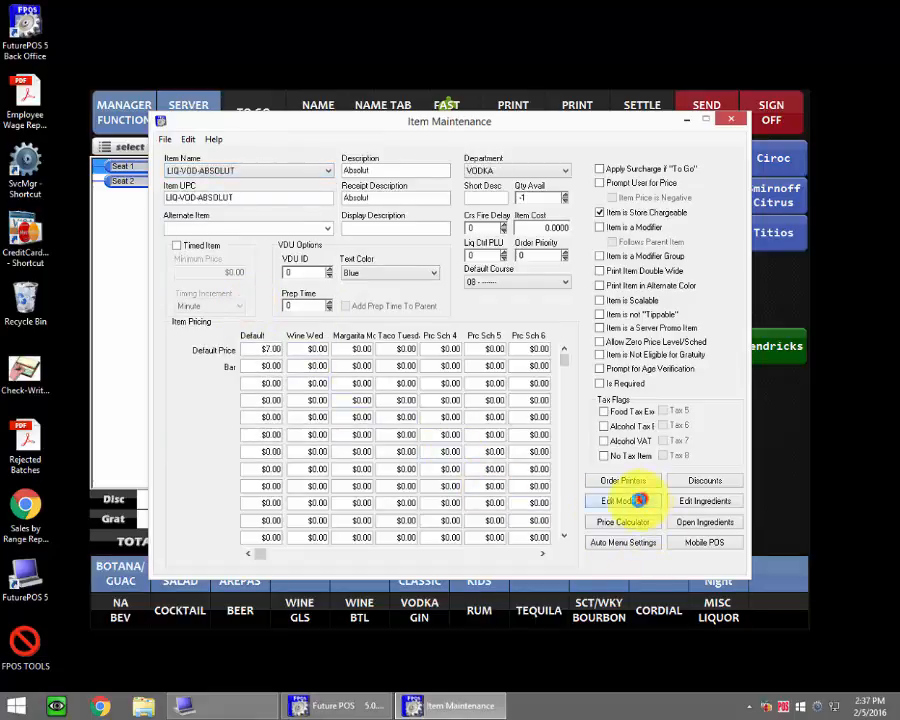
click(638, 500)
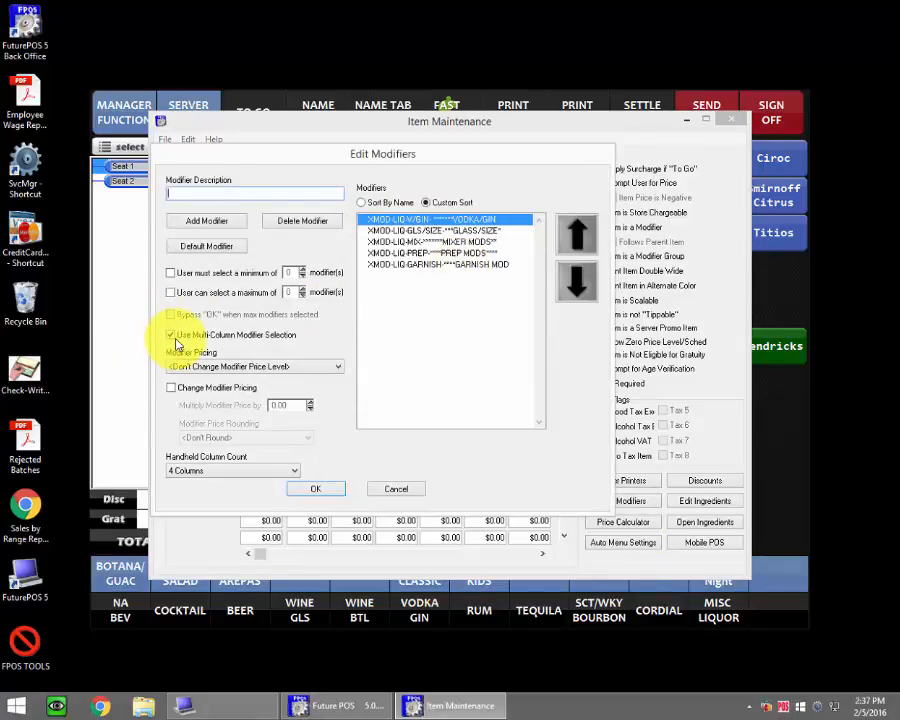
click(315, 488)
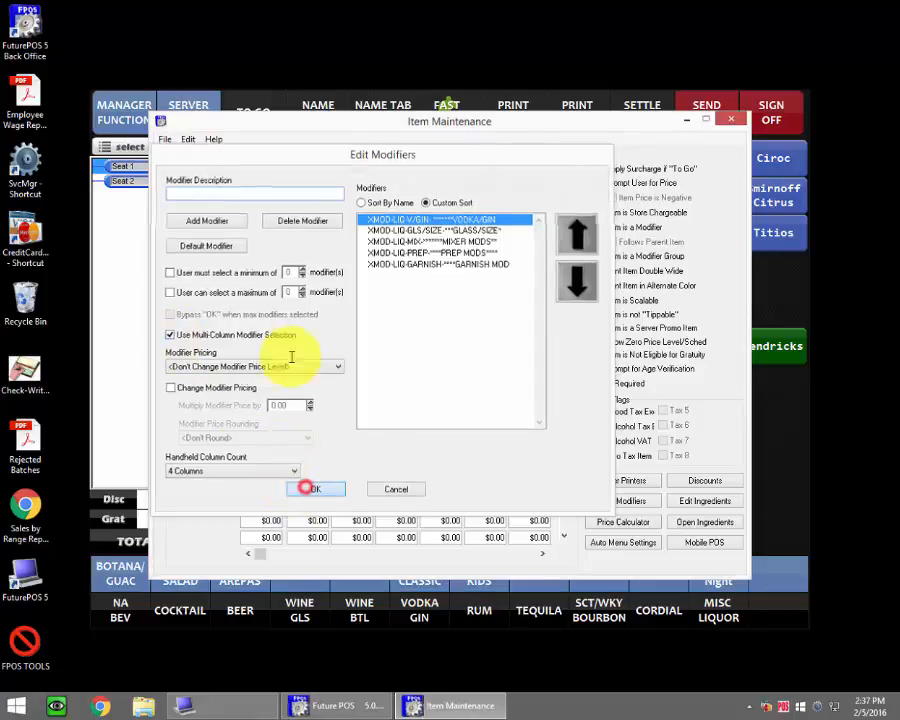
Load the XMOD-LIQ-GLS/SIZE-***GLASS/SIZE* item, review its glass size modifiers and selection limits, and cancel the modifier settings
click(321, 171)
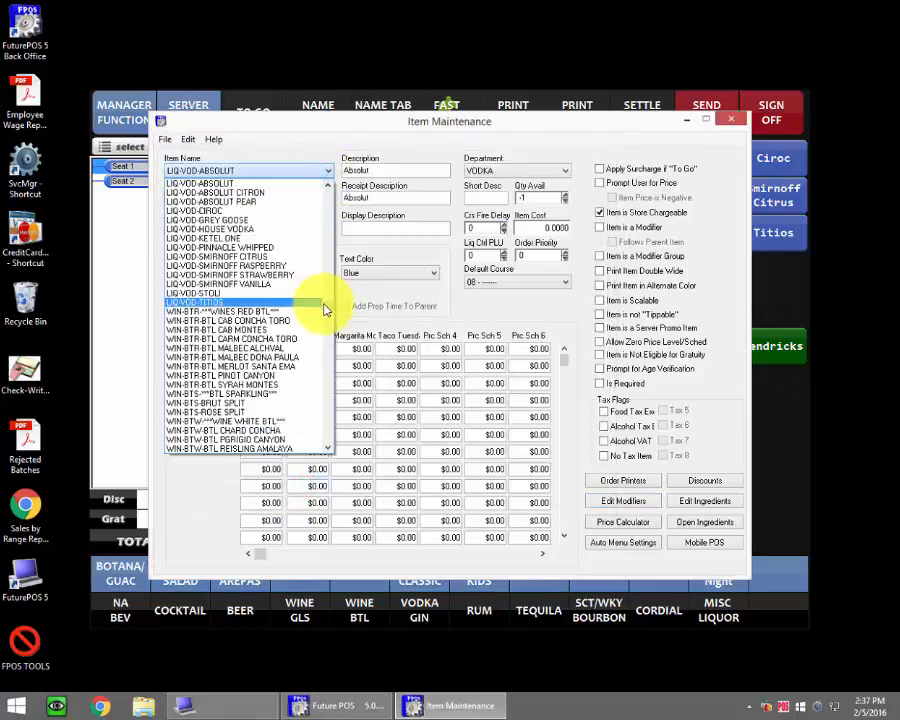
drag(325, 307, 278, 313)
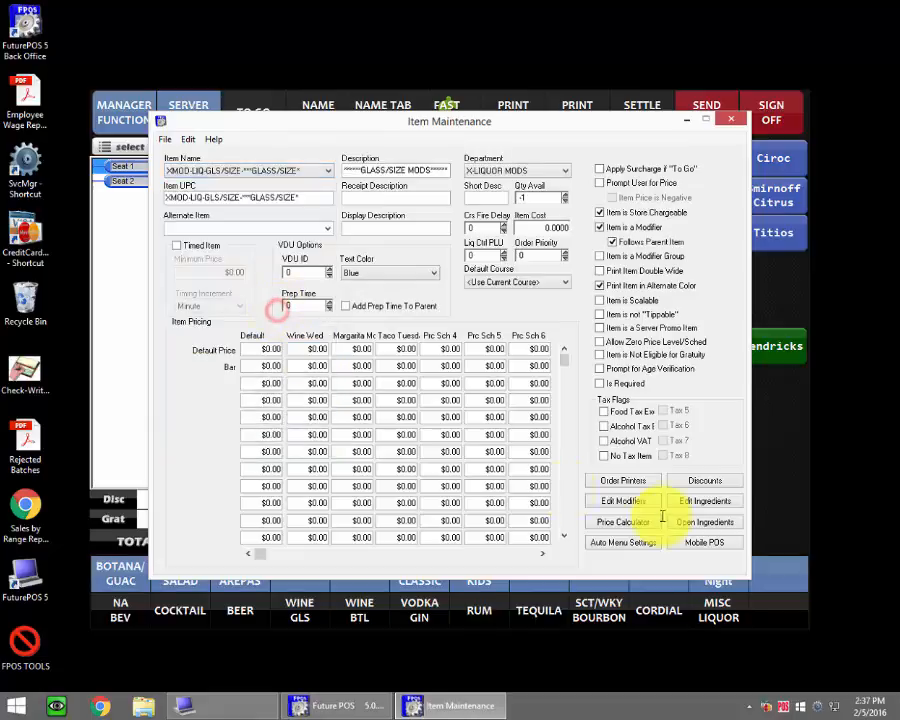
click(624, 500)
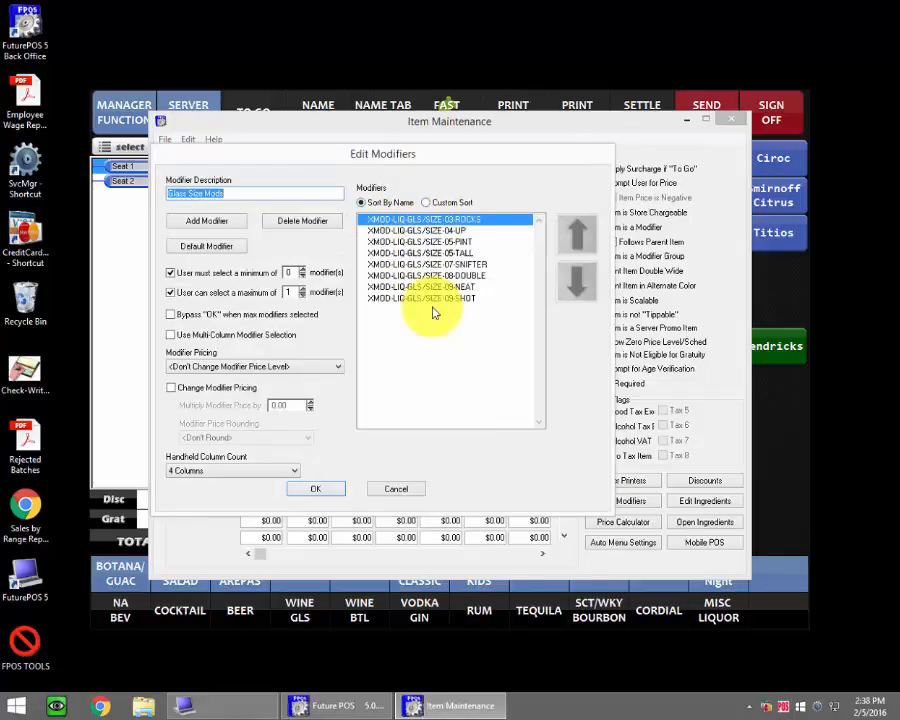
click(405, 488)
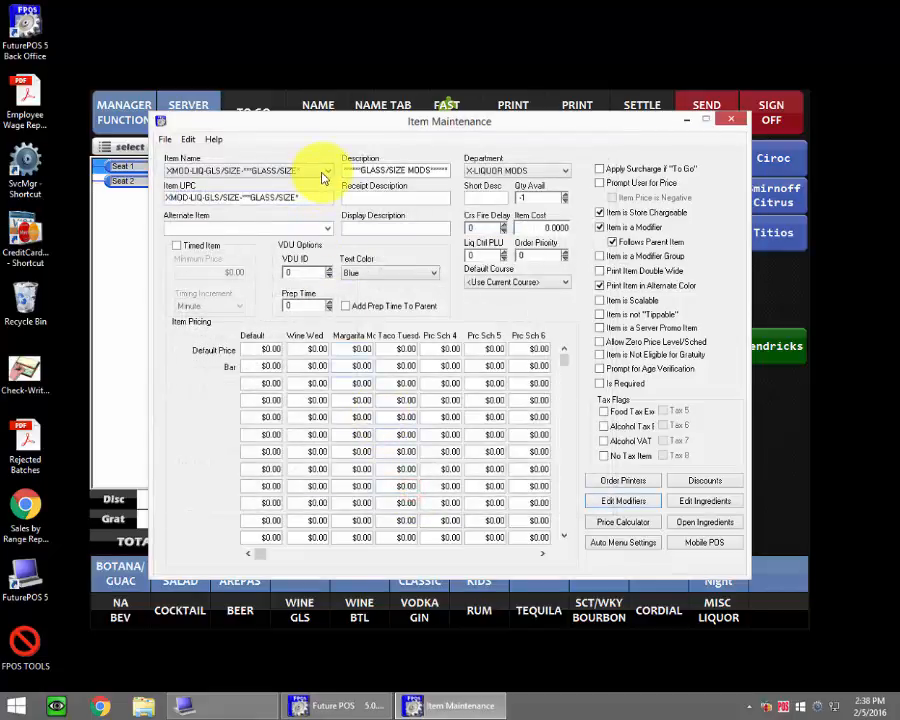
Reselect the glass/size modifier group from the item list, re-examine its attached modifiers, and leave the modifier settings without saving
click(323, 177)
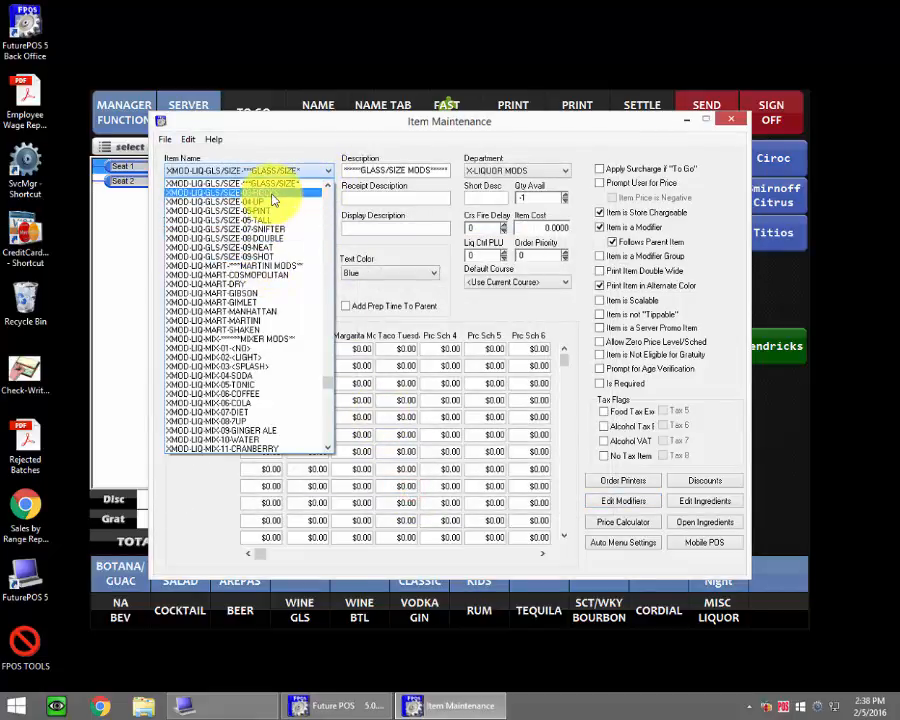
click(278, 184)
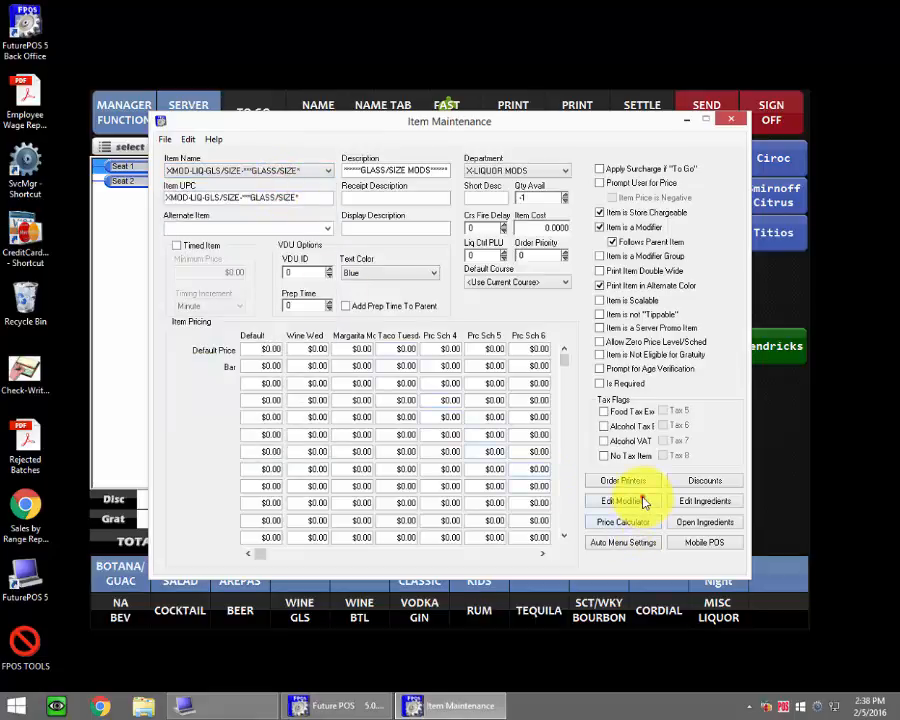
click(643, 501)
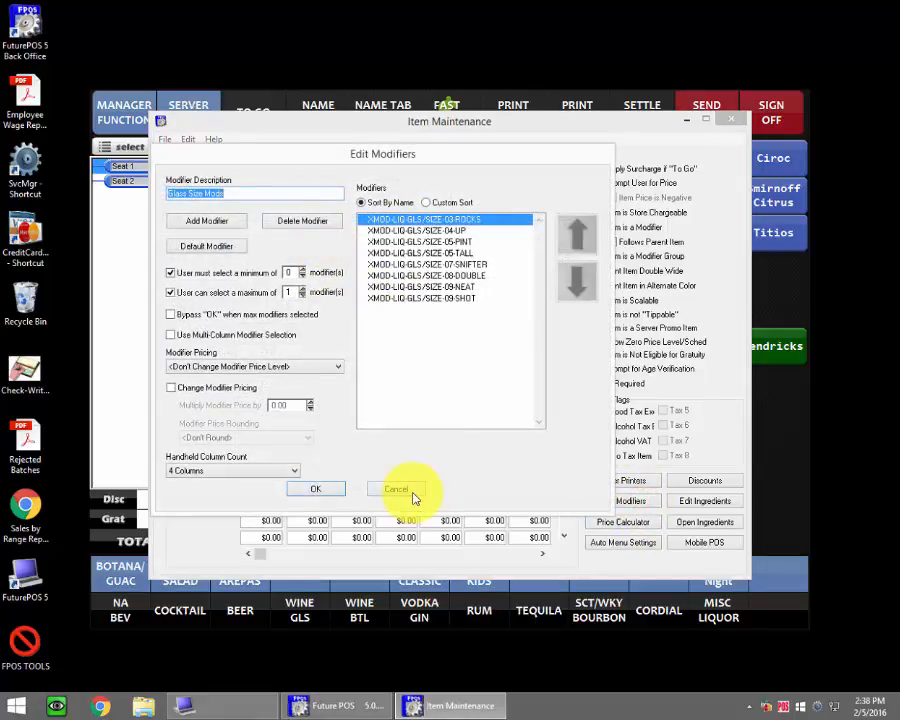
click(414, 490)
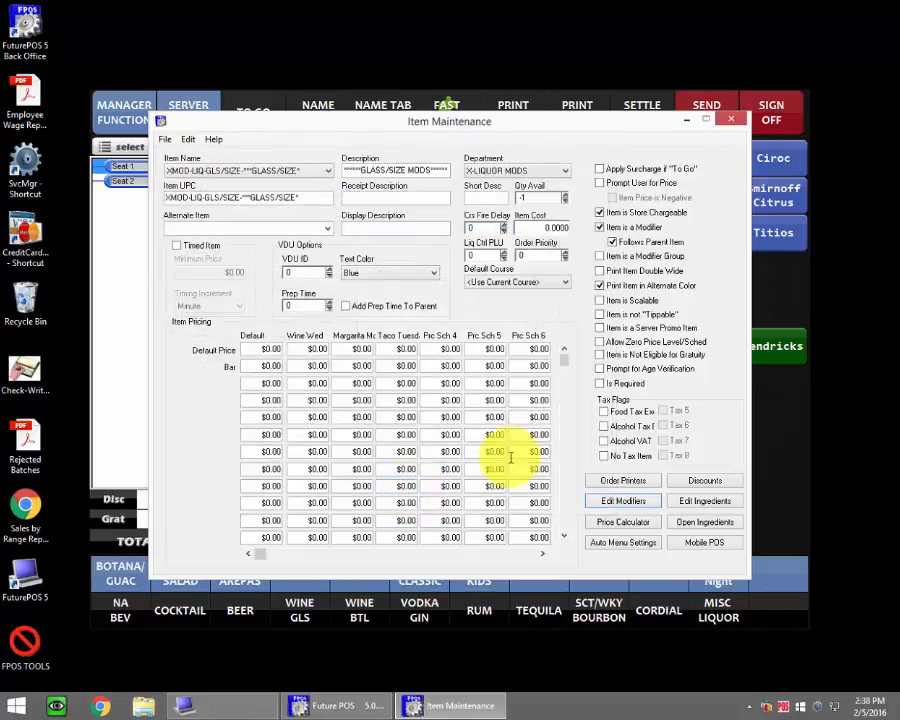